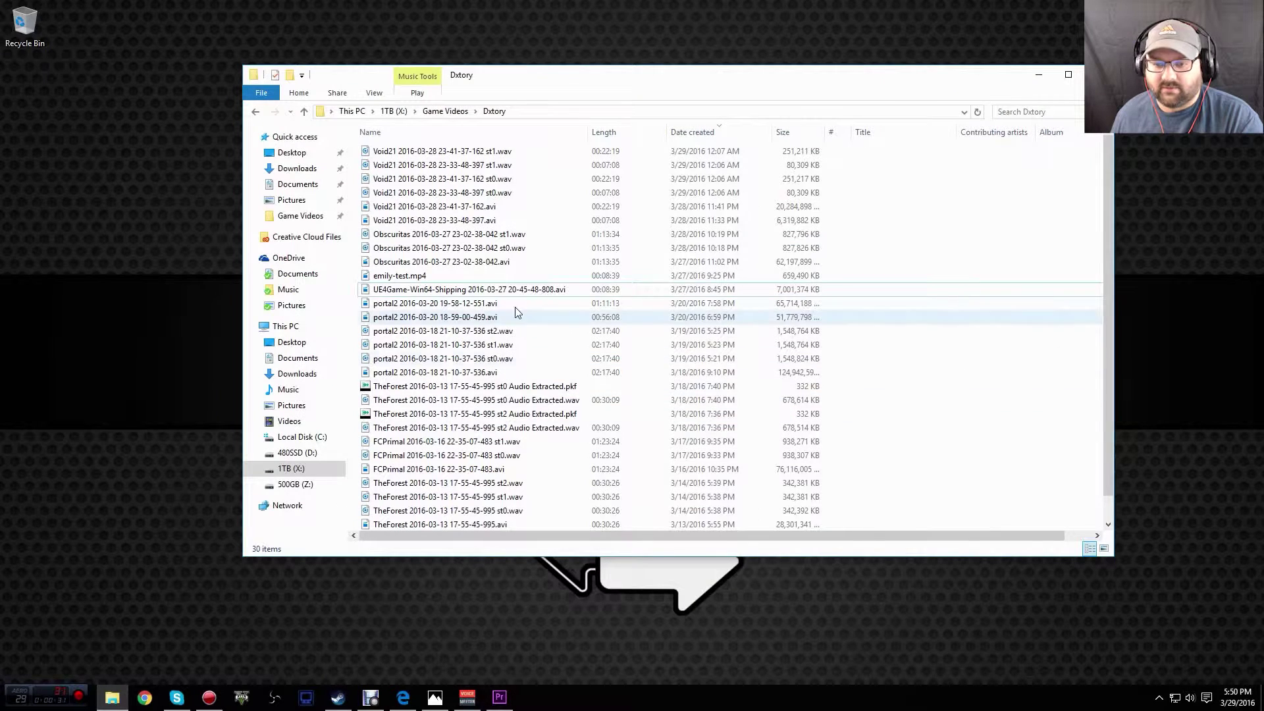
- Play the UE4Game-Win64-Shipping AVI recording in Windows Media Player, skip to about 03:00, and close the player
left_click(525, 294)
right_click(526, 295)
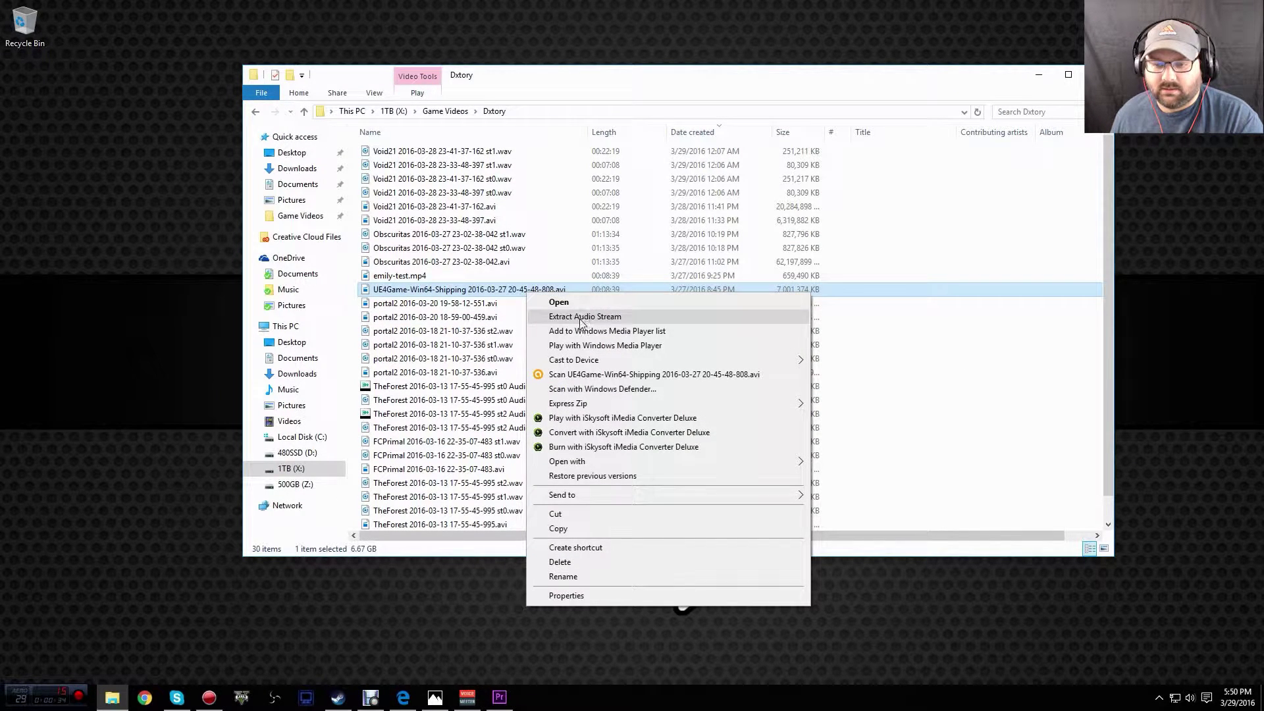
left_click(471, 294)
right_click(471, 293)
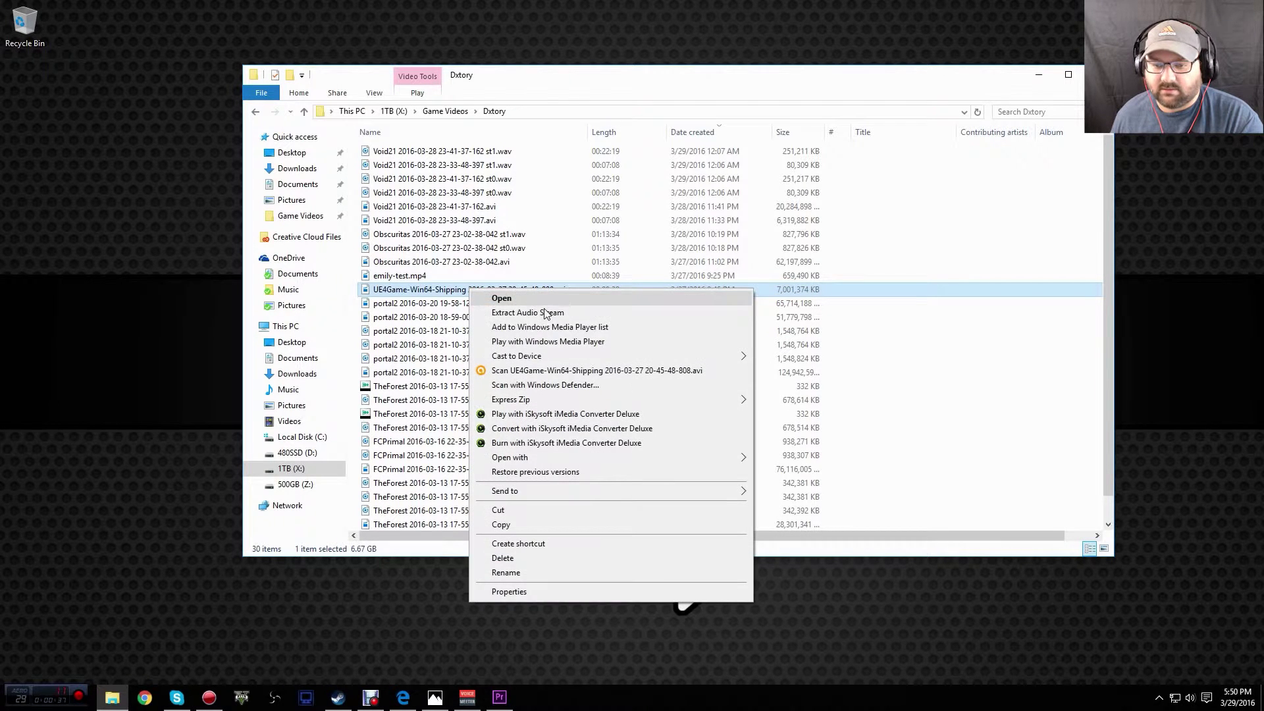
left_click(535, 343)
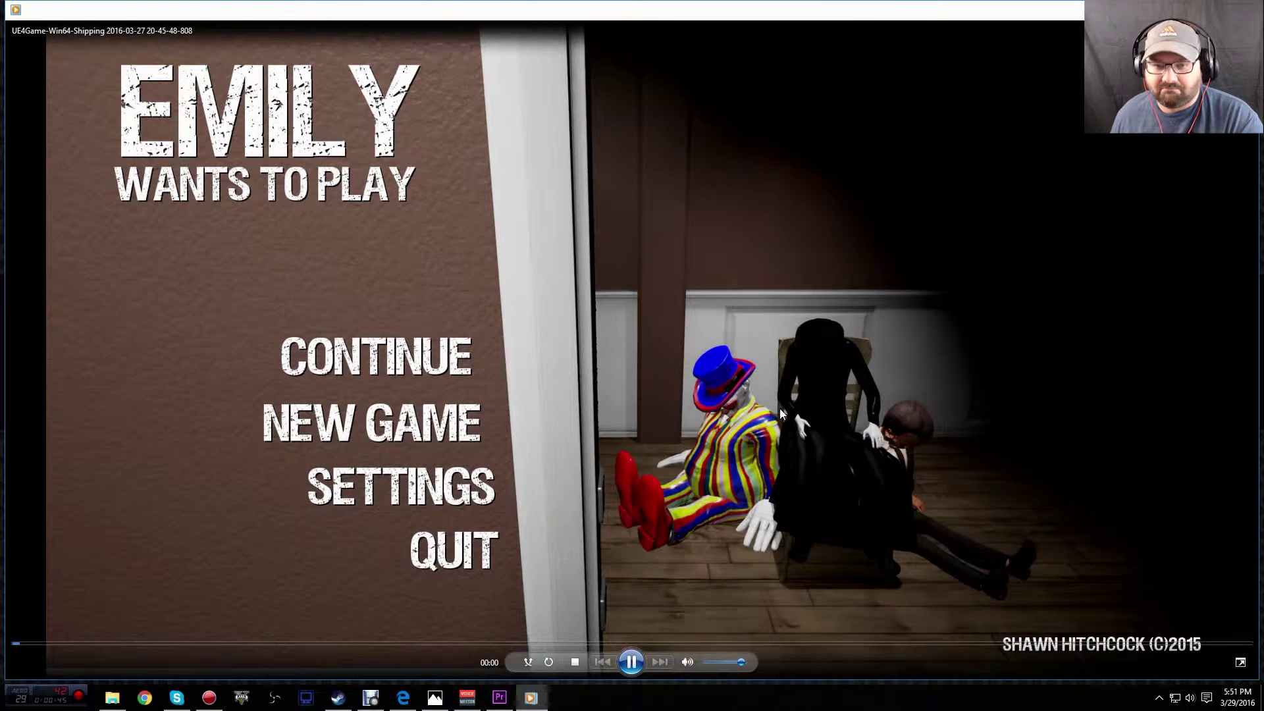
left_click(444, 645)
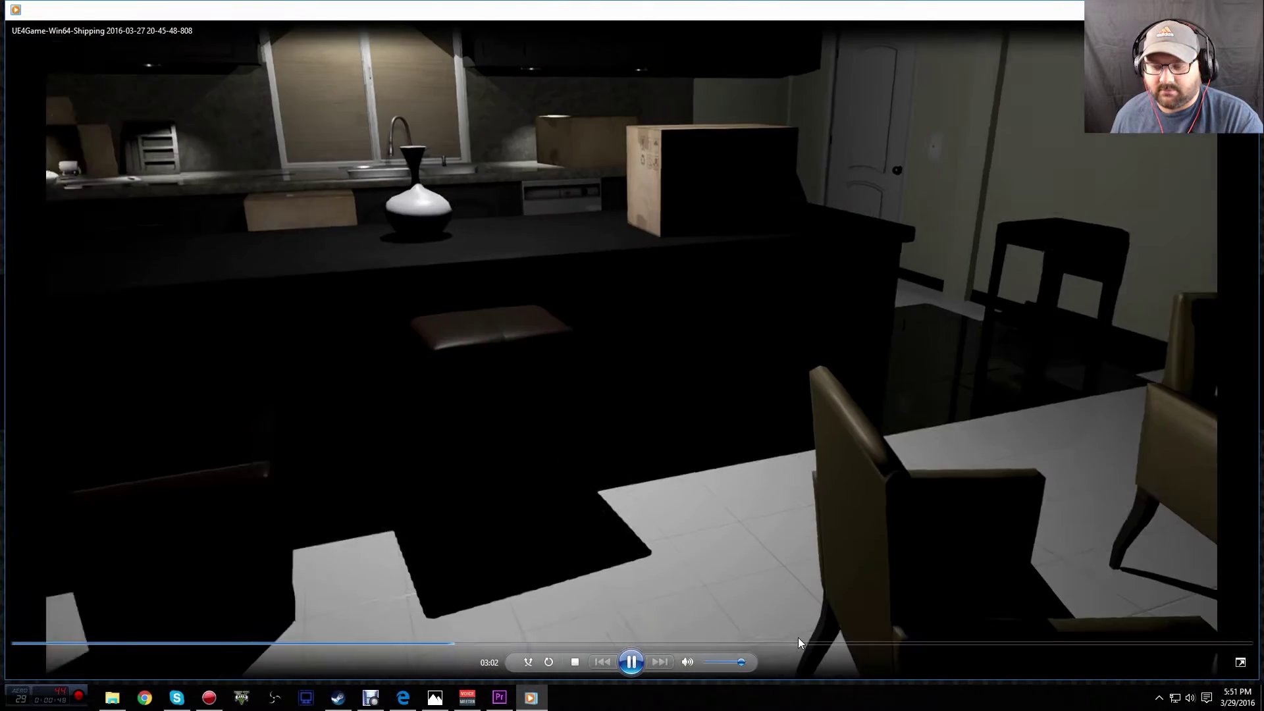
key("alt+F4")
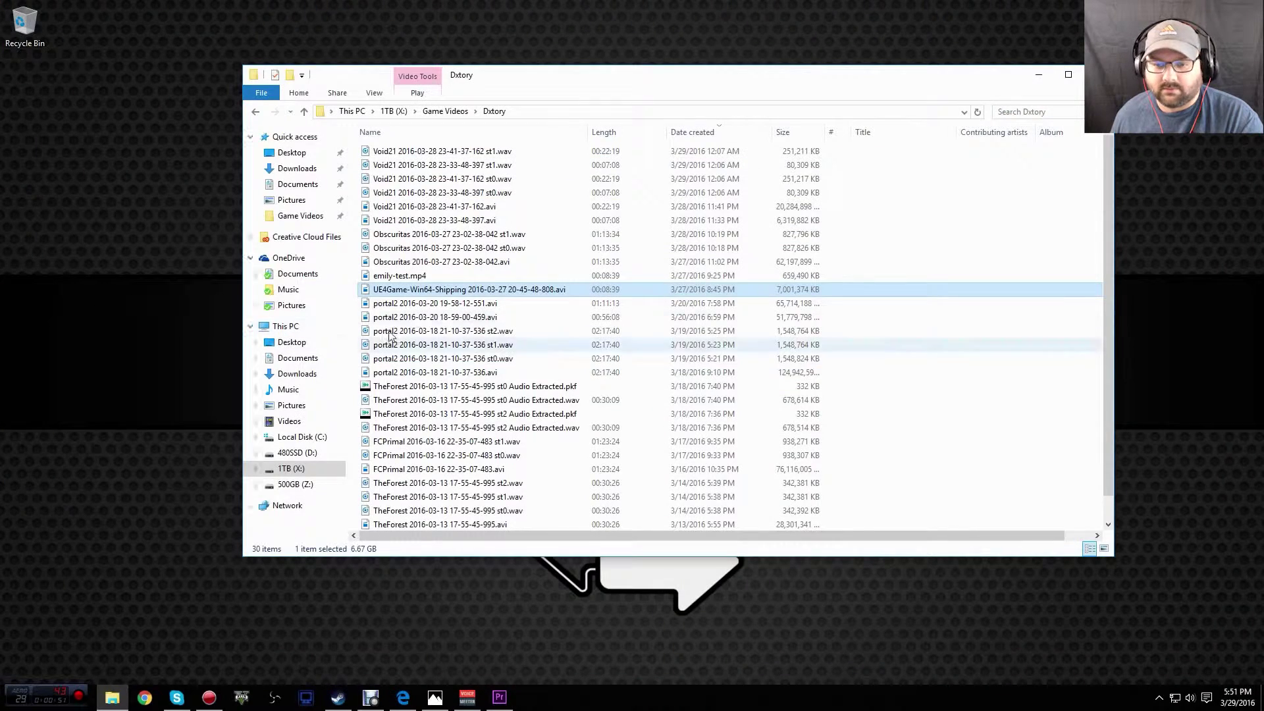
- Extract the audio streams of the UE4Game-Win64-Shipping AVI to separate WAV files and sort the folder by name
right_click(528, 294)
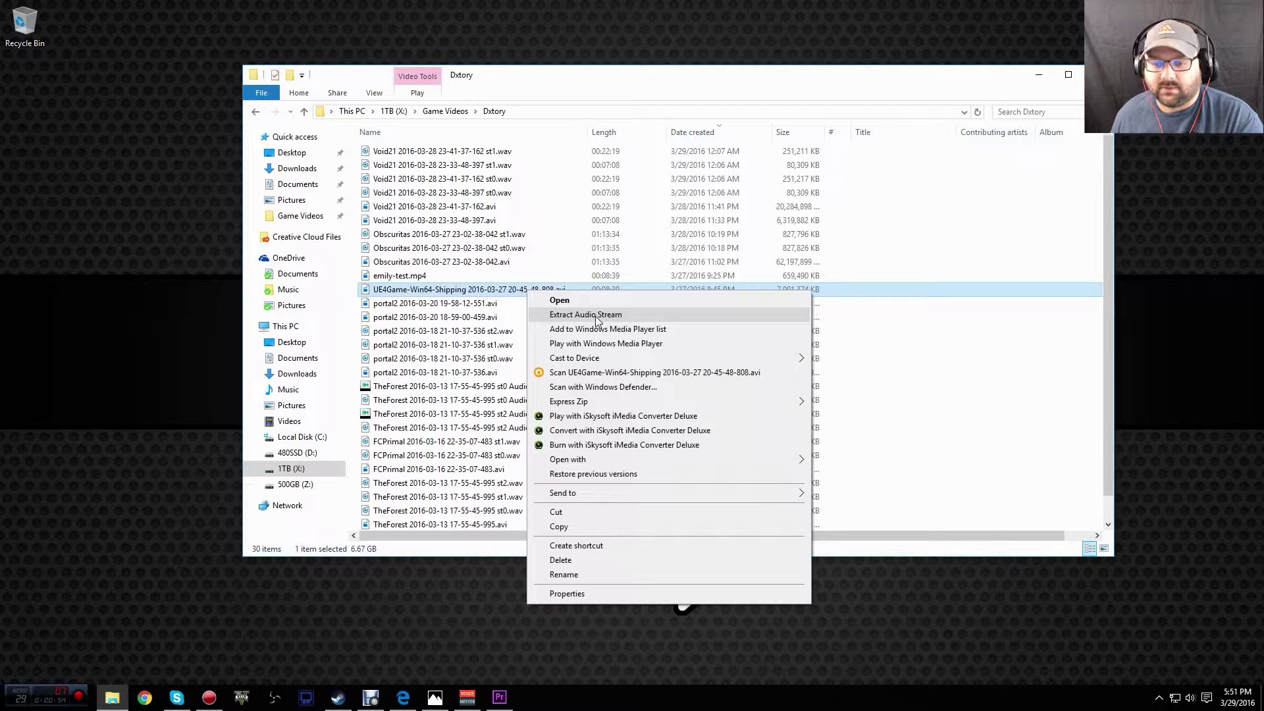
left_click(596, 315)
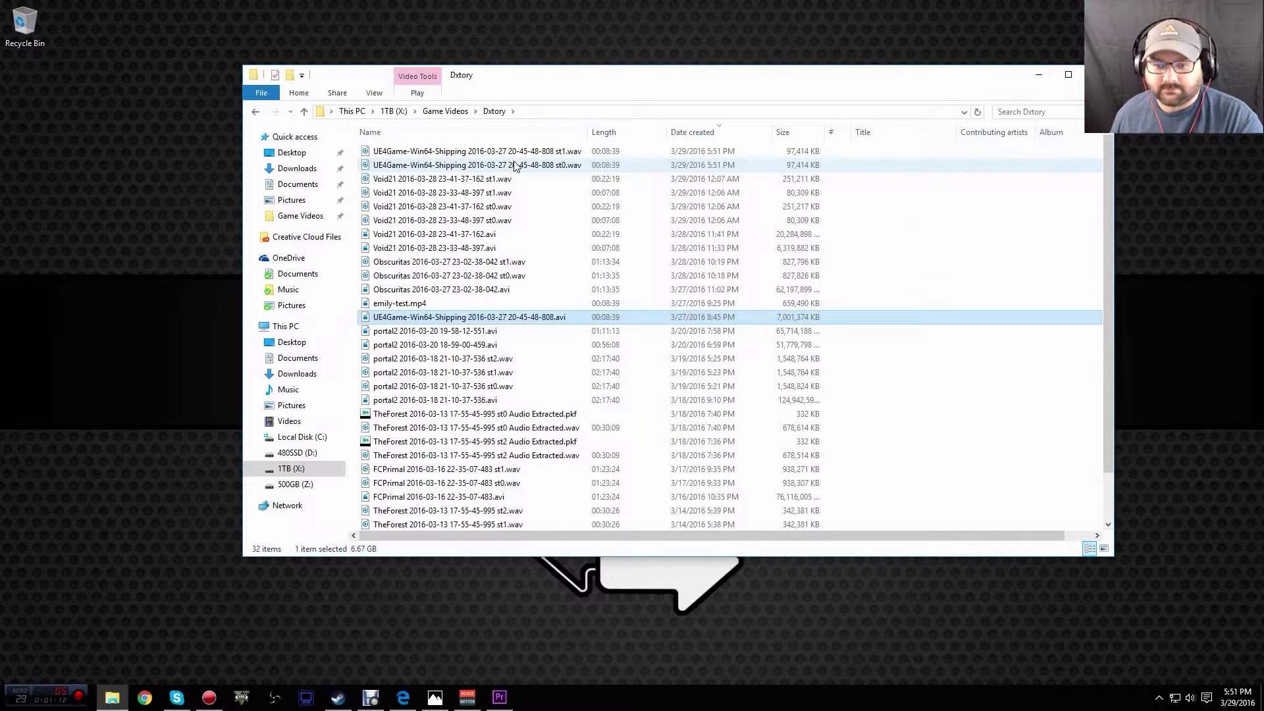
left_click(565, 129)
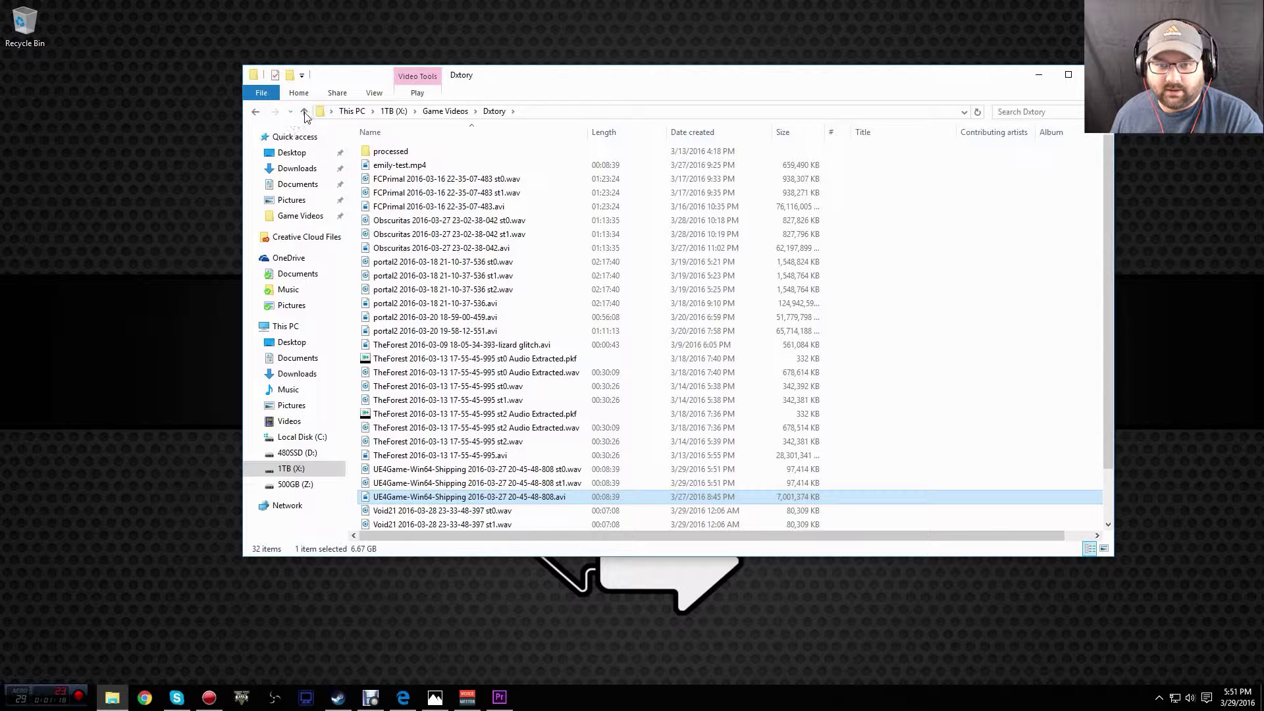
- Go to the Debut folder in Videos and preview the webcam recording Untitled 6.avi
left_click(394, 111)
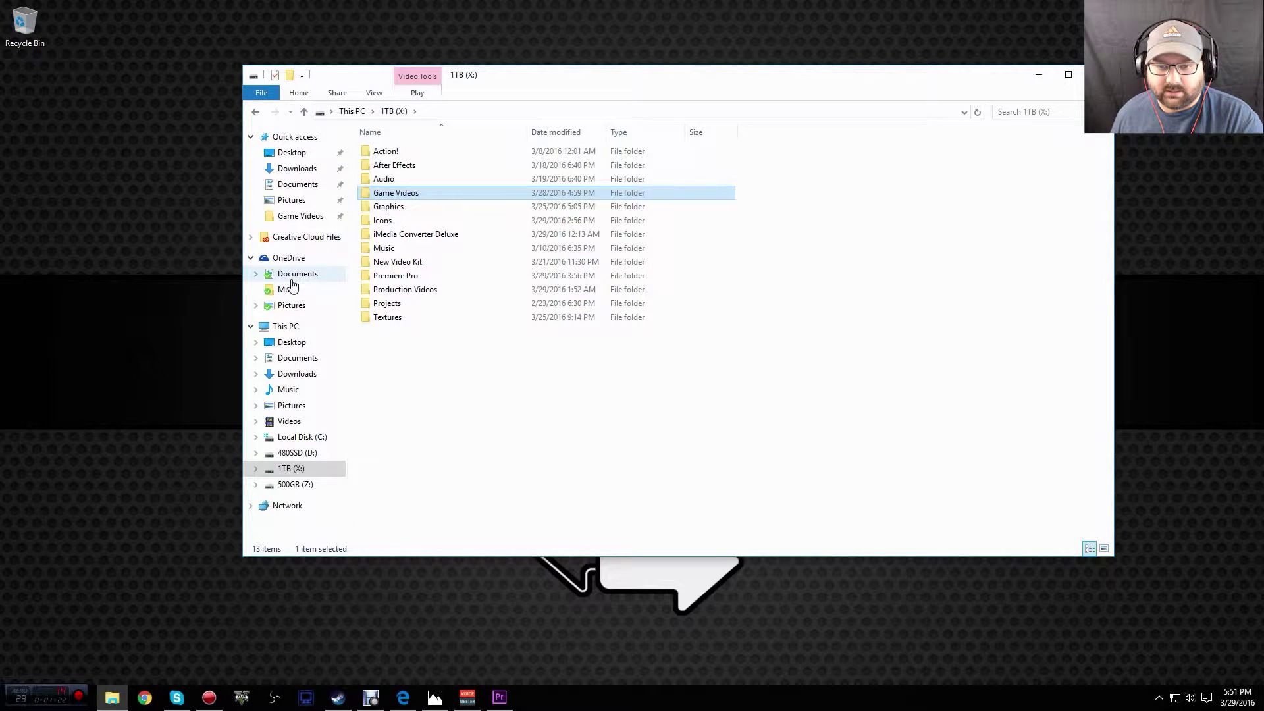
left_click(292, 361)
left_click(287, 421)
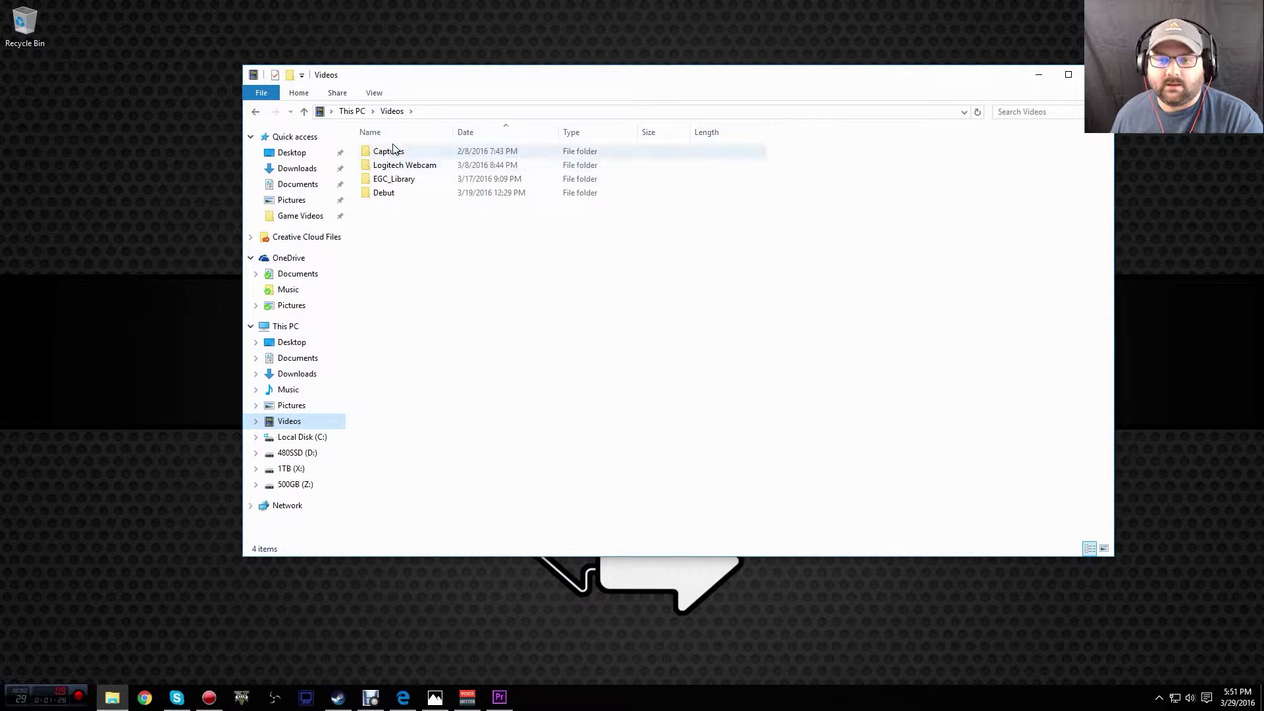
double_click(387, 192)
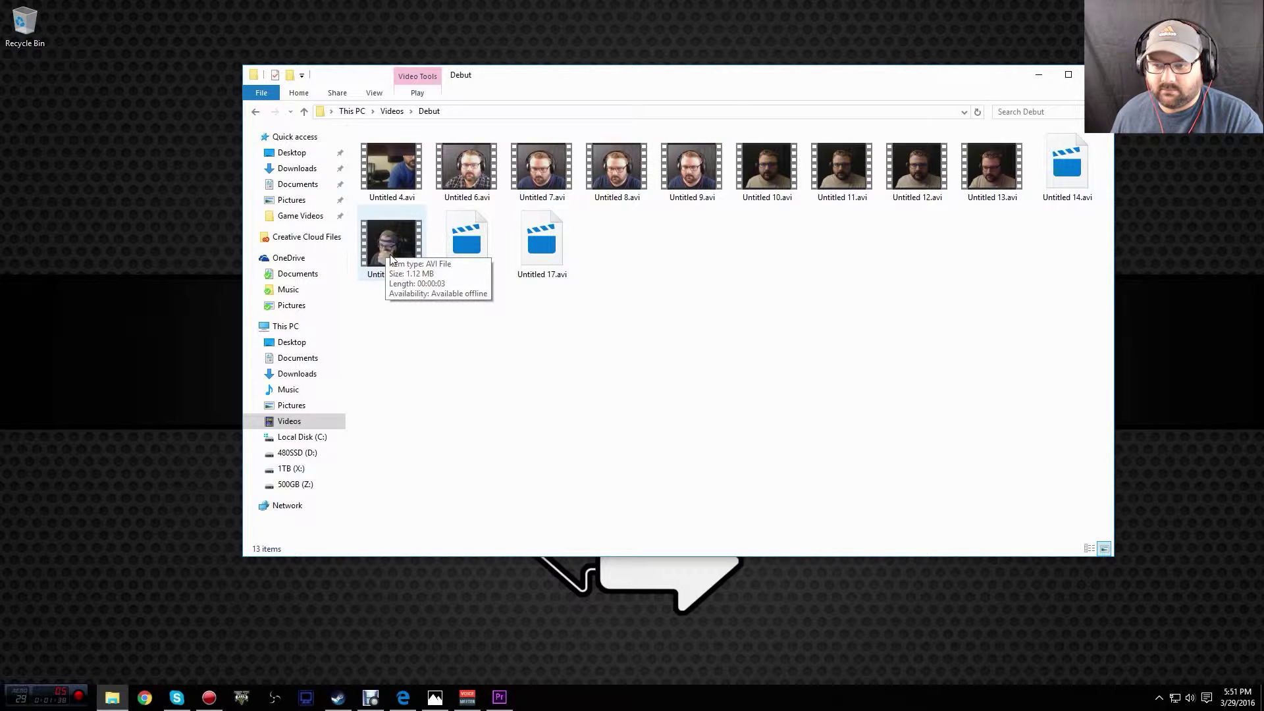
double_click(473, 178)
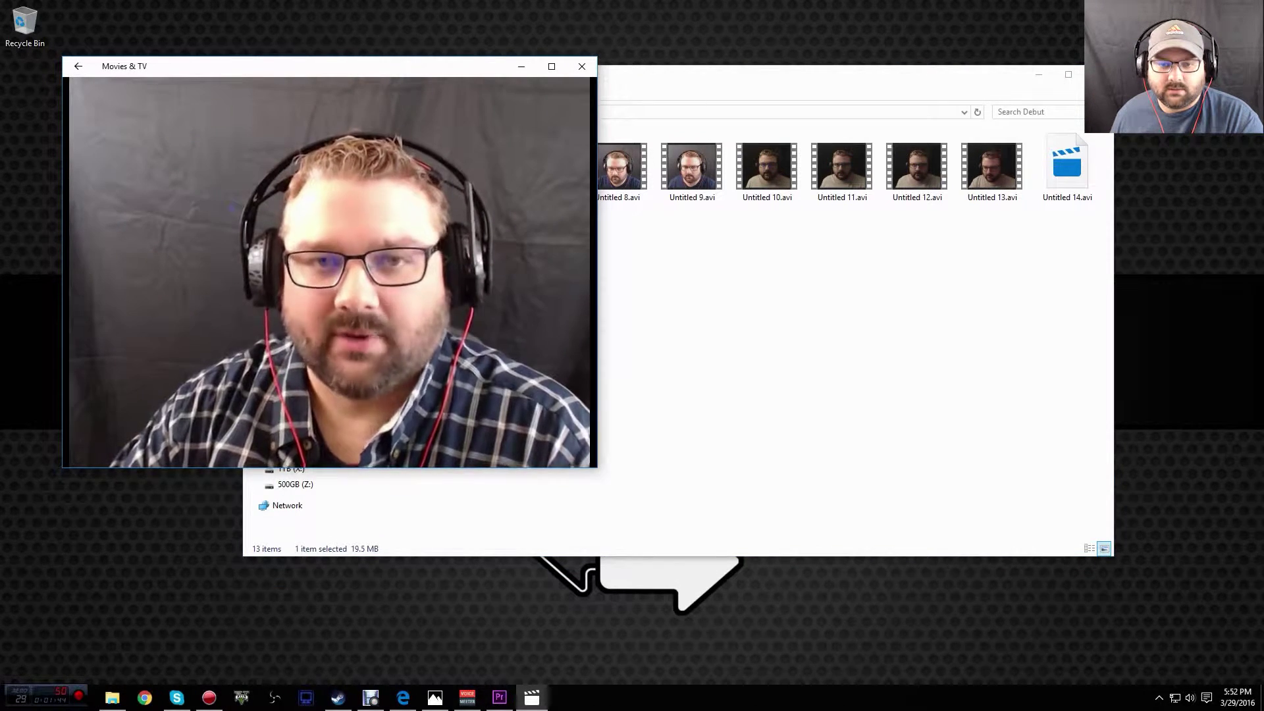
left_click(582, 66)
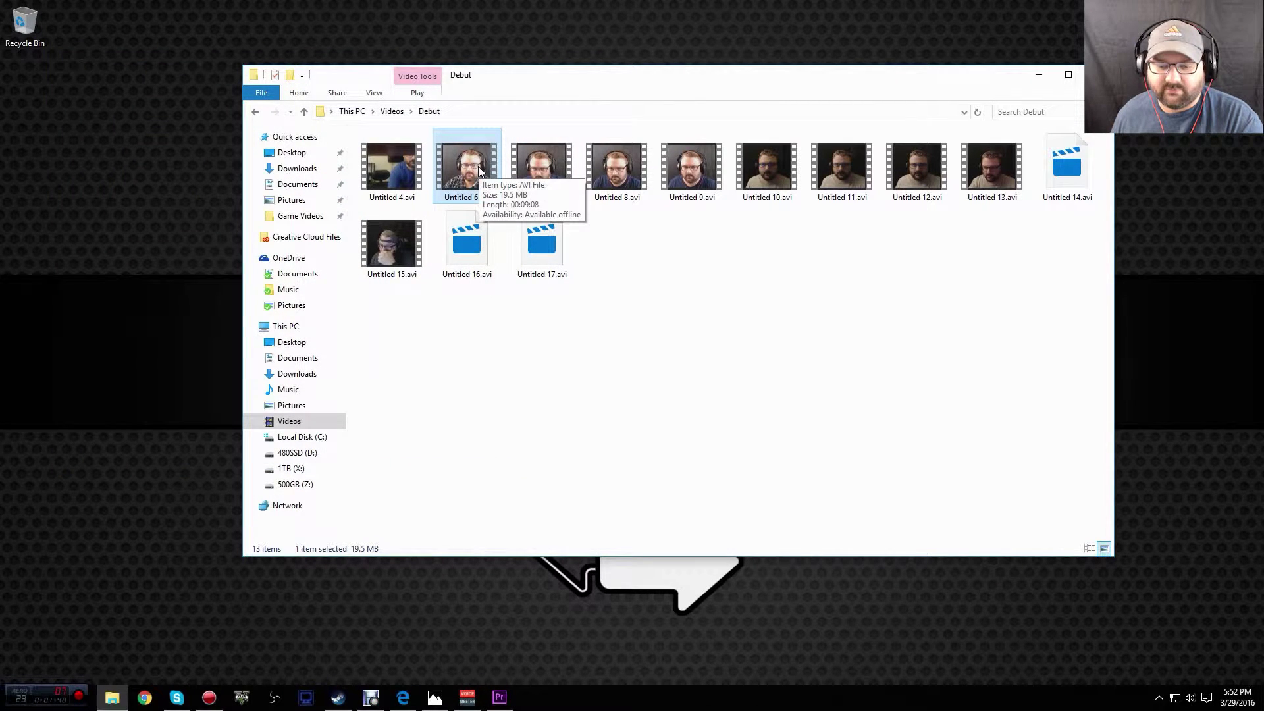
- Convert Untitled 6.avi to MP4 video at the High Quality preset with iSkysoft iMedia Converter Deluxe
right_click(478, 170)
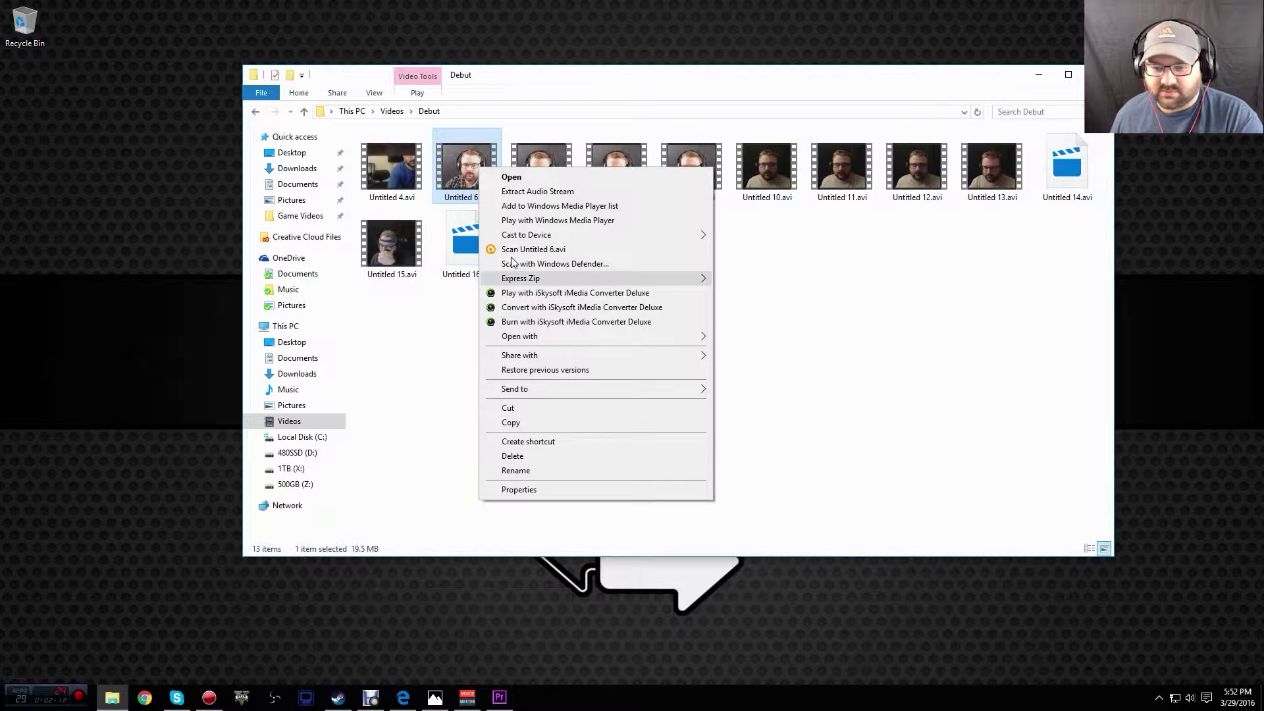
left_click(538, 308)
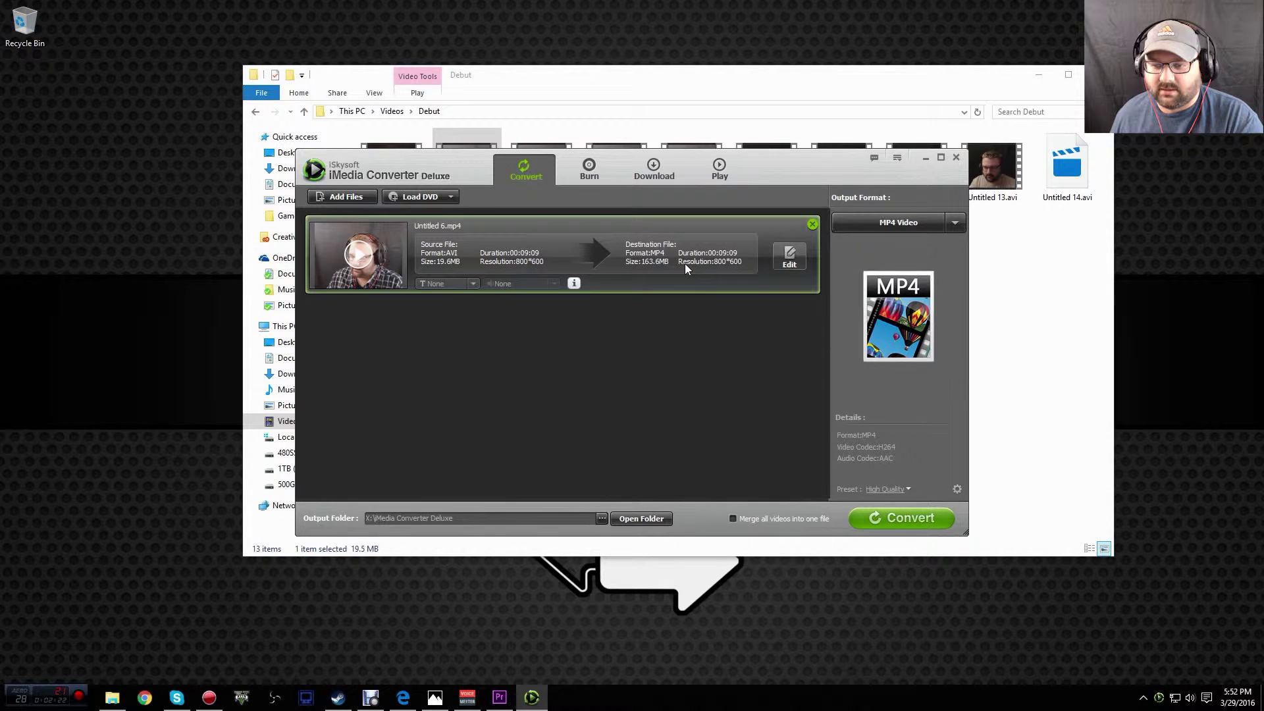
left_click(907, 520)
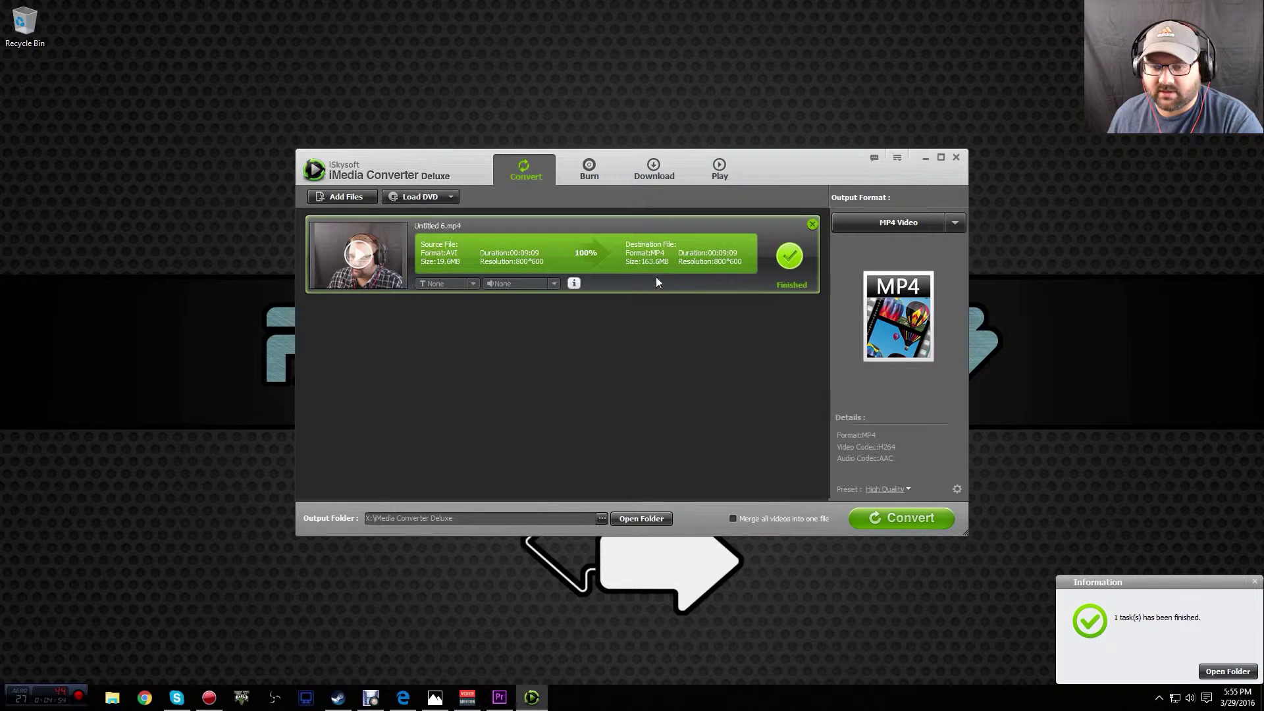
- Check the converted video in the output folder, close the folder and exit the converter
left_click(647, 520)
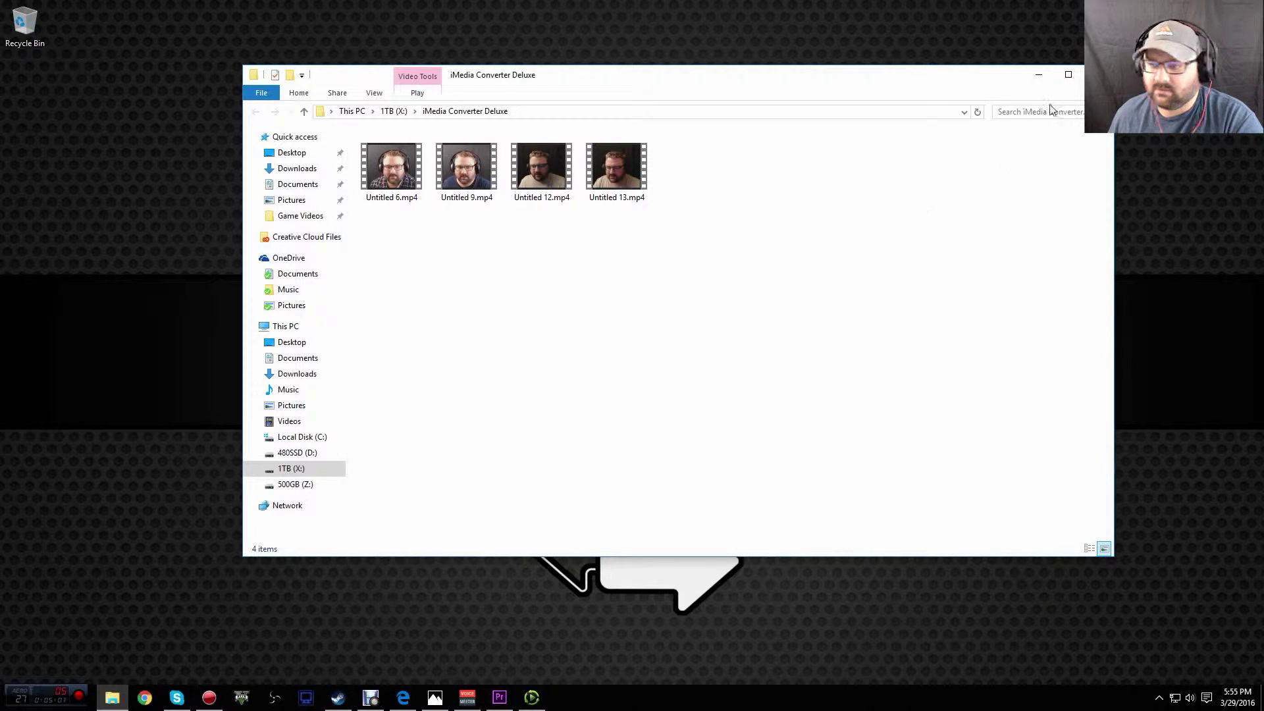
left_click(1098, 74)
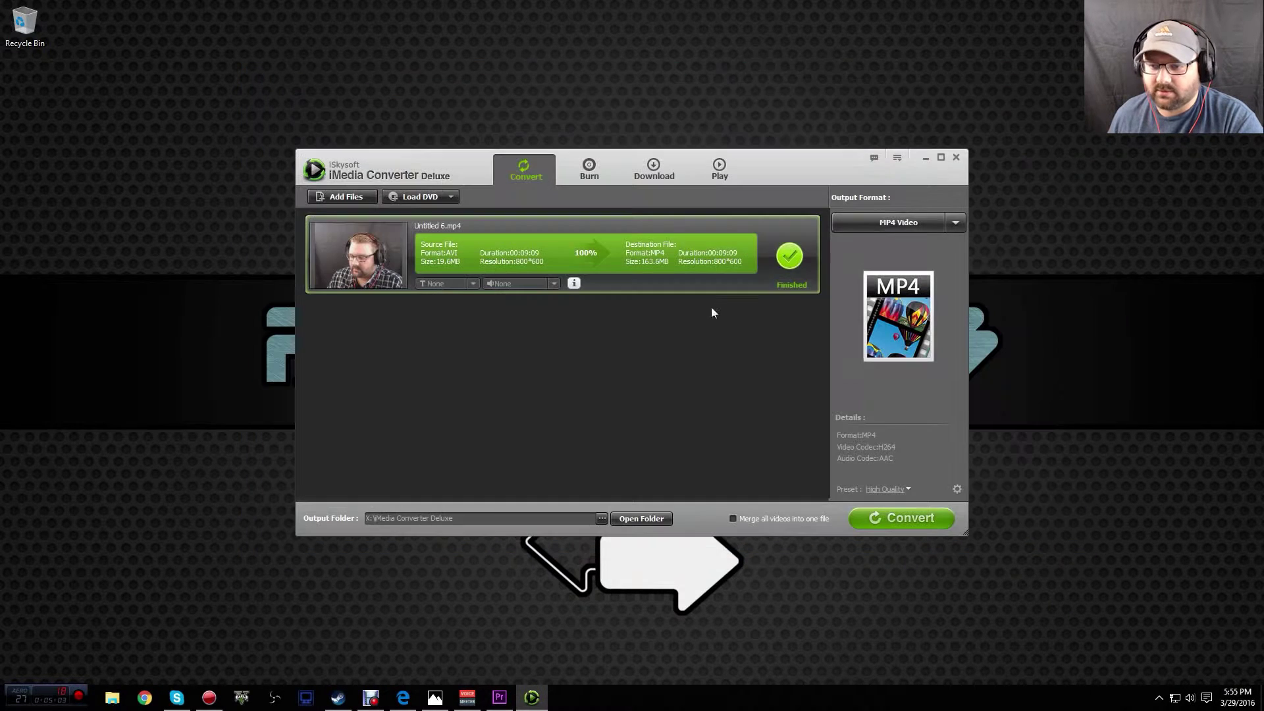
left_click(956, 158)
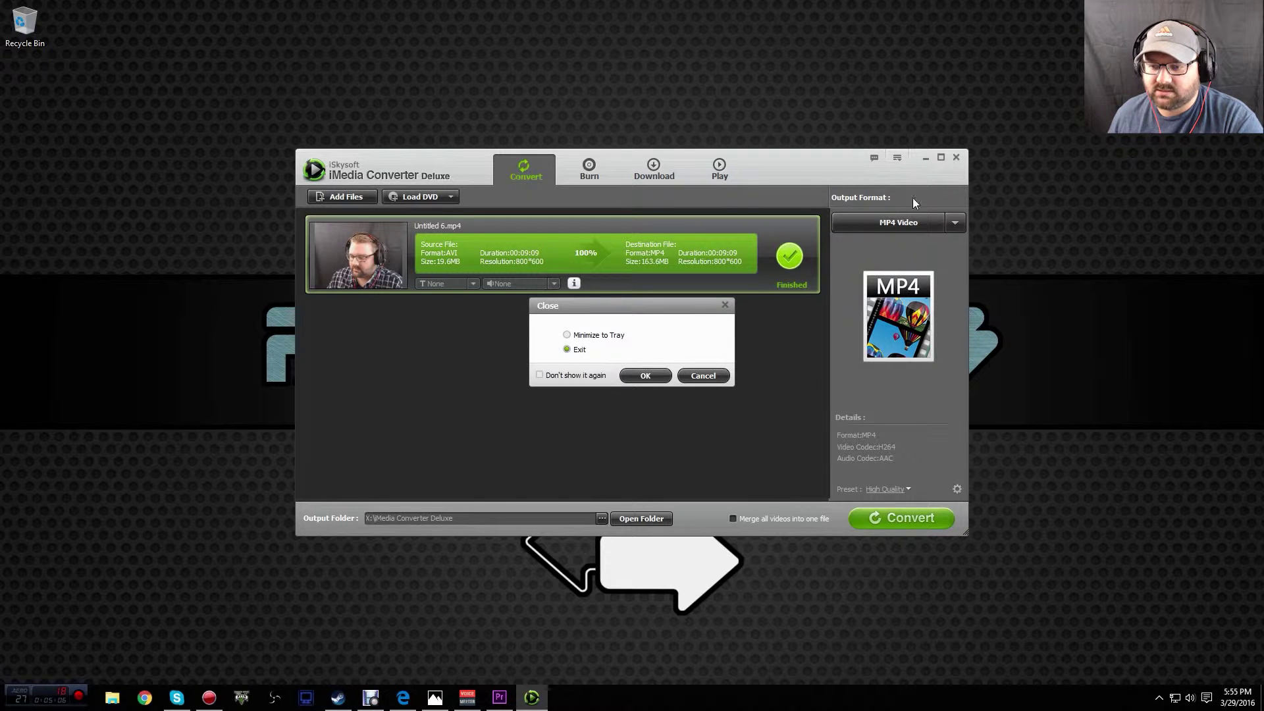
left_click(645, 376)
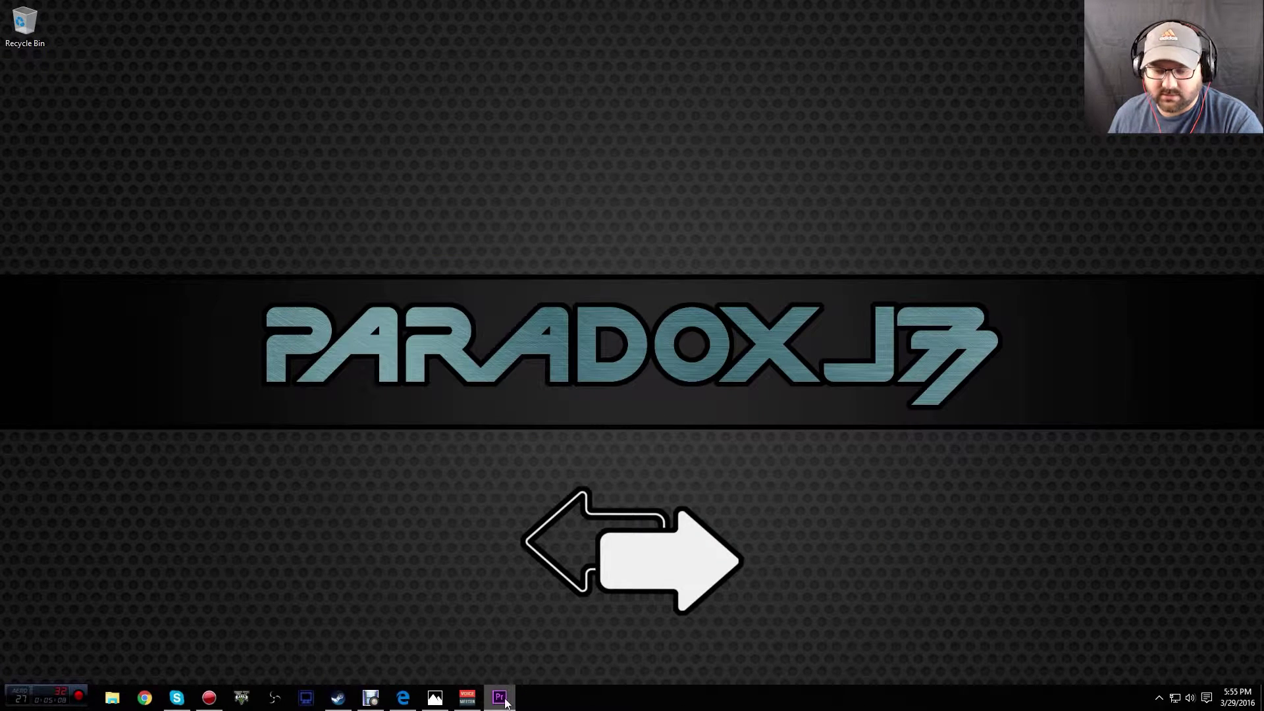
- Switch to Adobe Premiere Pro and create a new project named demonstration
mouse_move(500, 702)
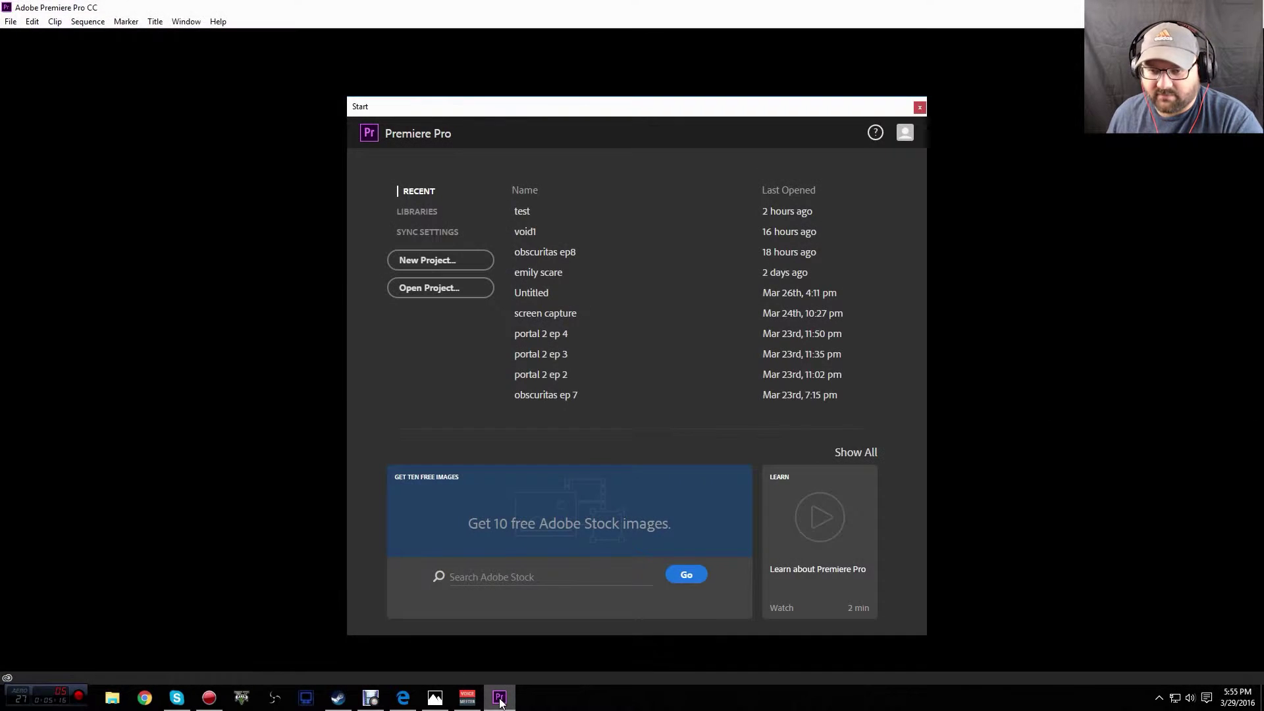
left_click(433, 272)
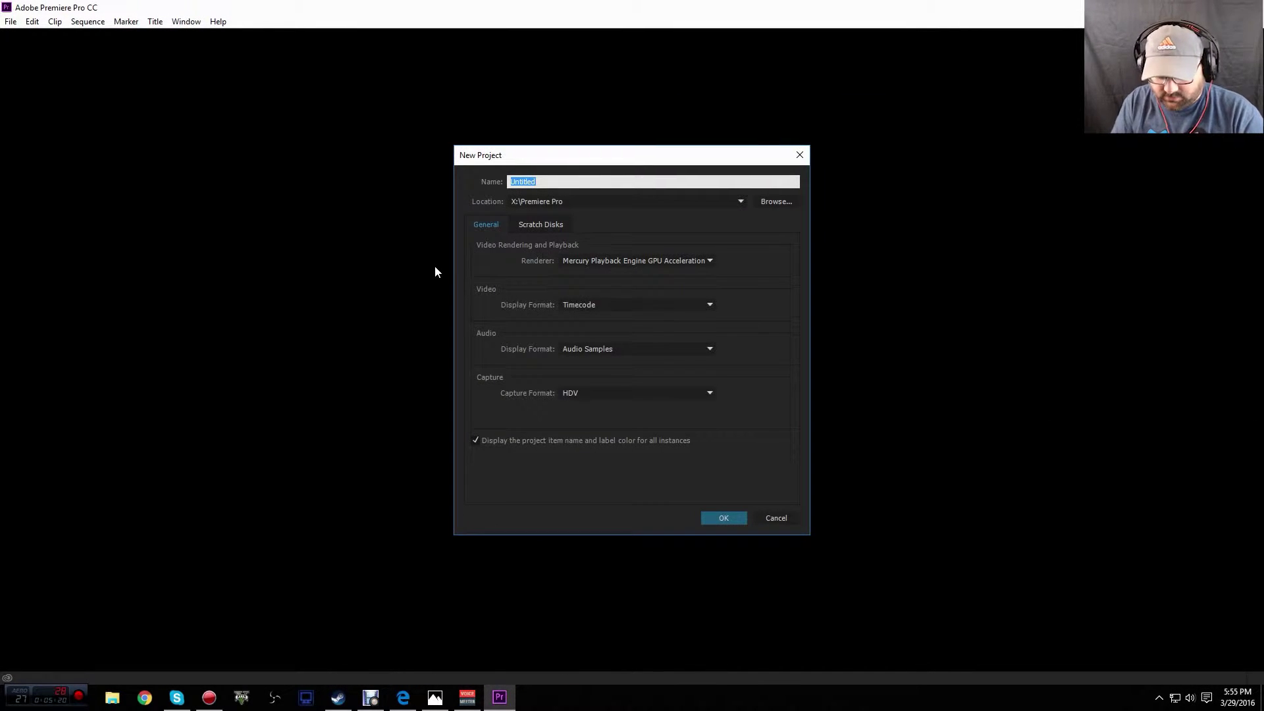
type("demonstration")
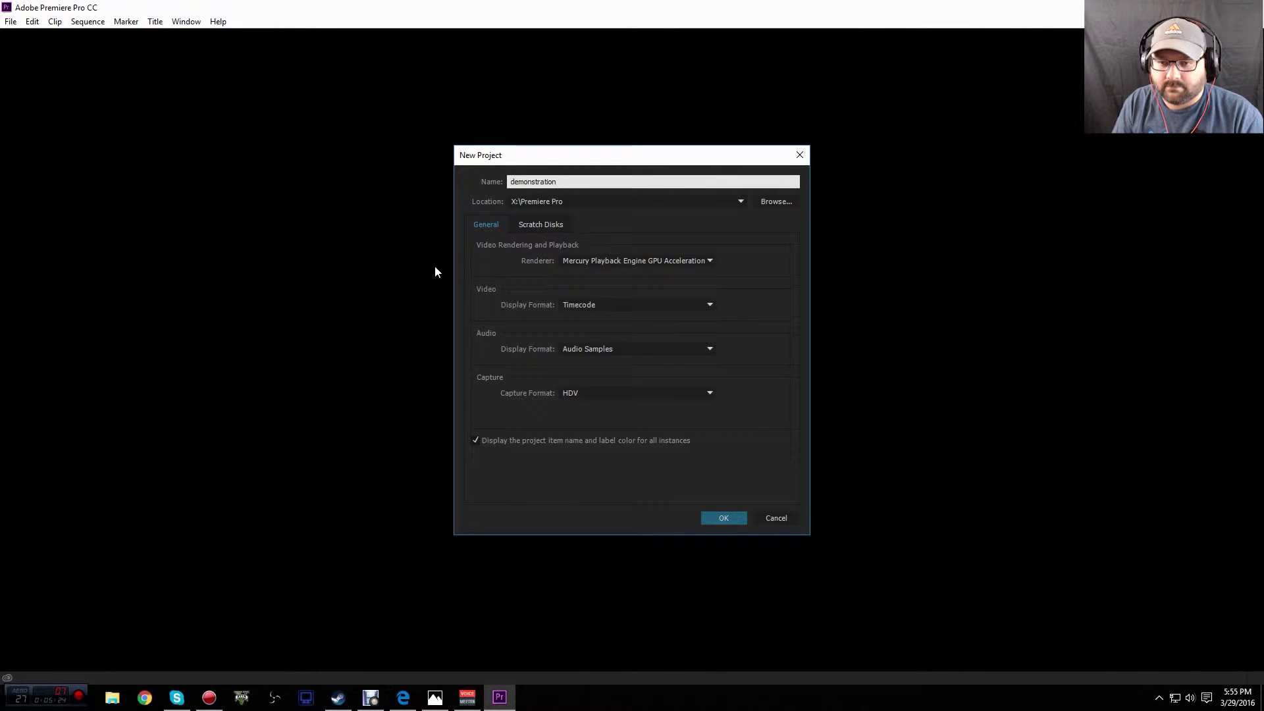
key("Return")
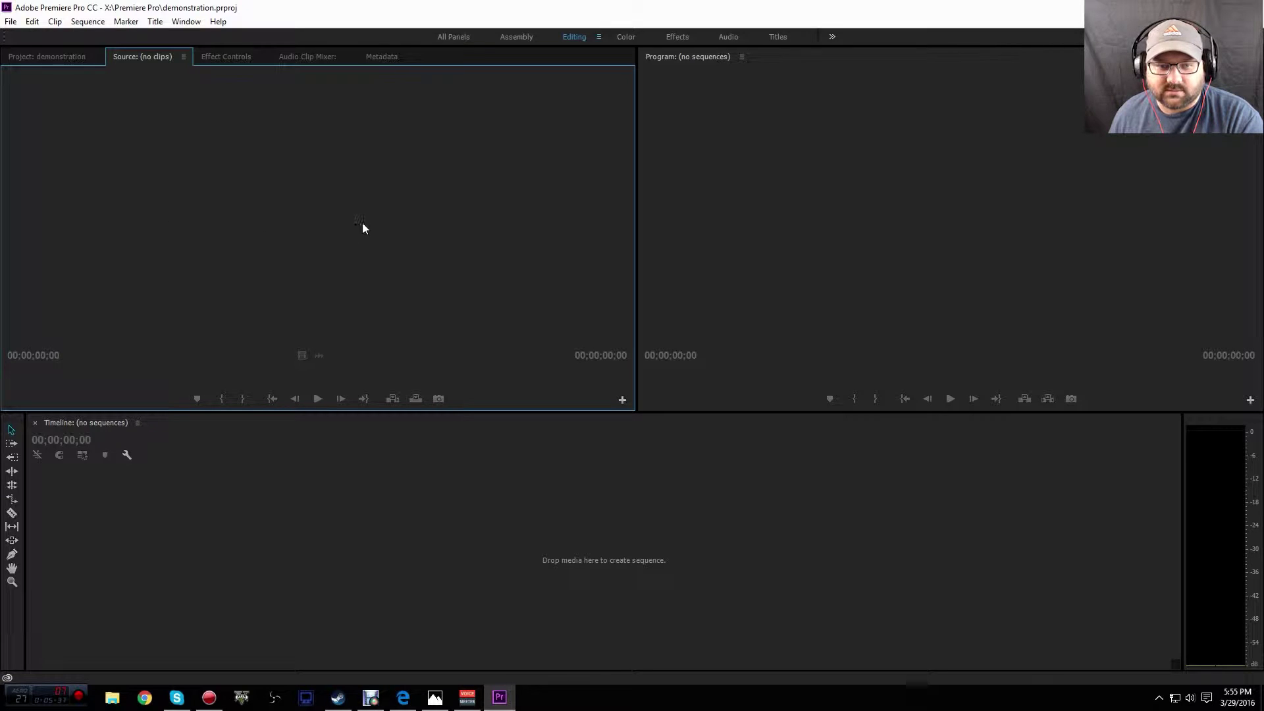
- Import the UE4Game-Win64-Shipping AVI and its st0 and st1 WAV files from the Dxtory folder into the project
left_click(58, 56)
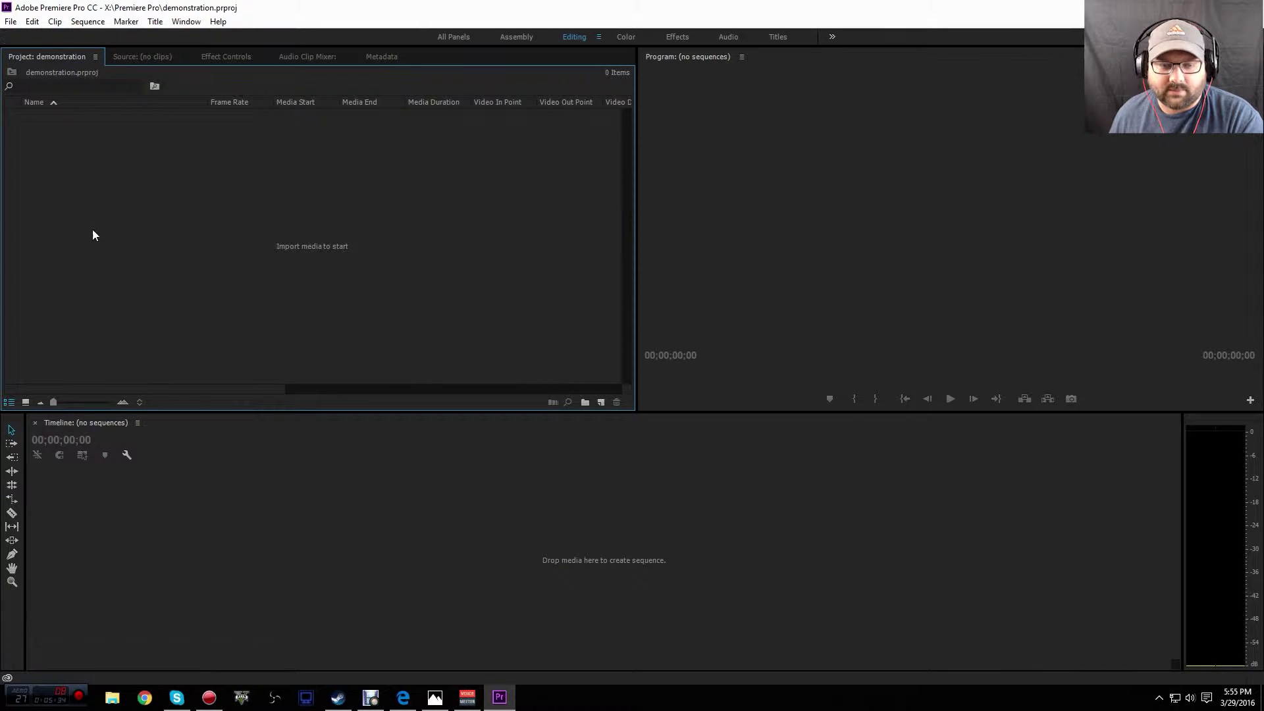
double_click(113, 229)
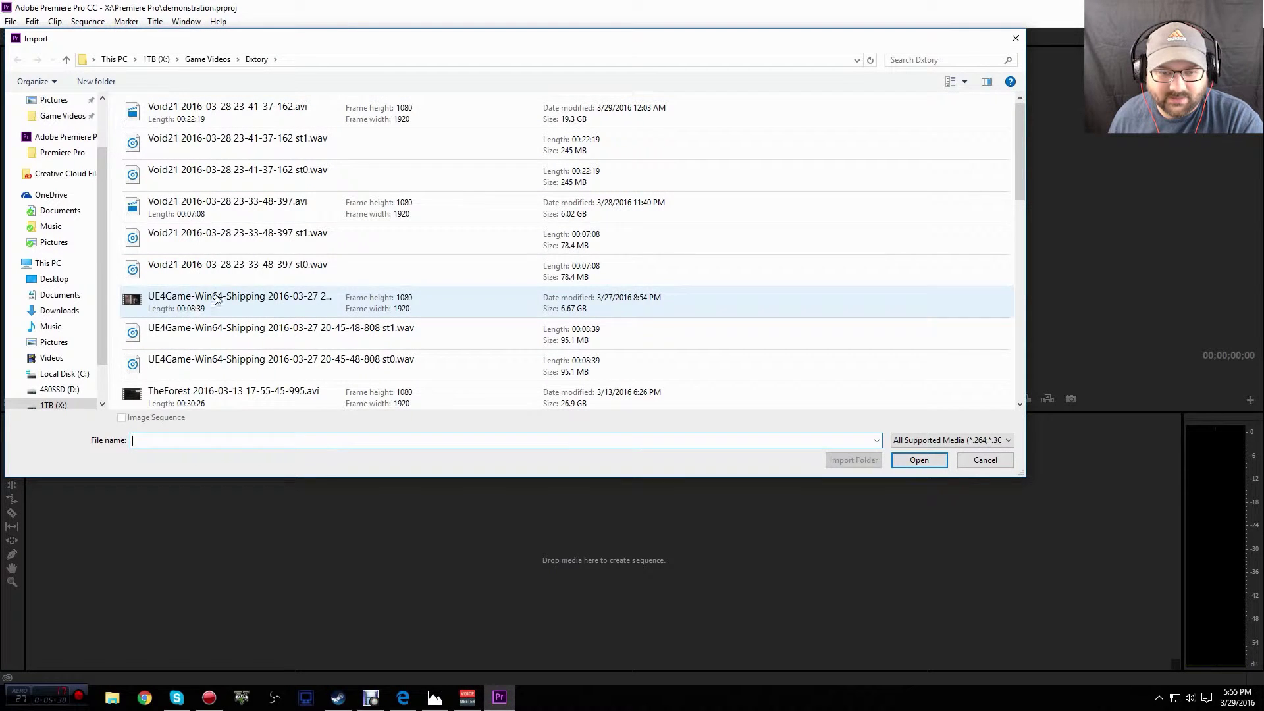
left_click(176, 308)
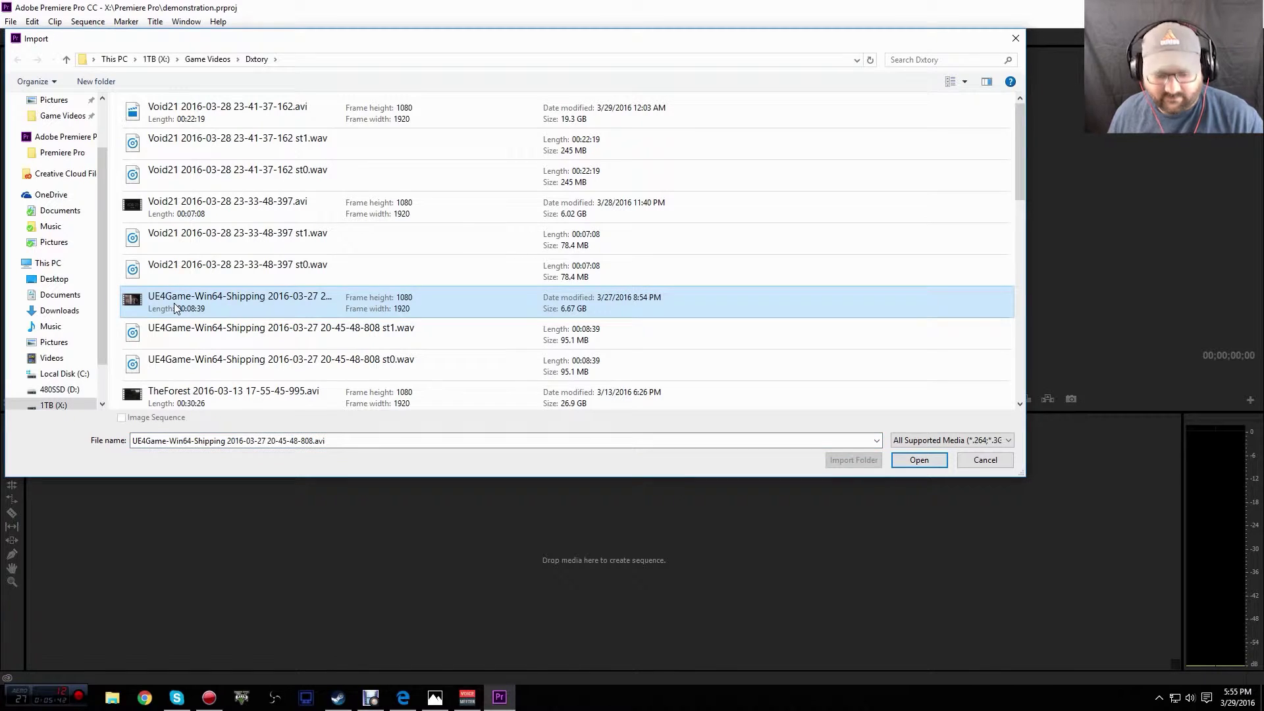
left_click(181, 332, "ctrl")
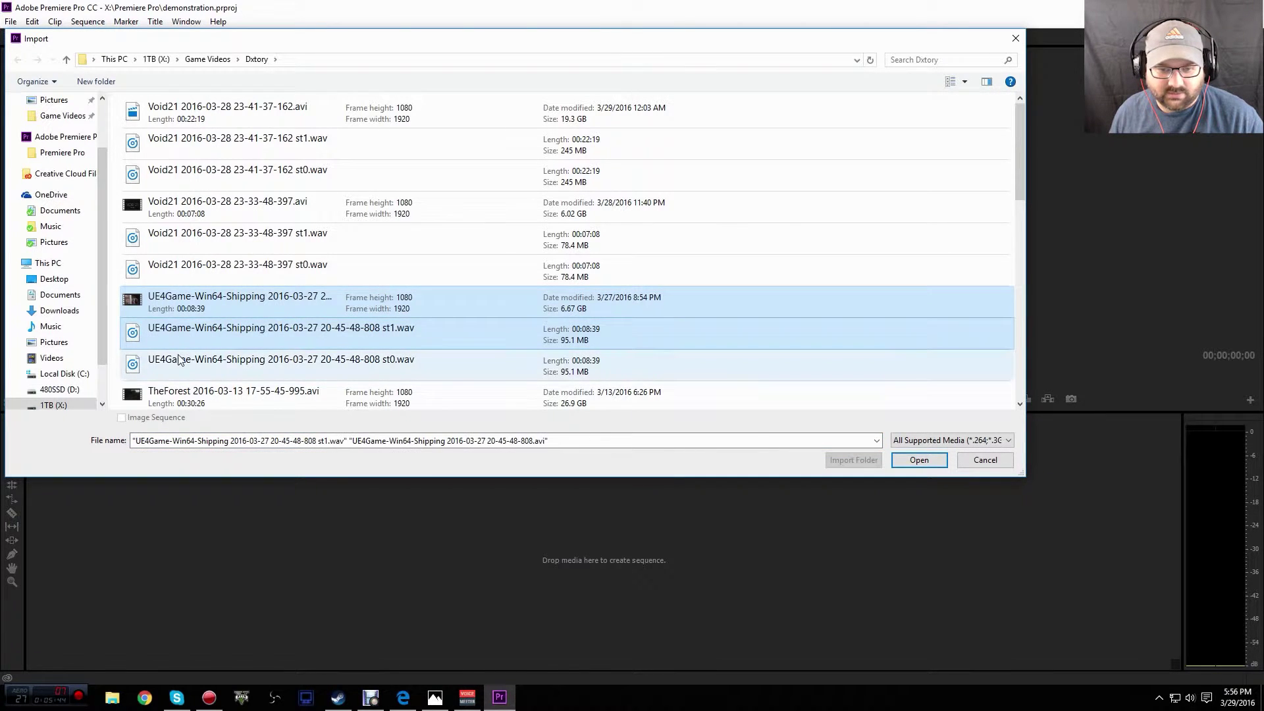
left_click(179, 359, "ctrl")
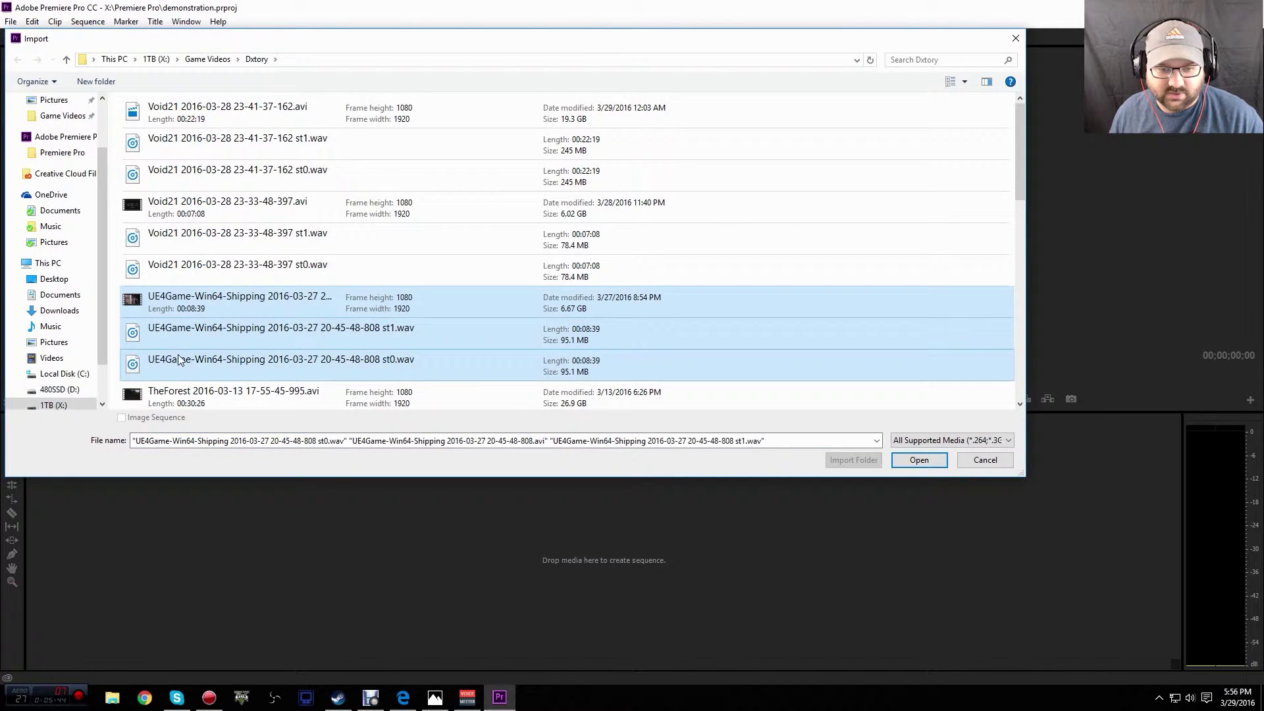
left_click(920, 460)
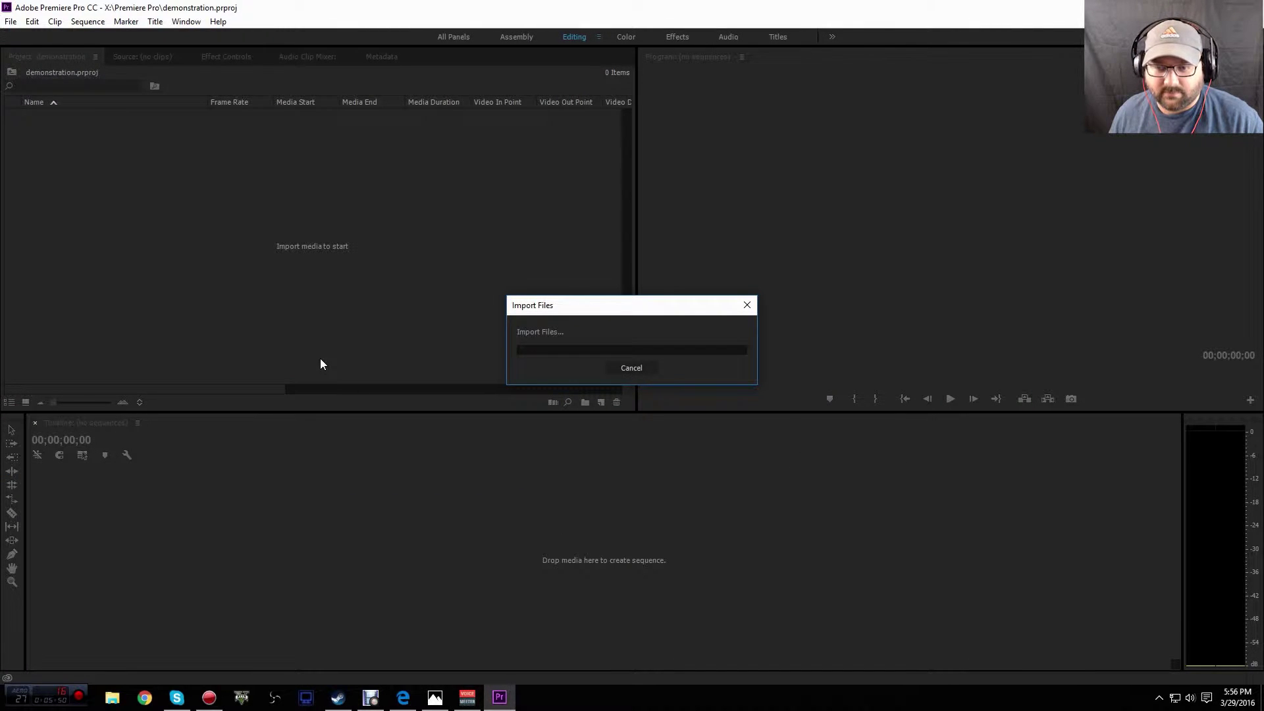
- Import Untitled 6.mp4 from the iMedia Converter Deluxe folder on the 1TB (X:) drive into the project
double_click(175, 271)
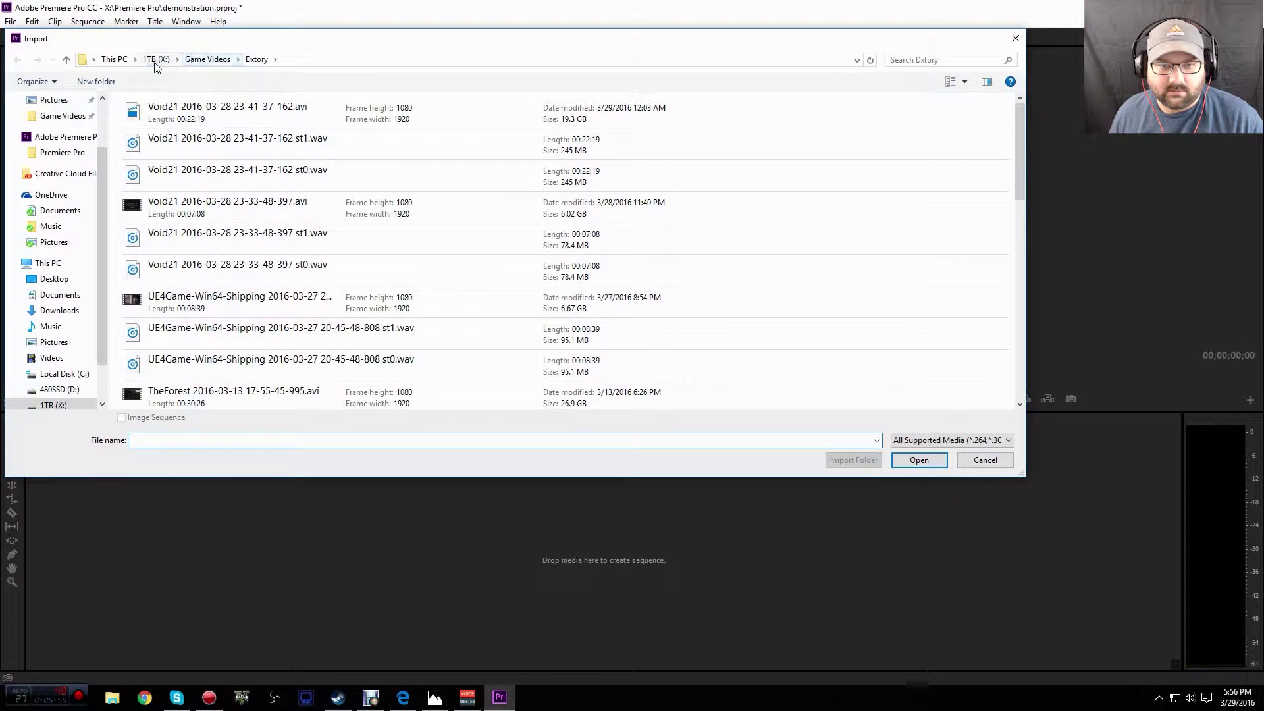
left_click(156, 60)
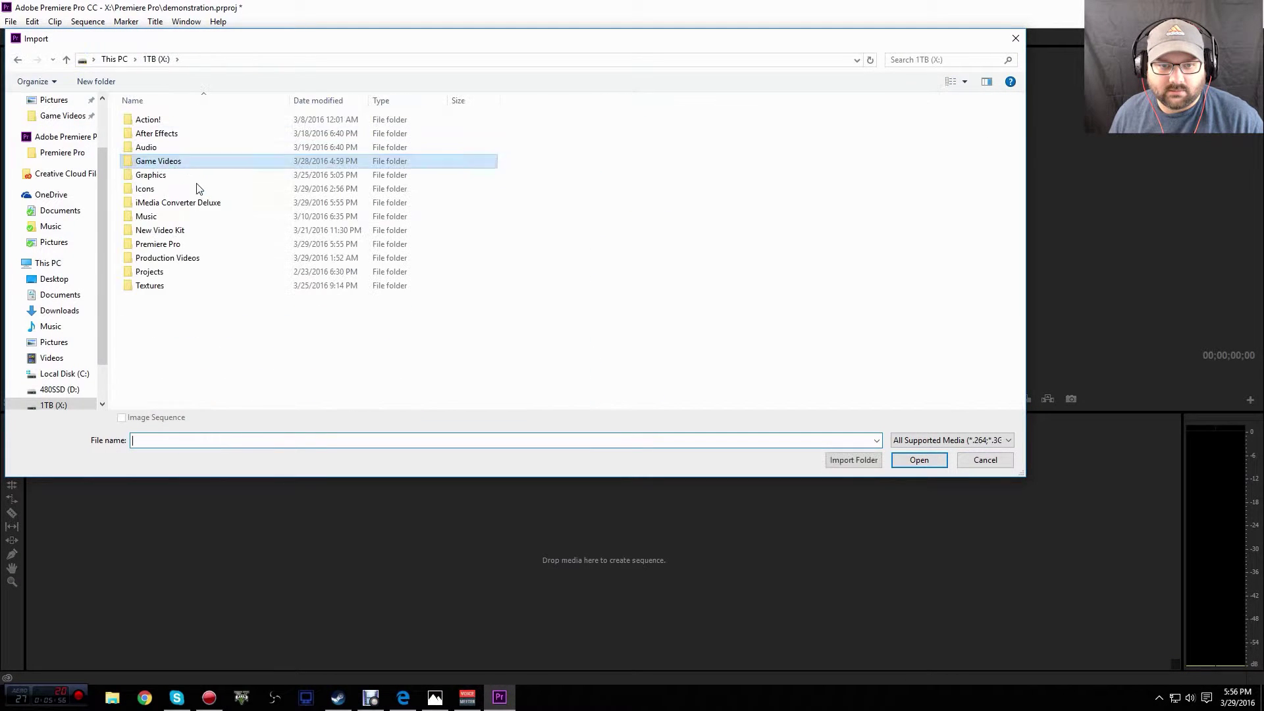
double_click(165, 204)
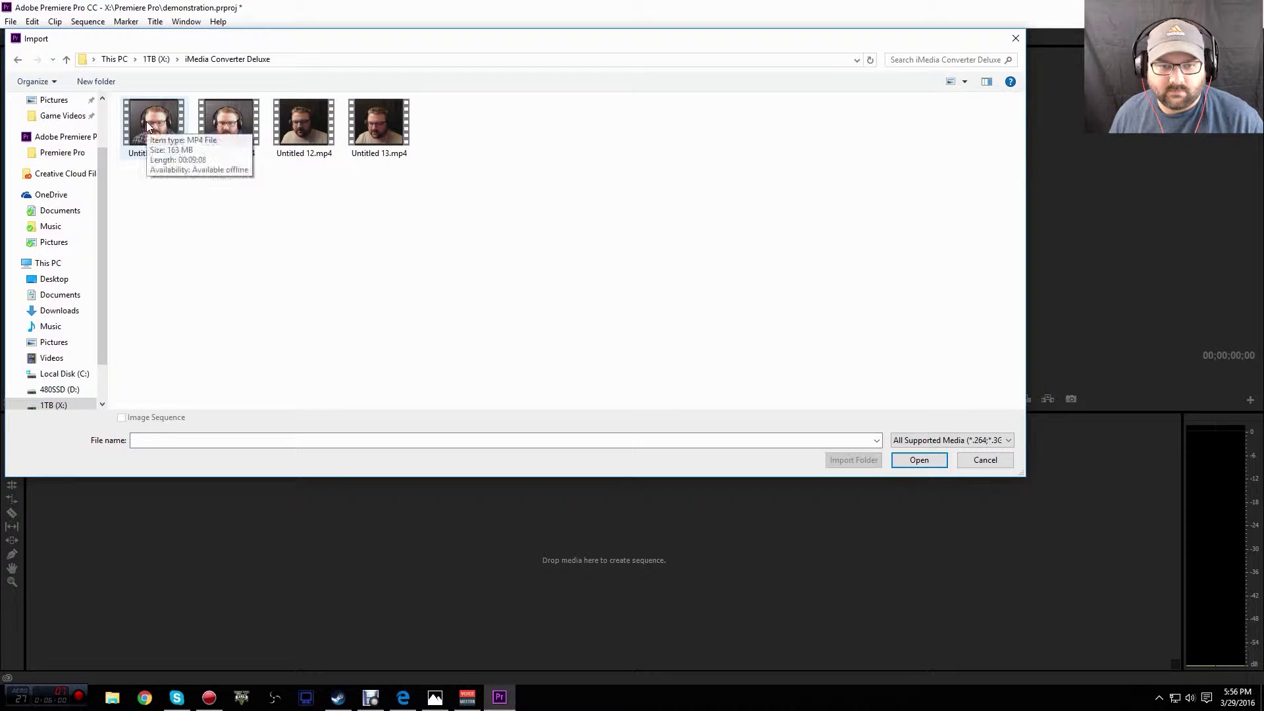
double_click(146, 122)
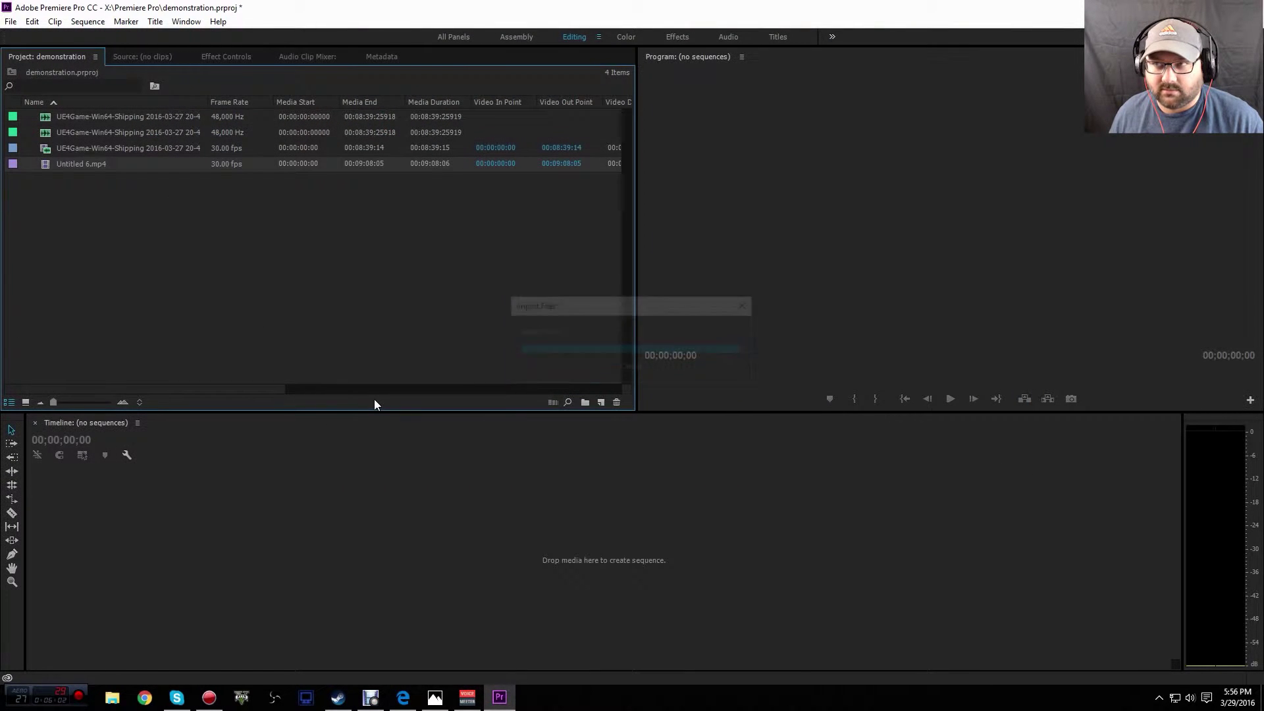
- Import paradoxj77_intro_6_second.mp4 and paradoxj77-1920x1080.png from the New Video Kit folder on the 1TB (X:) drive into the project
double_click(118, 225)
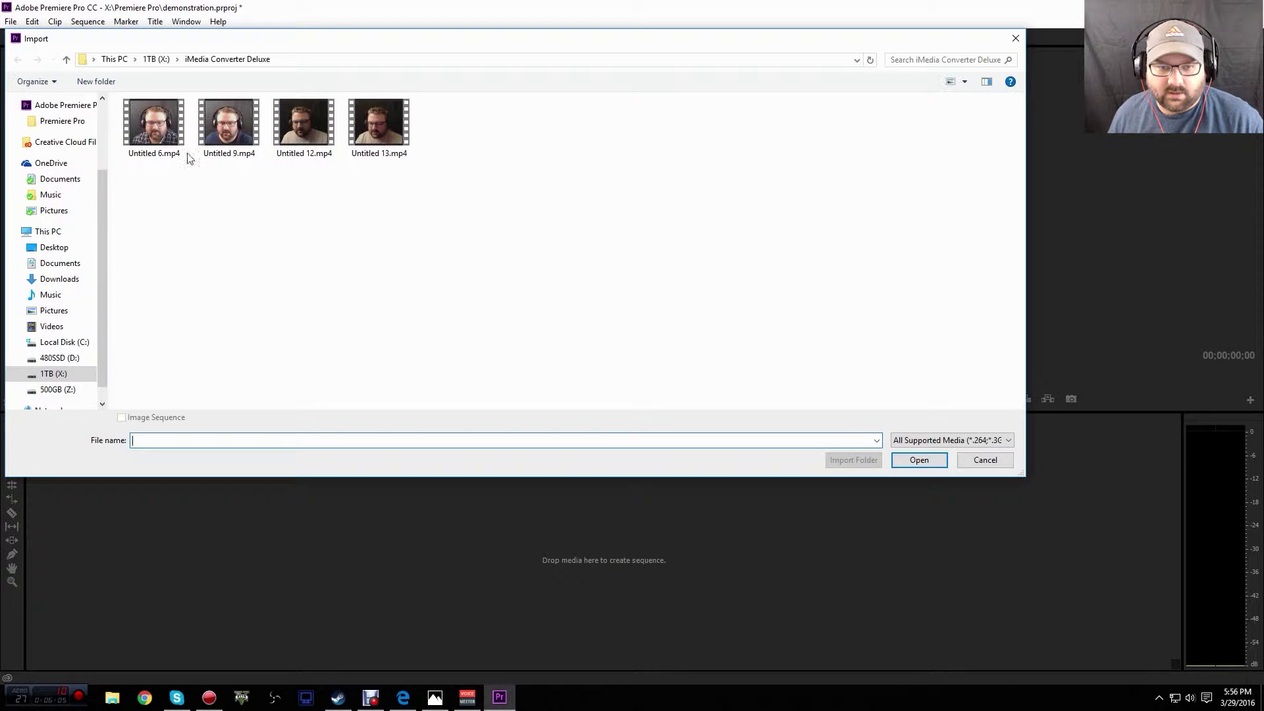
left_click(158, 60)
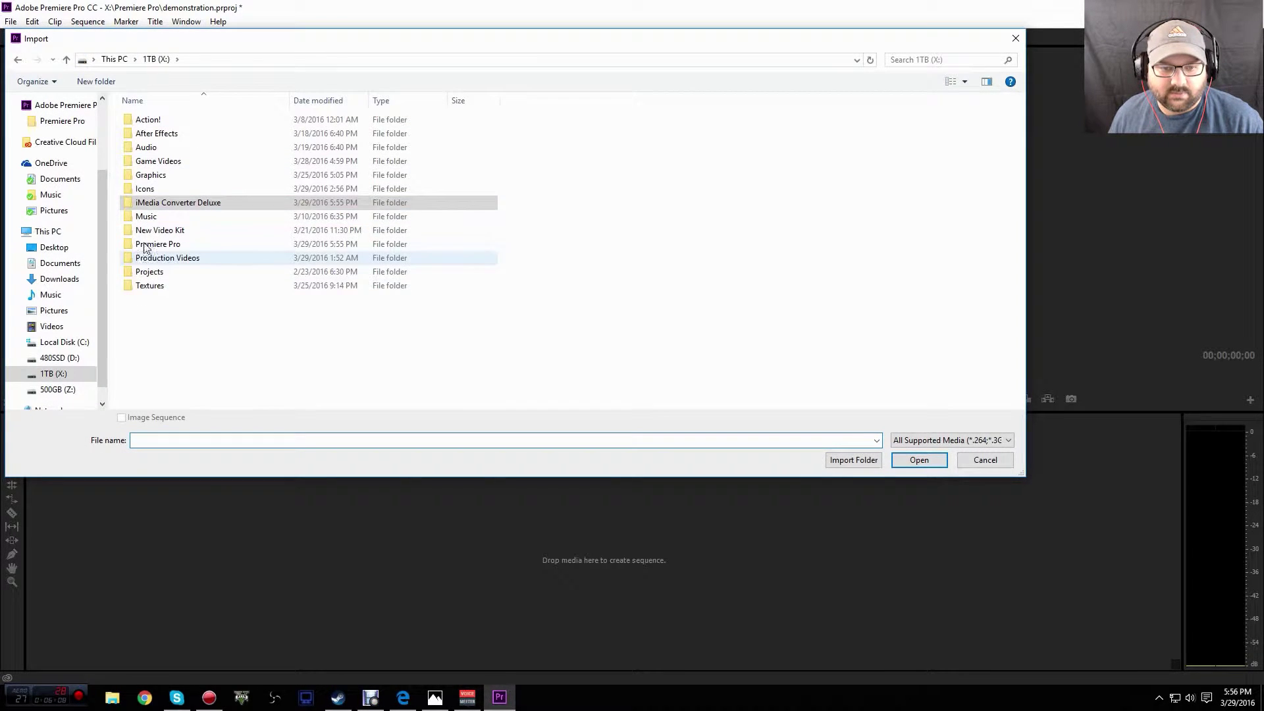
double_click(151, 230)
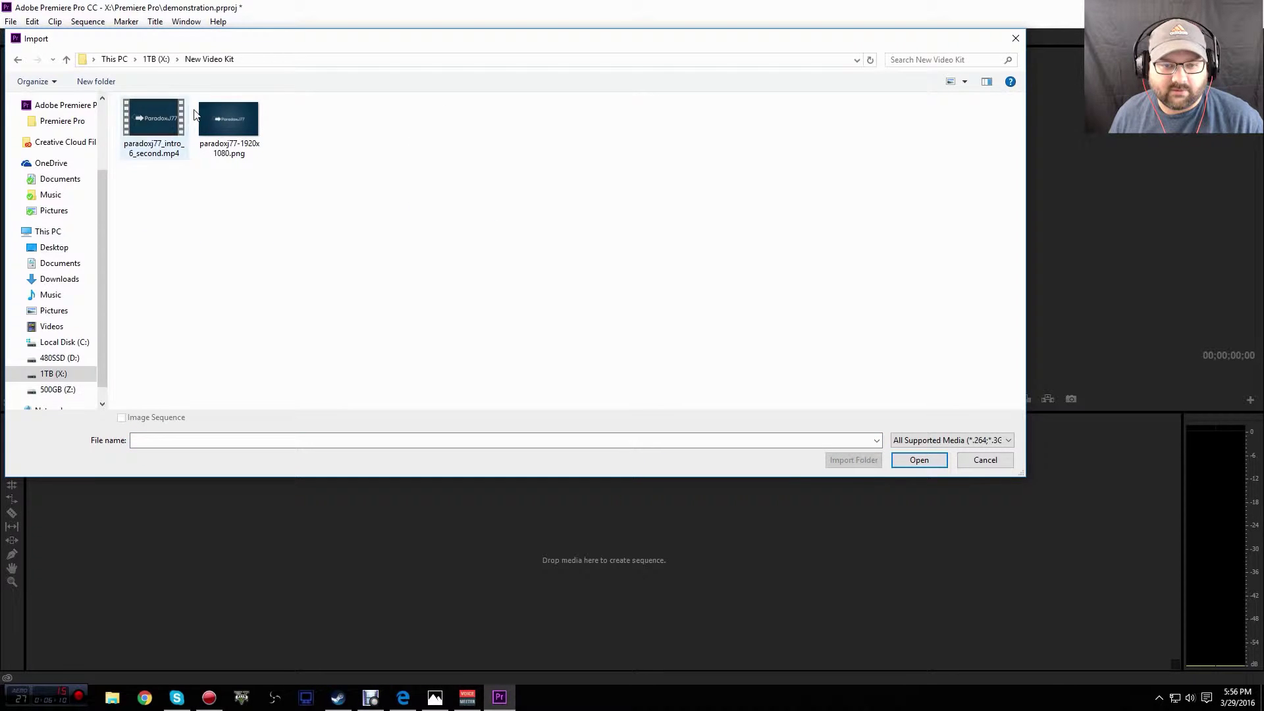
left_click_drag(286, 184, 124, 118)
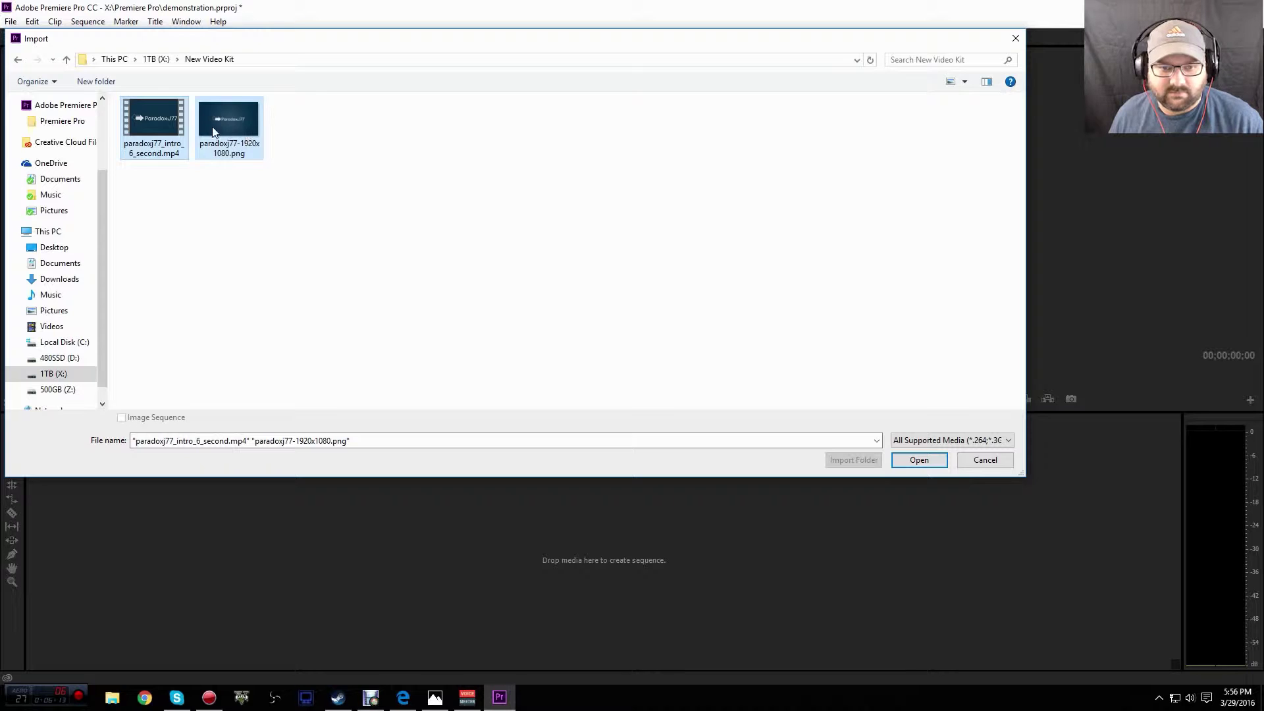
left_click(914, 460)
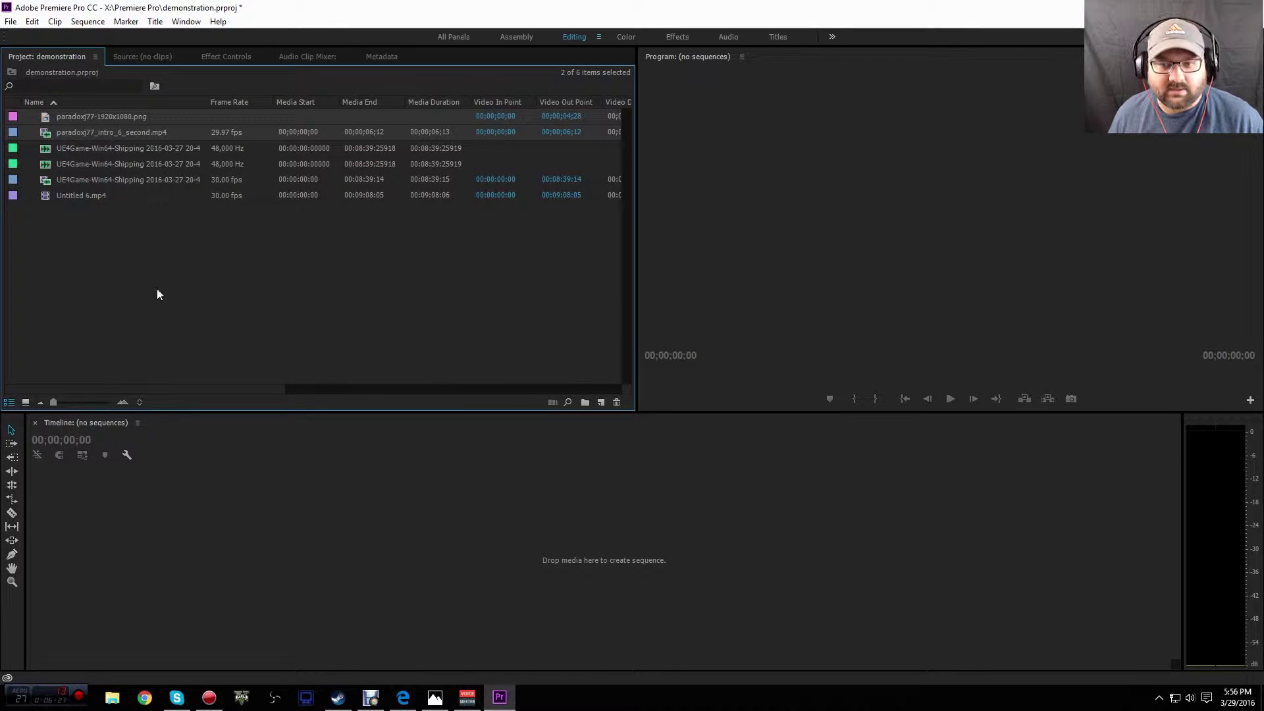
left_click(119, 225)
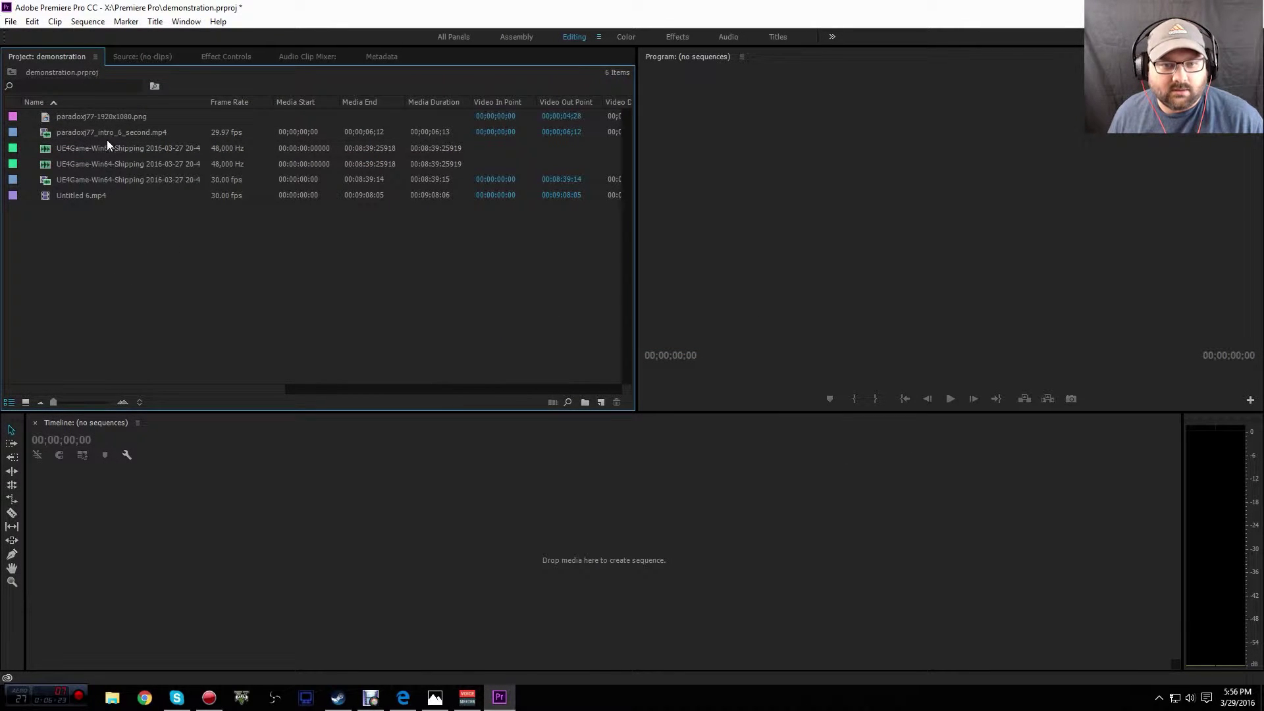
- Create a sequence by placing paradoxj77_intro_6_second.mp4 on the empty timeline, preview it, and return the playhead to the start
left_click_drag(104, 132, 613, 552)
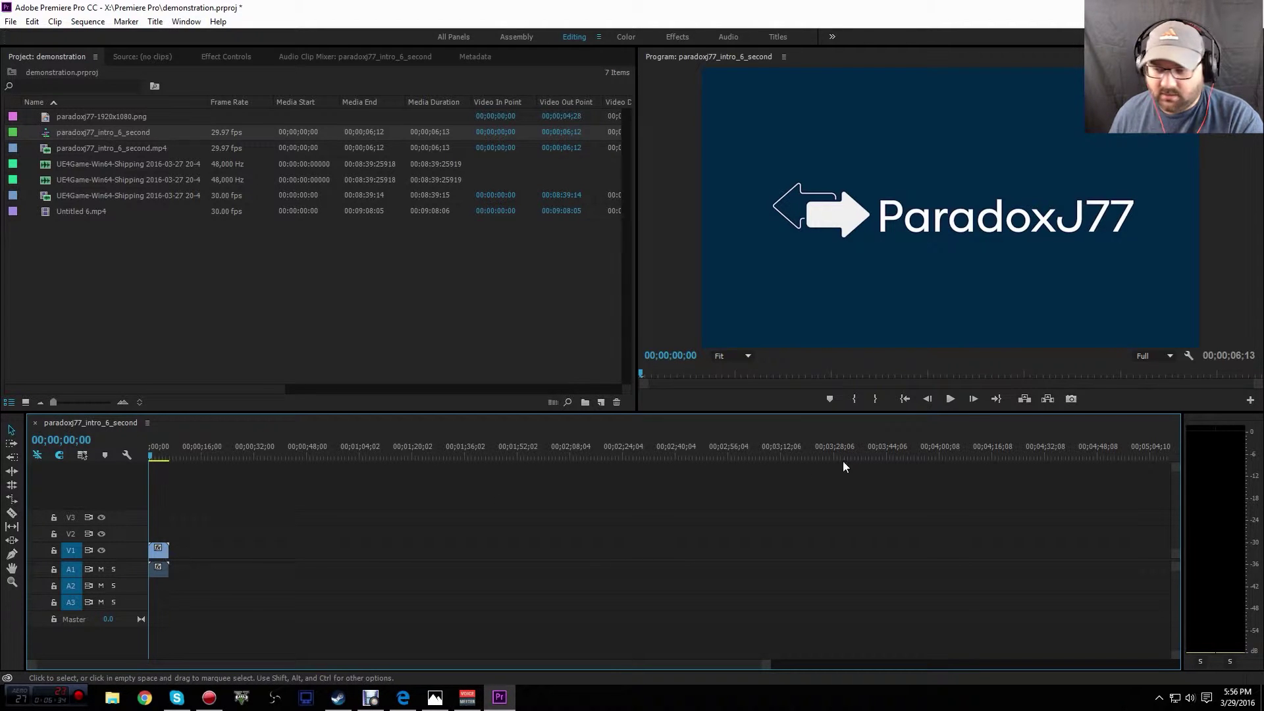
left_click(952, 400)
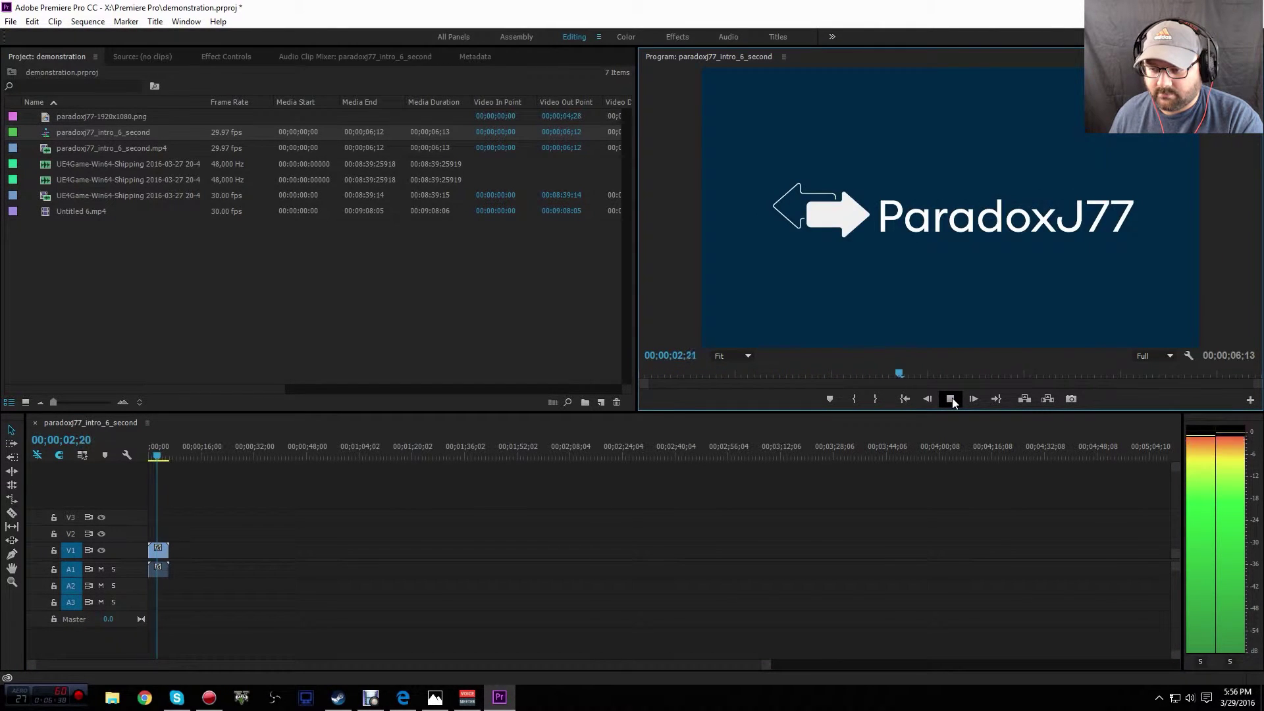
left_click(951, 400)
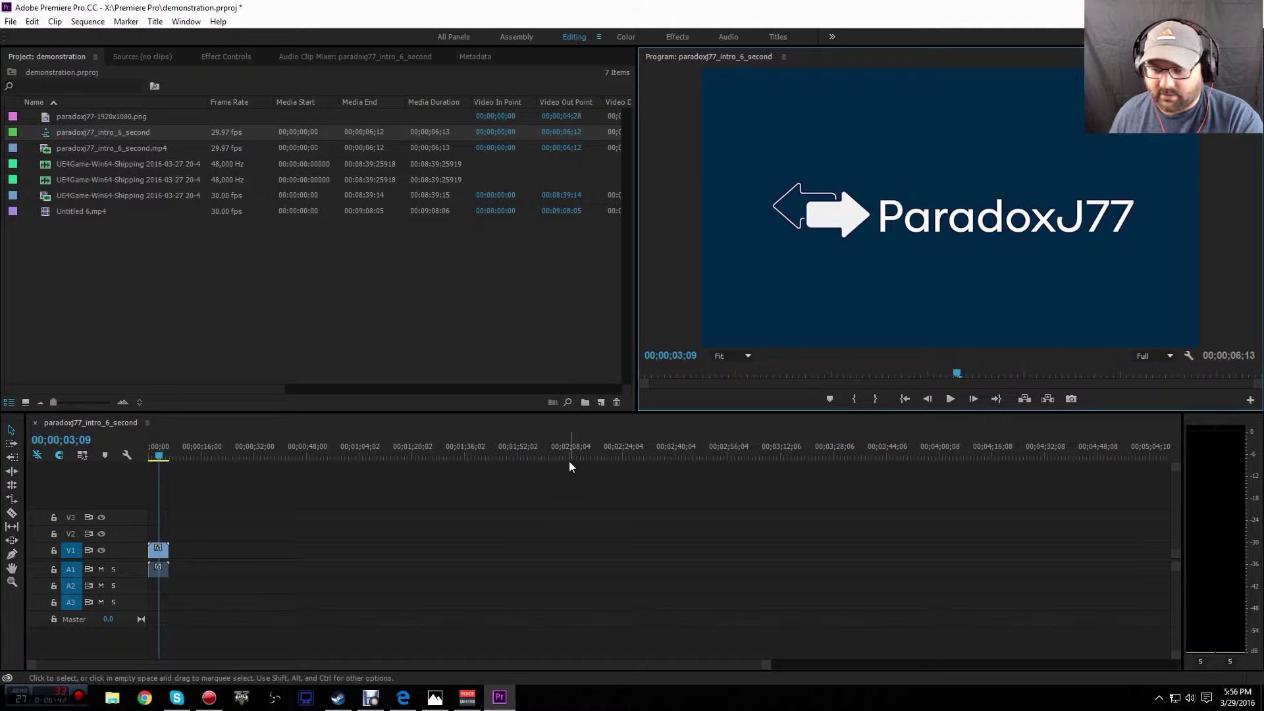
left_click(905, 399)
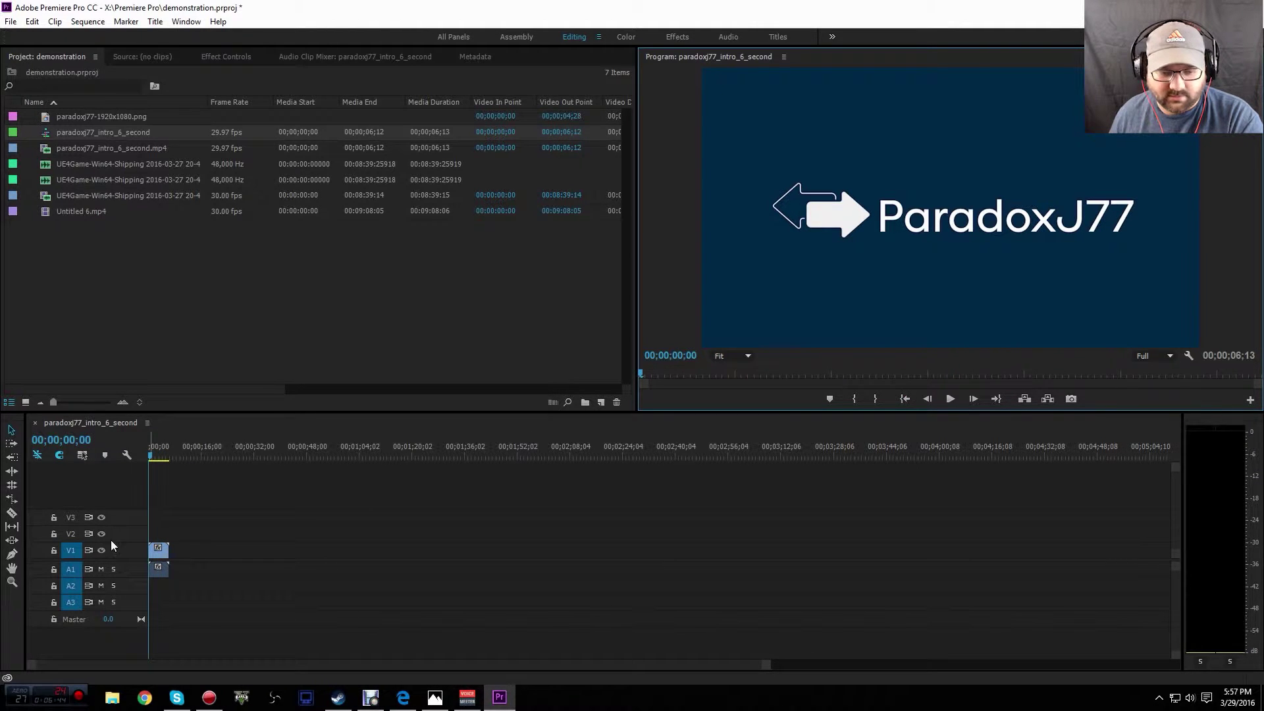
- Add a volume level keyframe at the start of the intro clip's audio and set the level to -20.7 dB
left_click(158, 571)
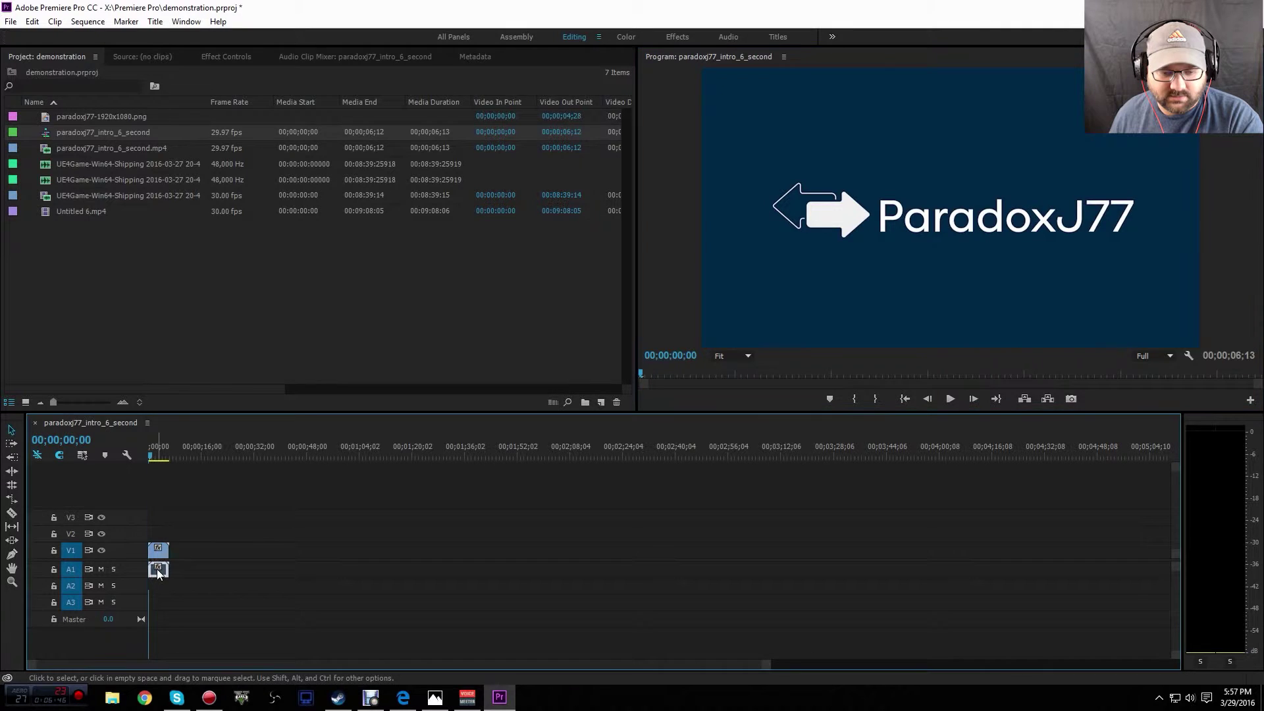
left_click_drag(760, 664, 471, 667)
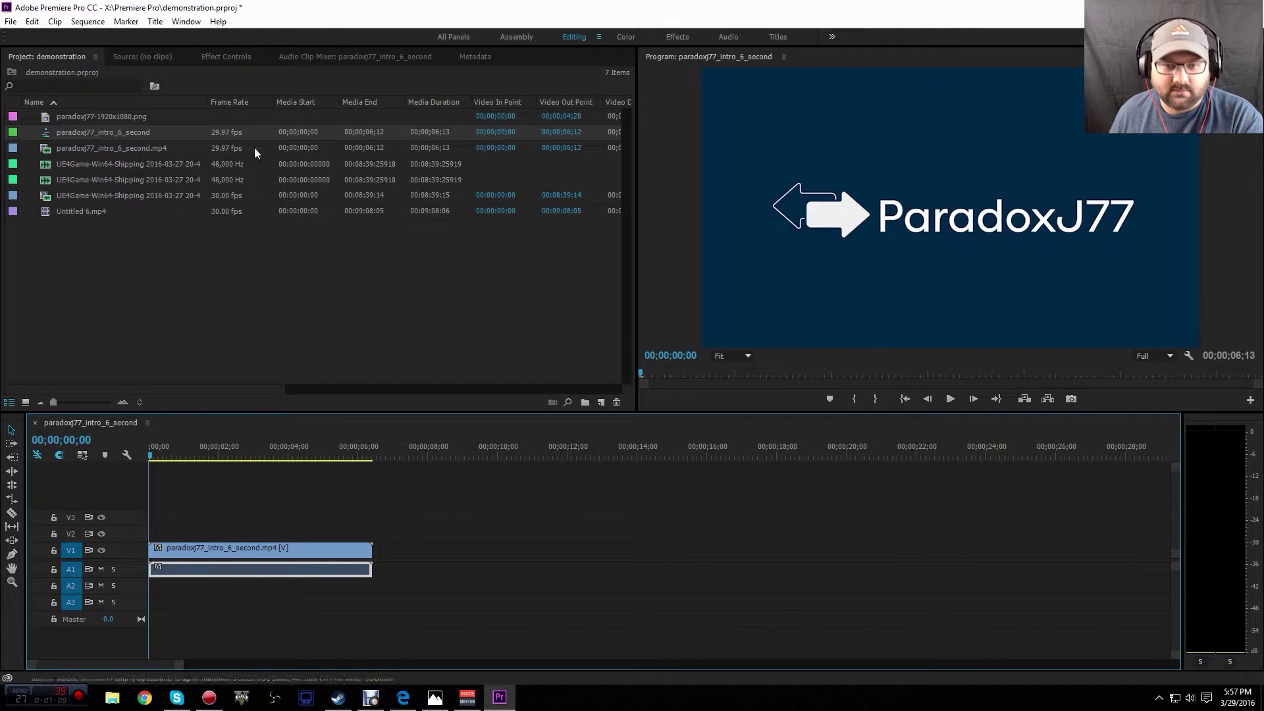
left_click(229, 58)
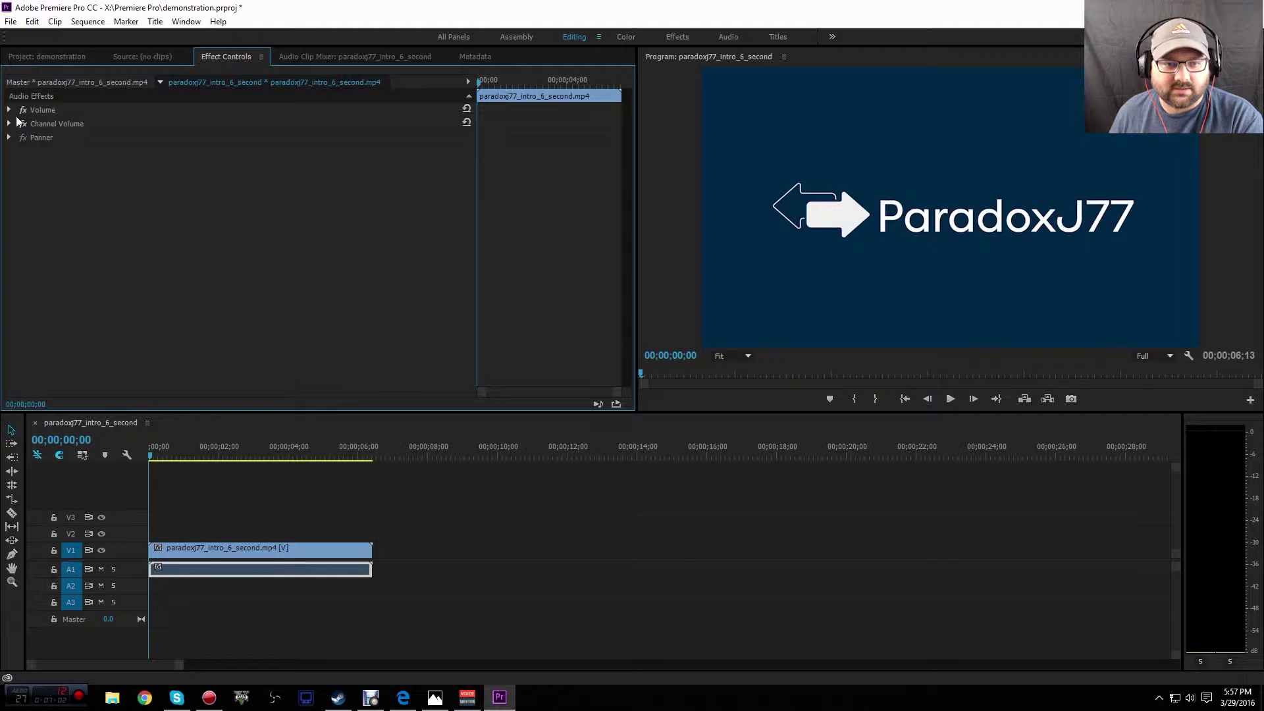
left_click(11, 110)
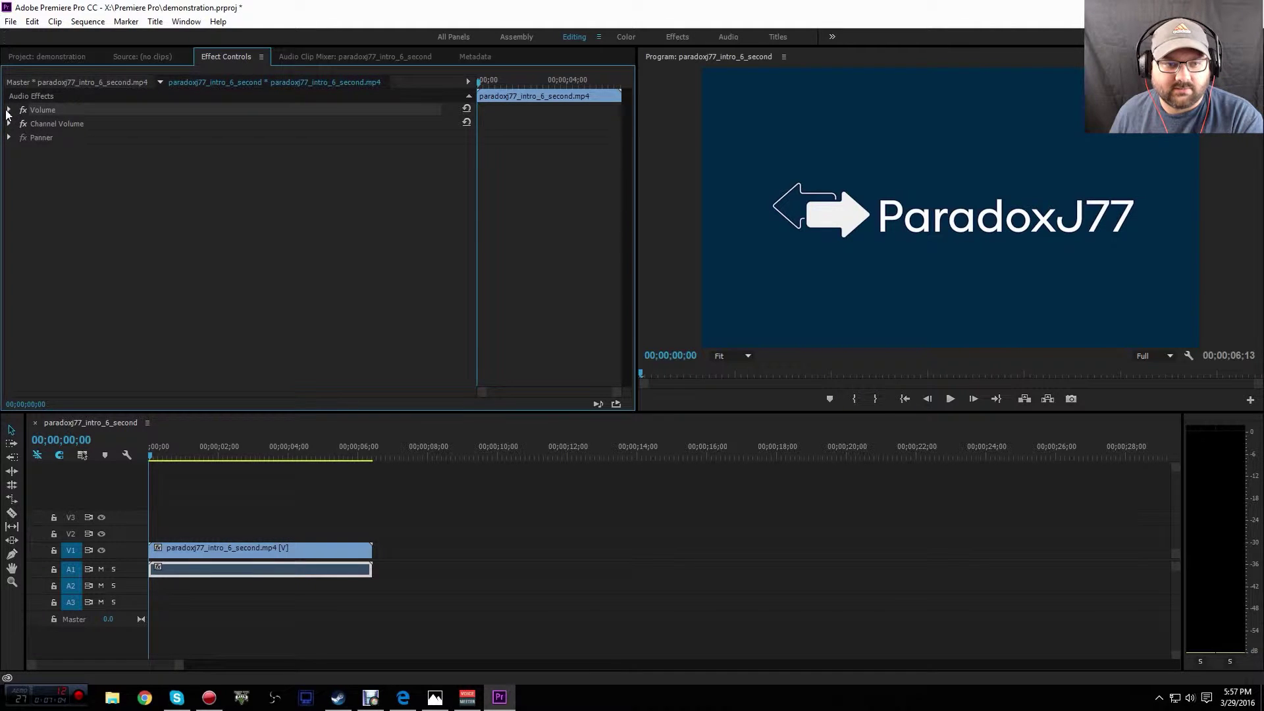
left_click(9, 110)
left_click(439, 137)
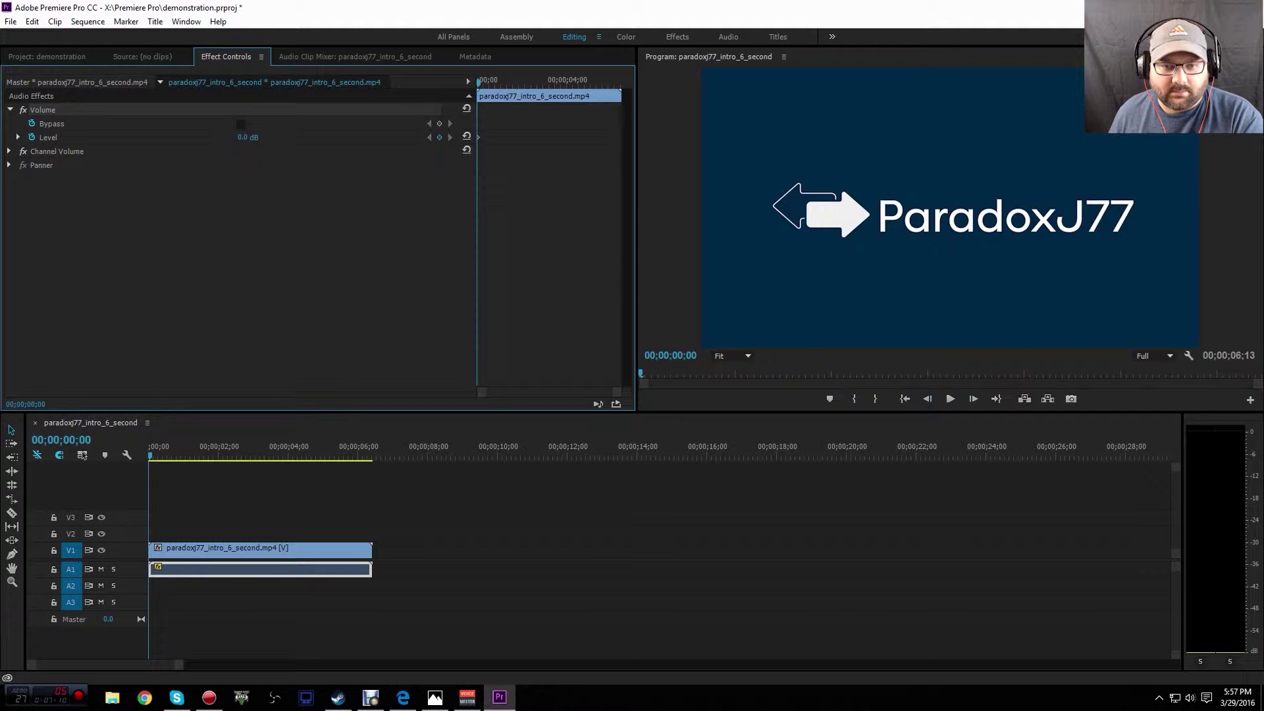
left_click_drag(247, 137, 237, 137)
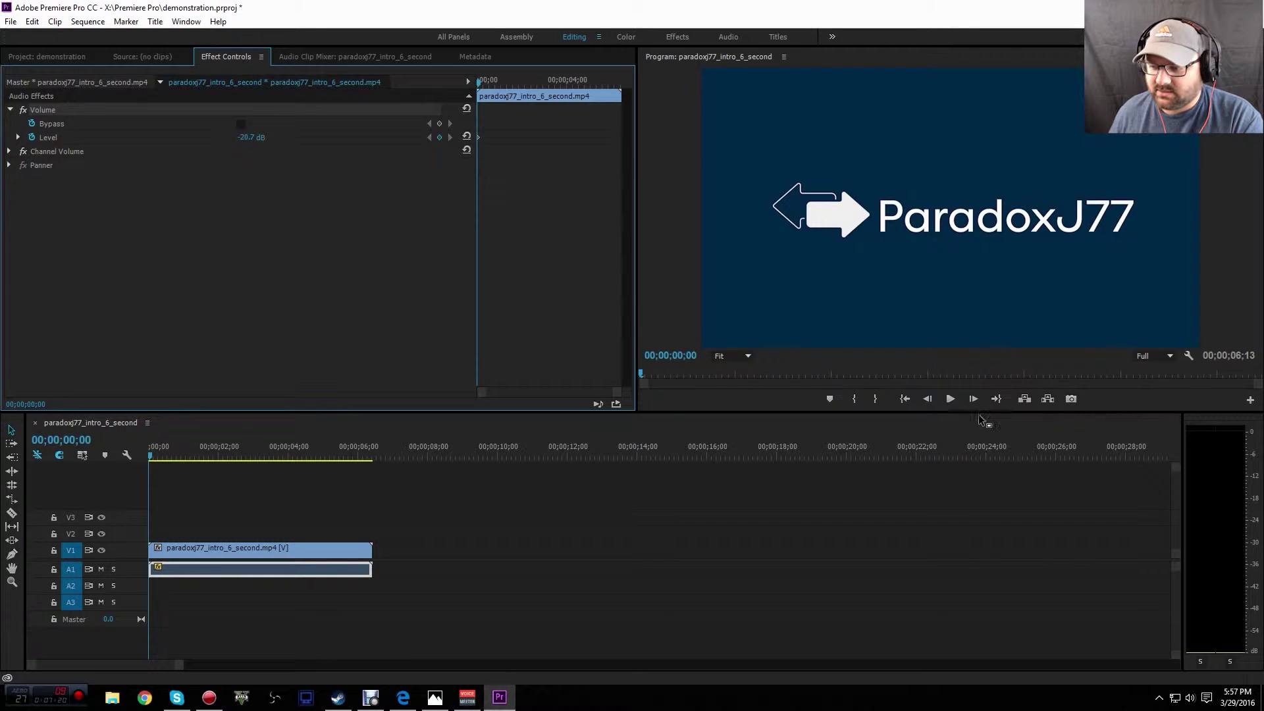
- Play back the intro to check its reduced volume, then return the playhead to the start of the sequence
left_click(951, 400)
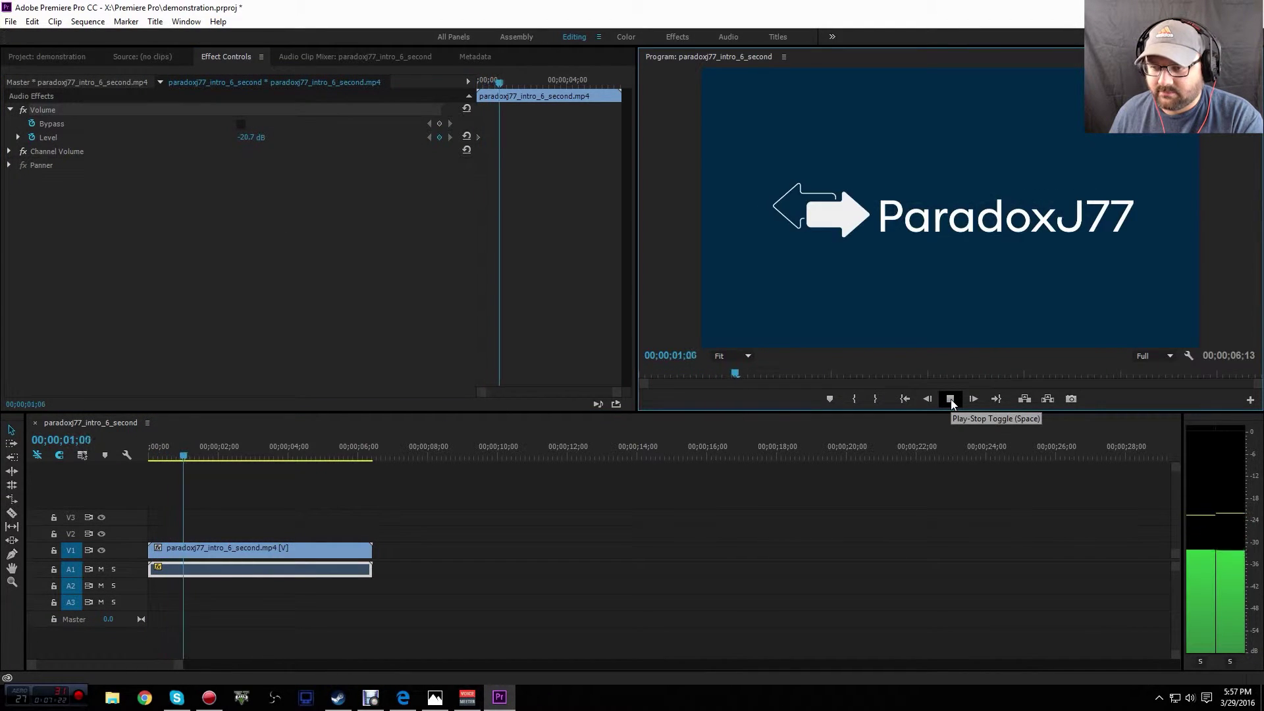
left_click(951, 399)
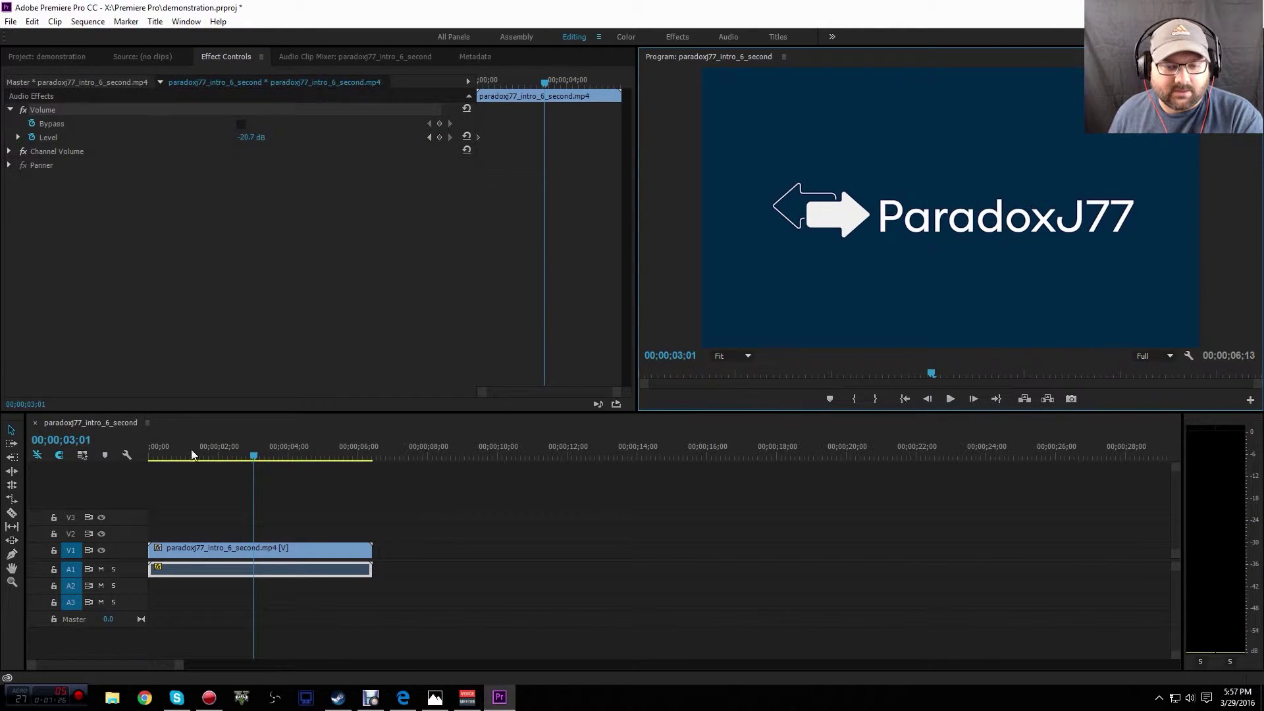
left_click_drag(255, 455, 136, 450)
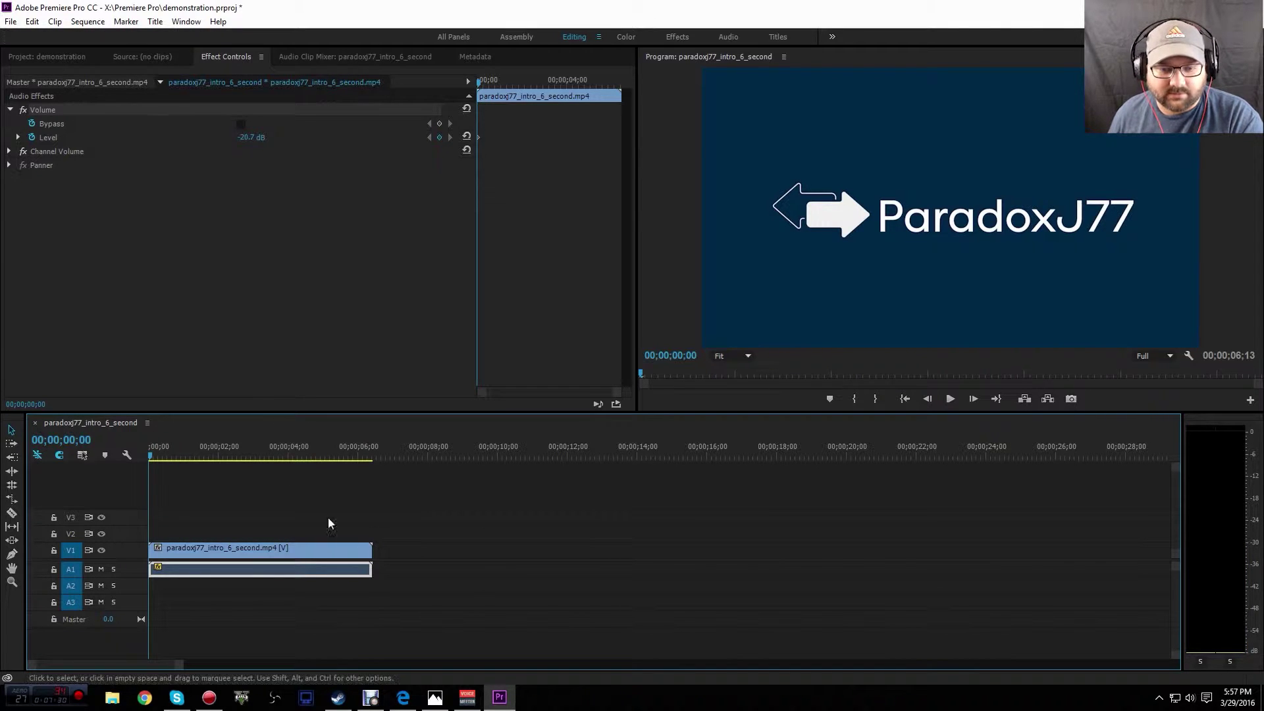
- Place the UE4Game-Win64-Shipping AVI on V1 directly after the intro clip and delete only its embedded audio from A1
left_click_drag(174, 663, 452, 667)
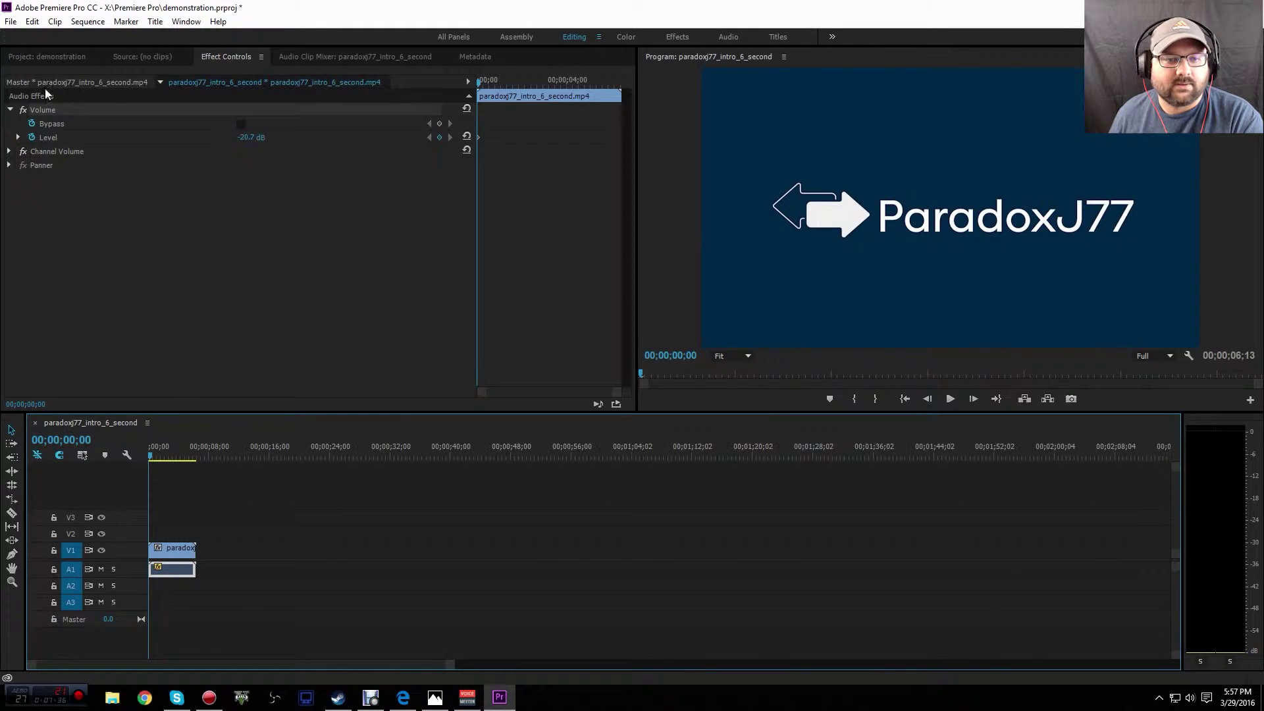
left_click(59, 57)
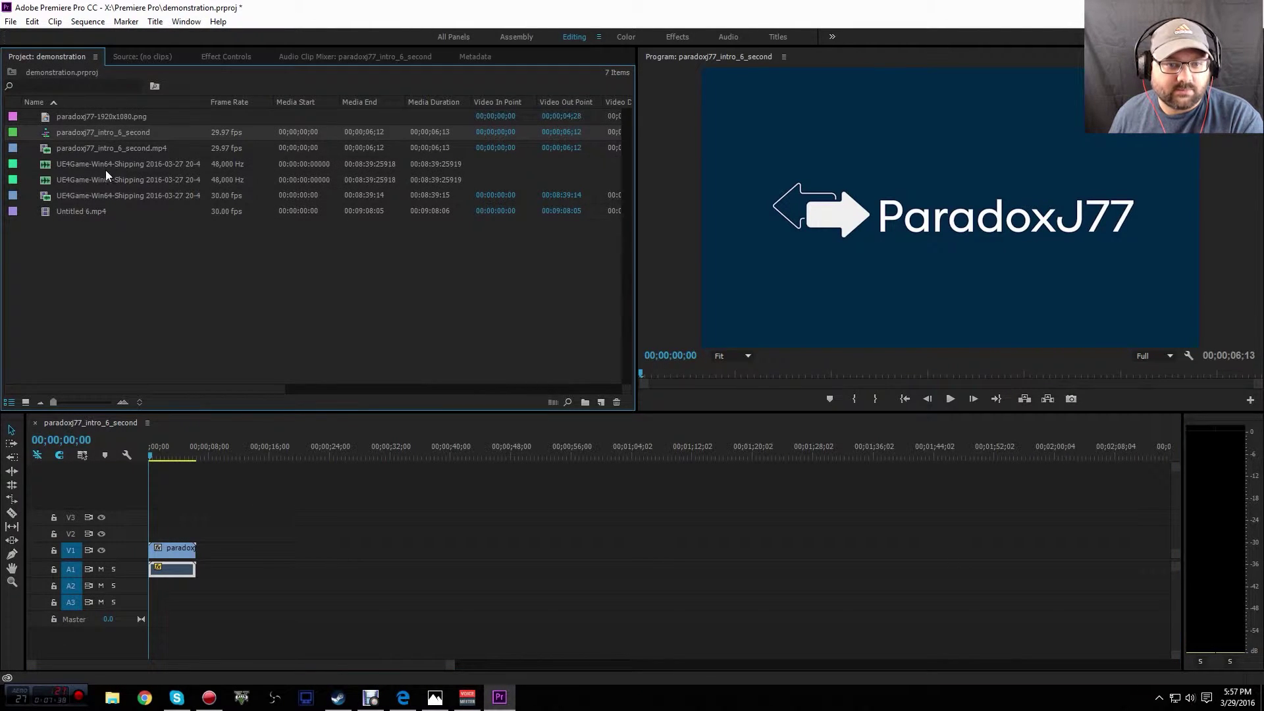
left_click_drag(207, 102, 278, 102)
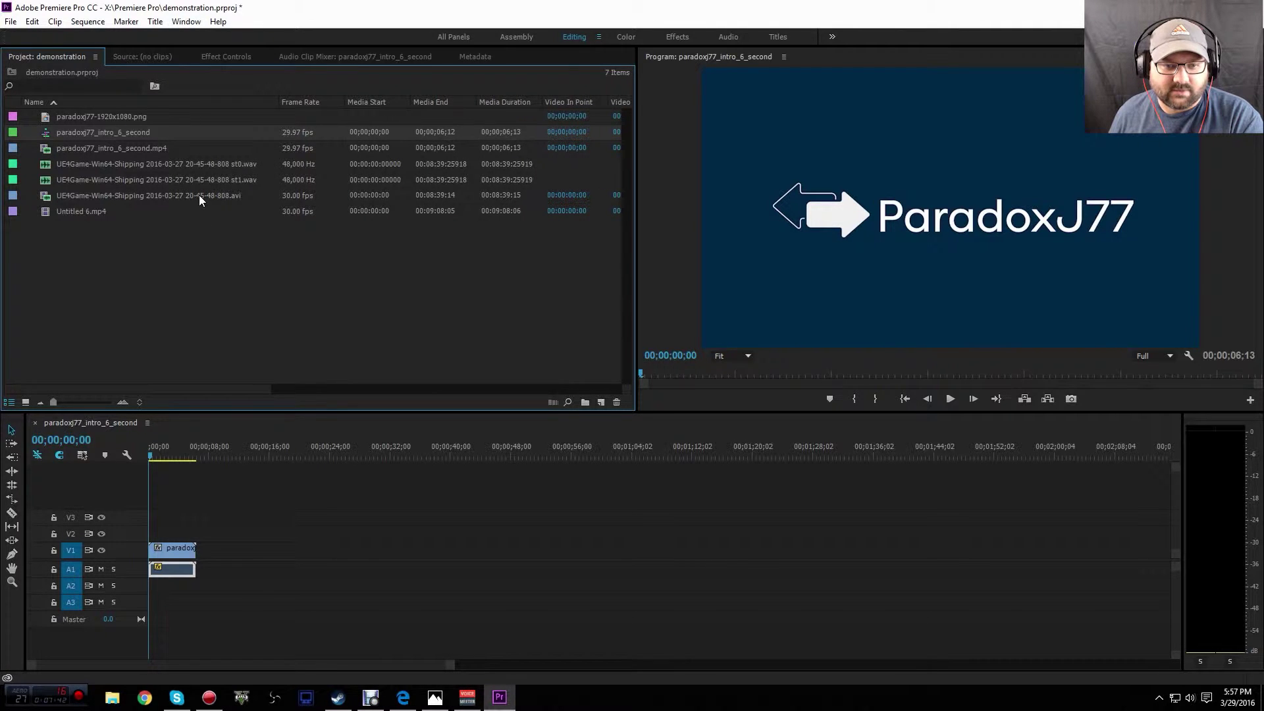
left_click_drag(199, 195, 204, 558)
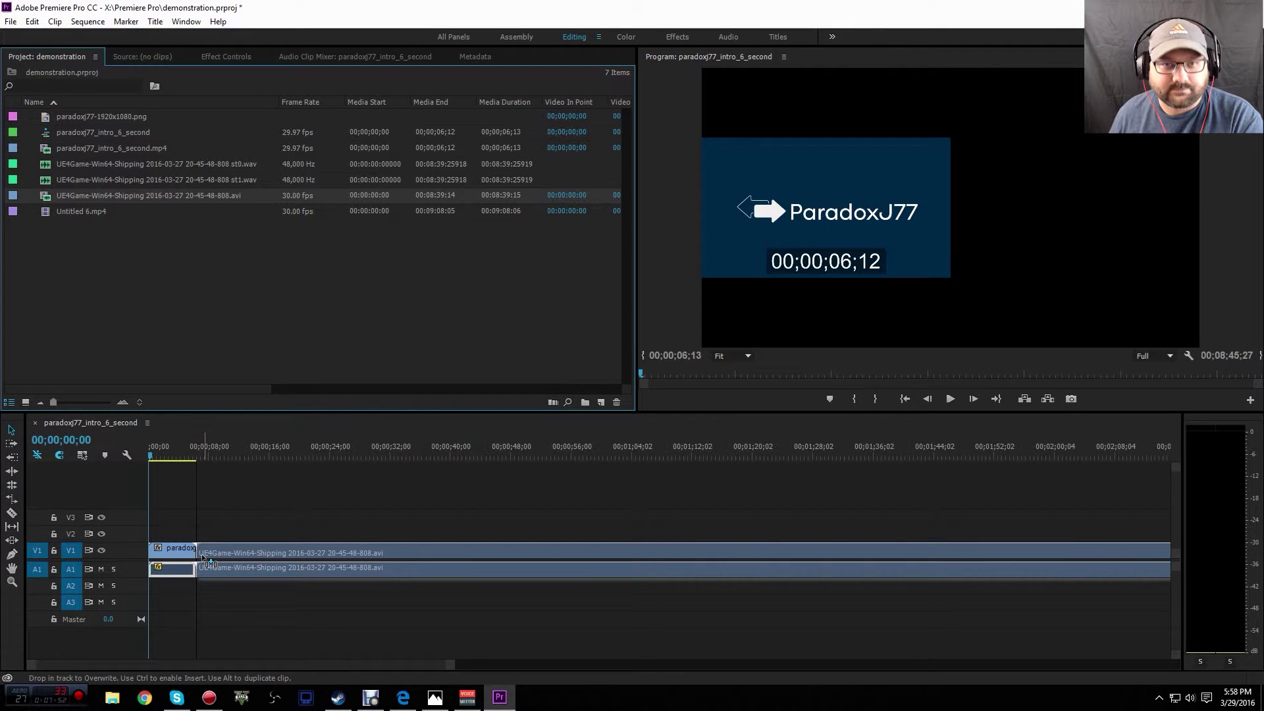
left_click_drag(203, 559, 204, 558)
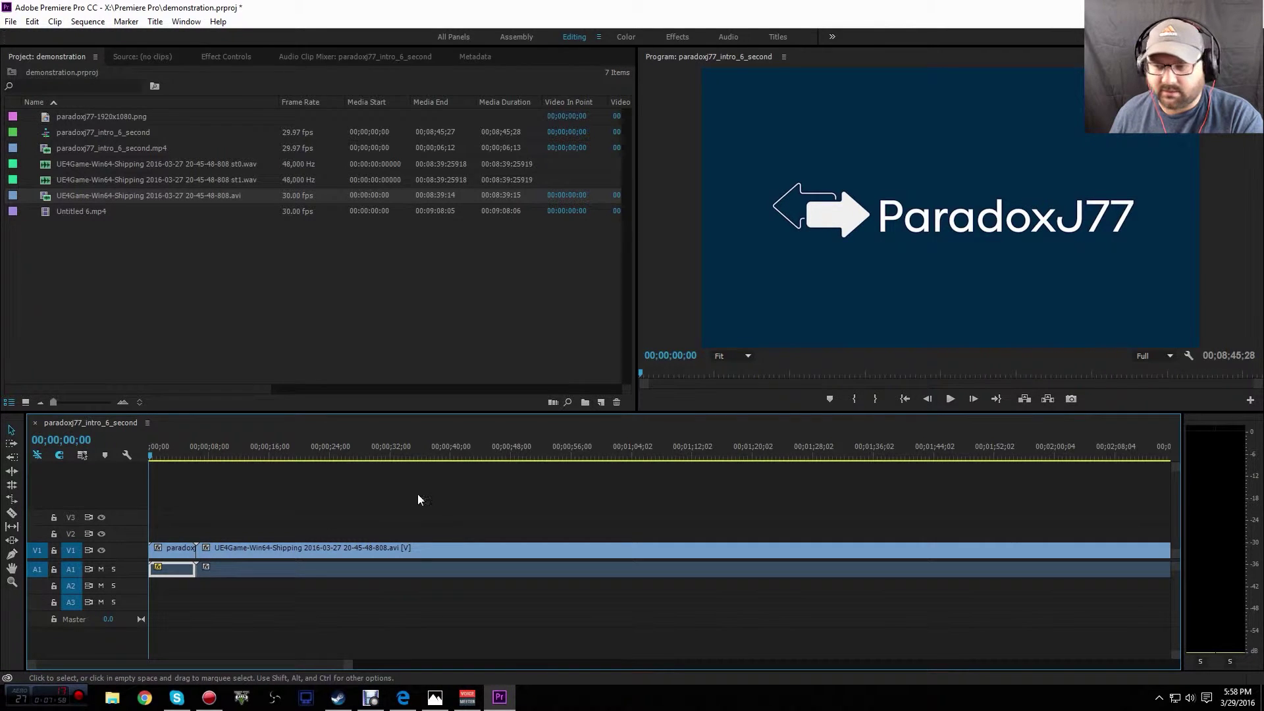
left_click(390, 571)
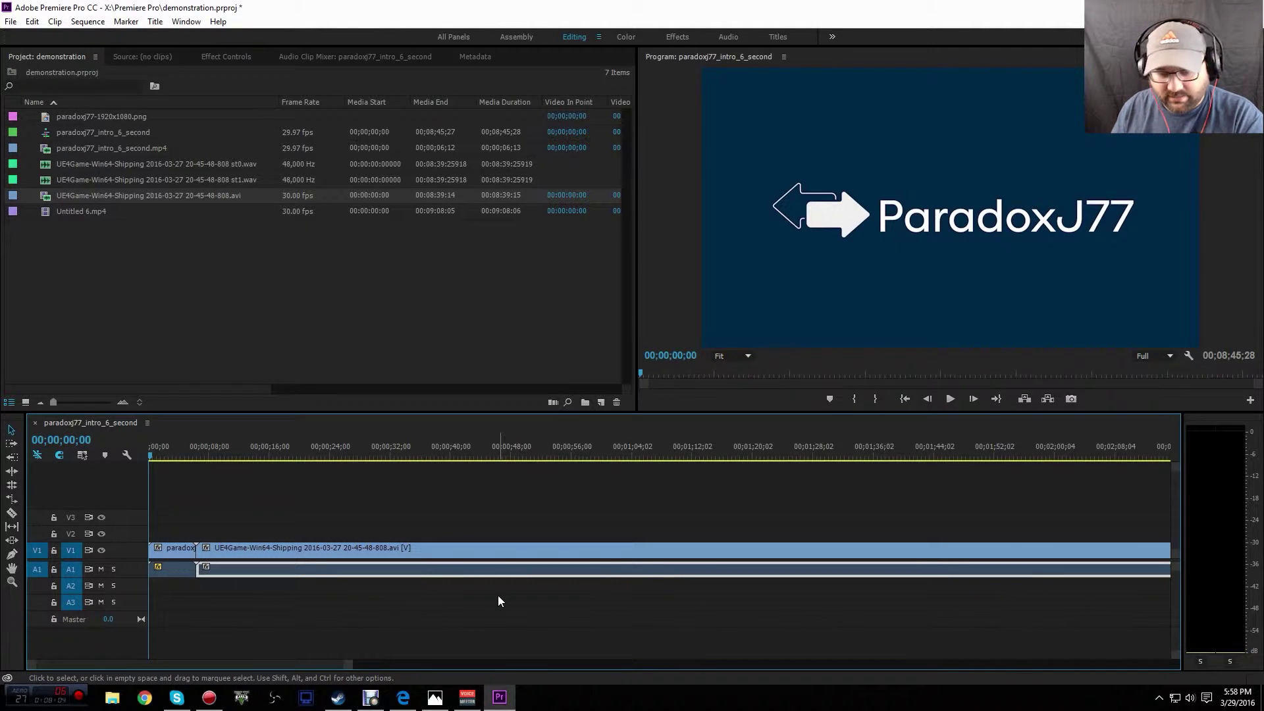
key("Delete")
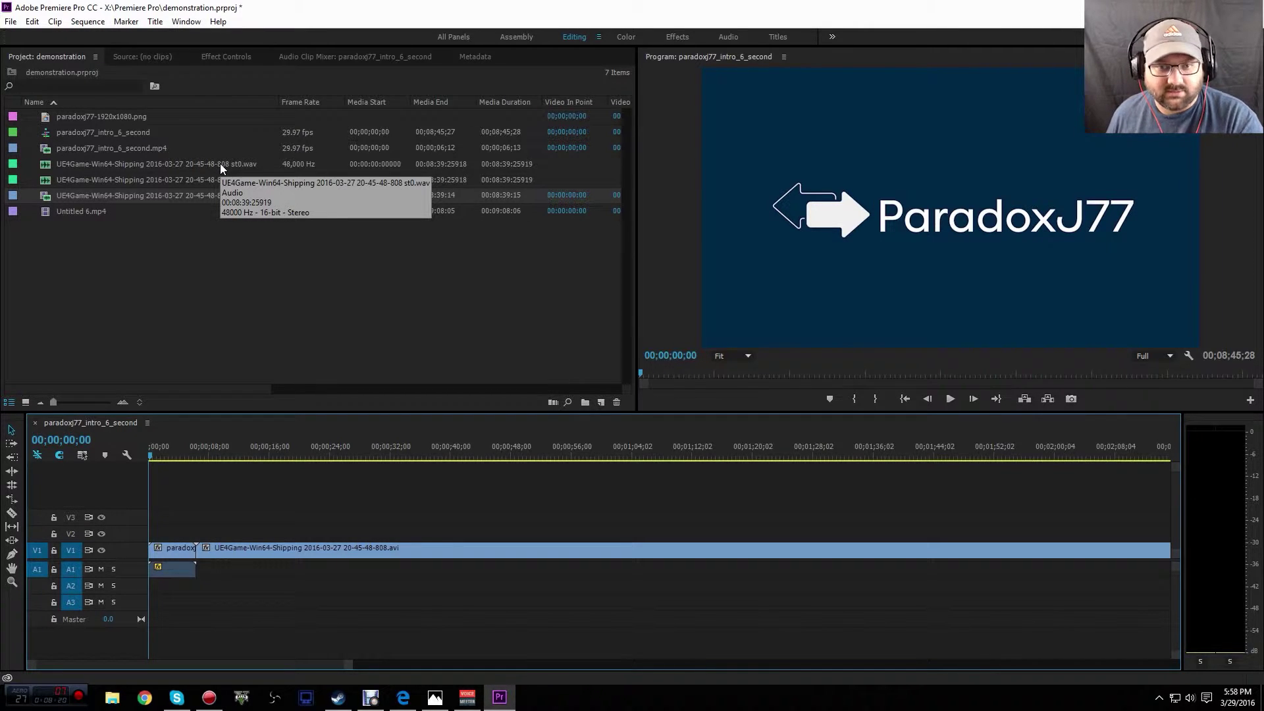
- Place the st0 WAV on A1 and the st1 WAV on A2, both starting directly after the intro under the gameplay video
left_click(201, 311)
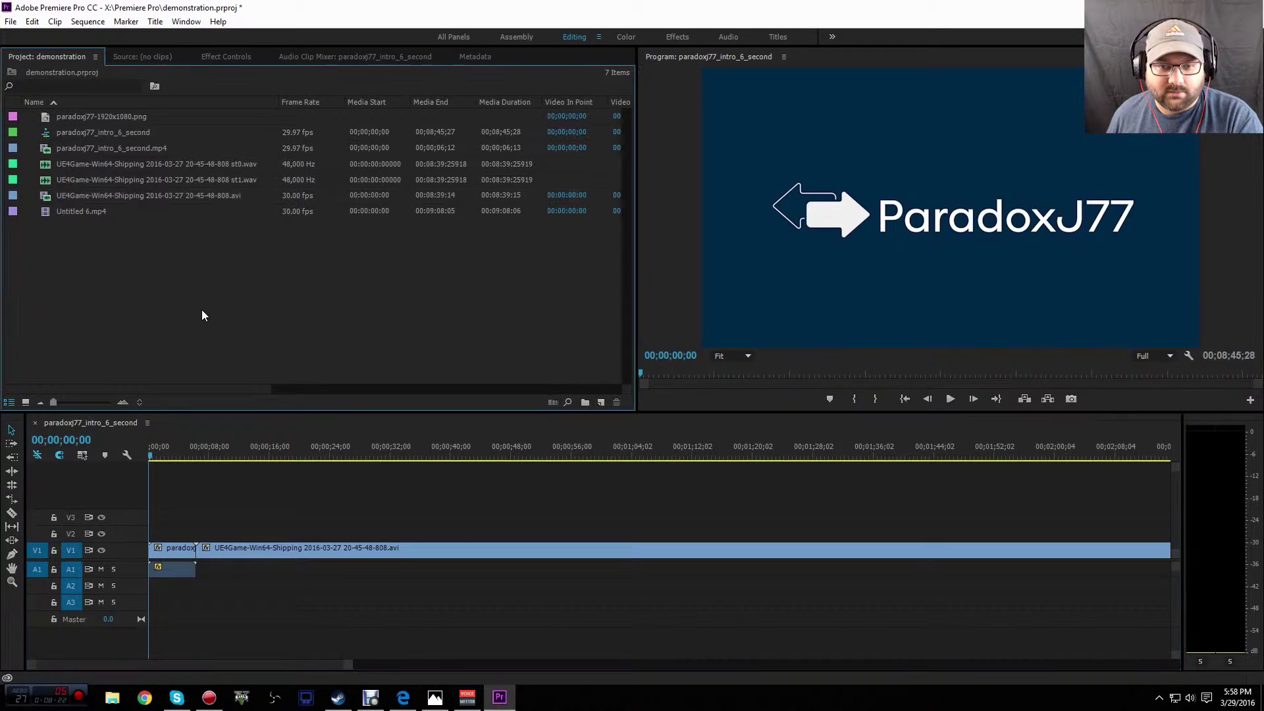
left_click(220, 162)
left_click_drag(196, 558, 200, 577)
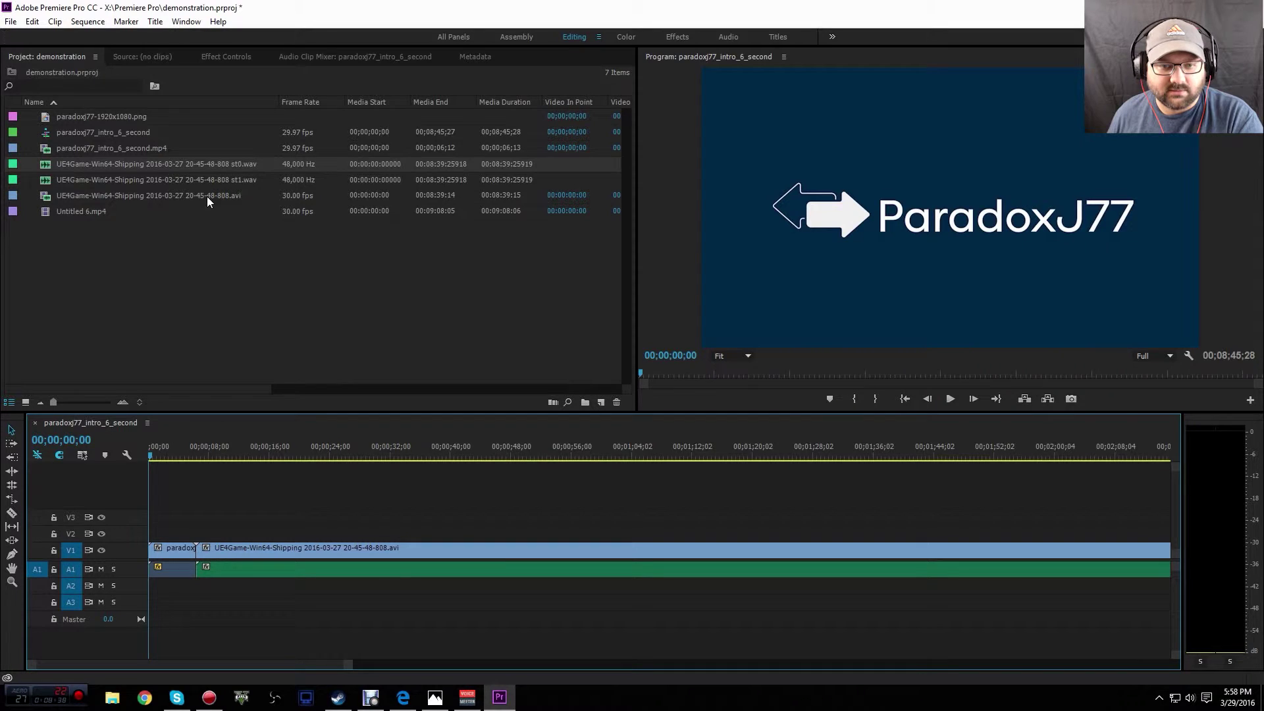
left_click_drag(199, 180, 204, 592)
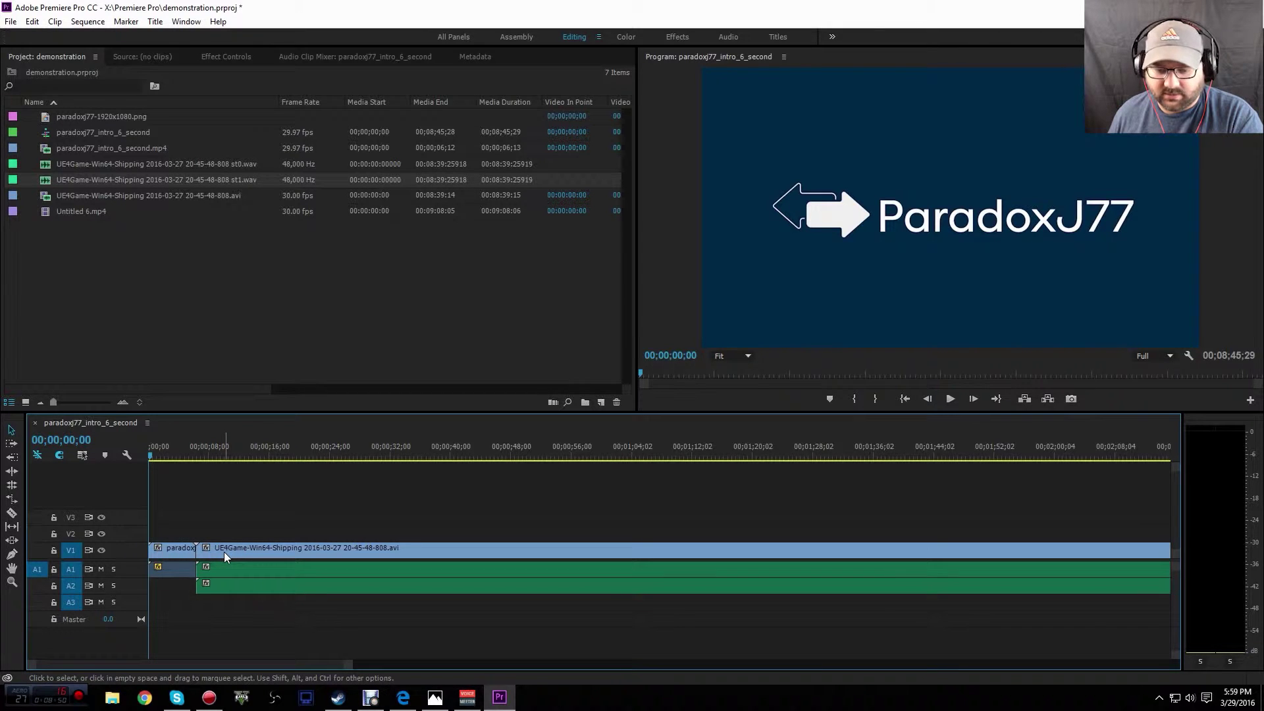
- Play the sequence from 00;00;05;25 across the intro-to-gameplay transition to check the audio, then move the playhead back to 00;00;08;14
left_click(168, 569)
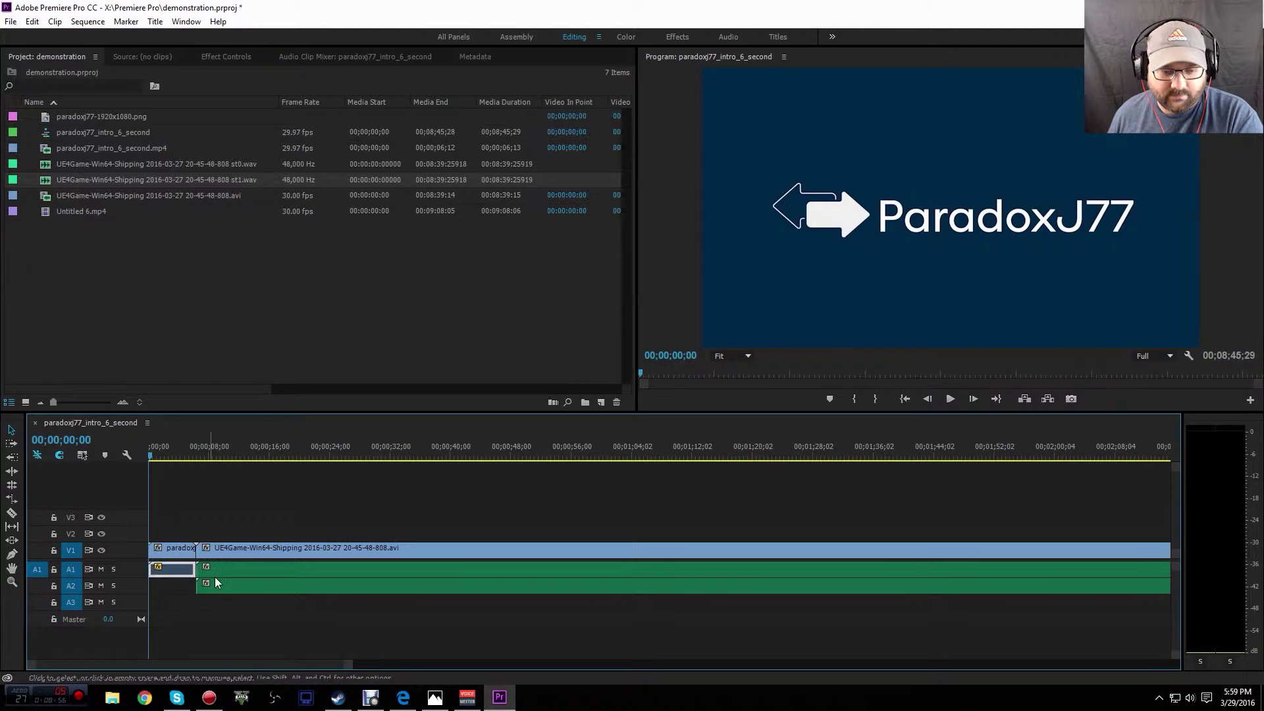
left_click(217, 571)
left_click(217, 587)
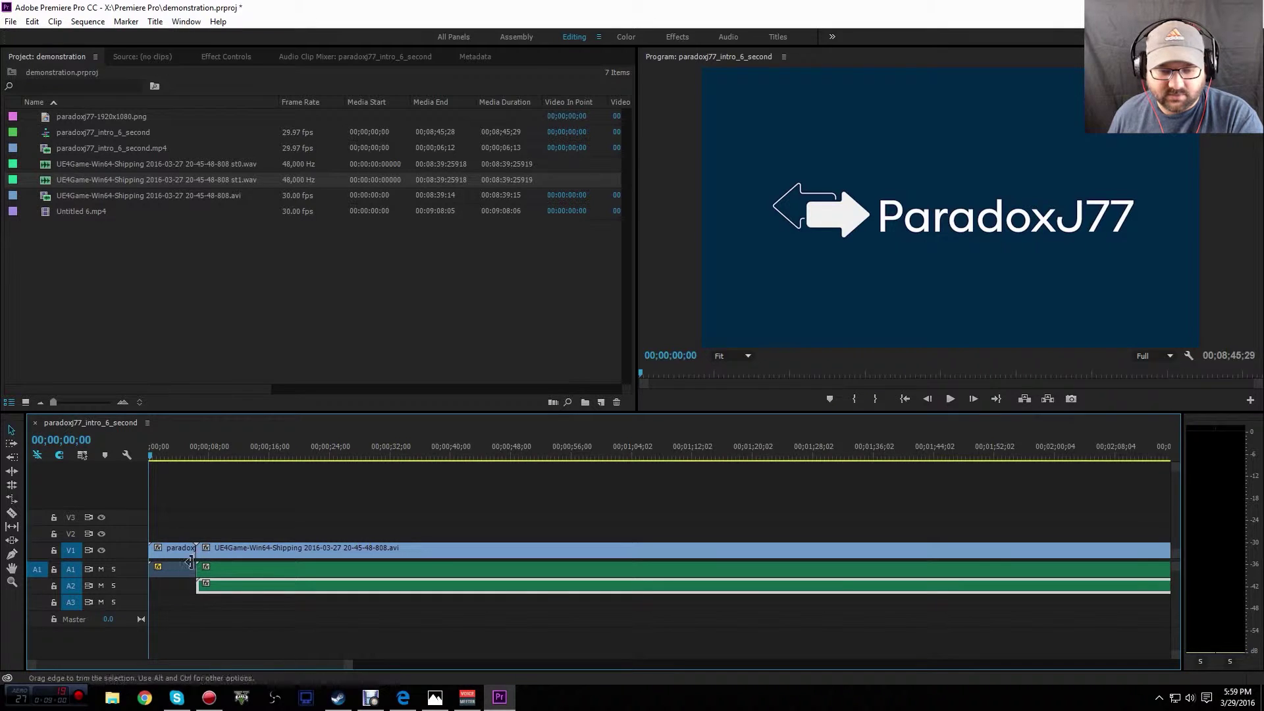
left_click(191, 455)
mouse_move(190, 458)
left_mouse_down()
mouse_move(225, 457)
mouse_move(192, 459)
left_mouse_up()
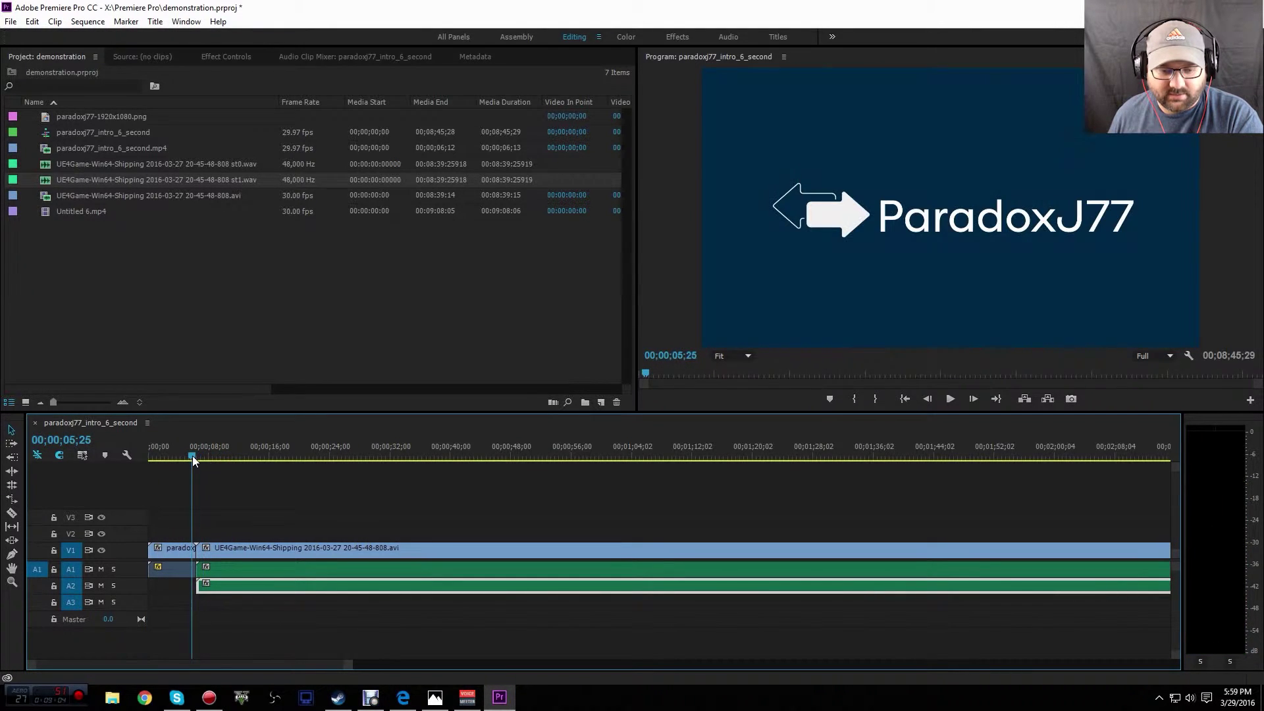
left_click(950, 399)
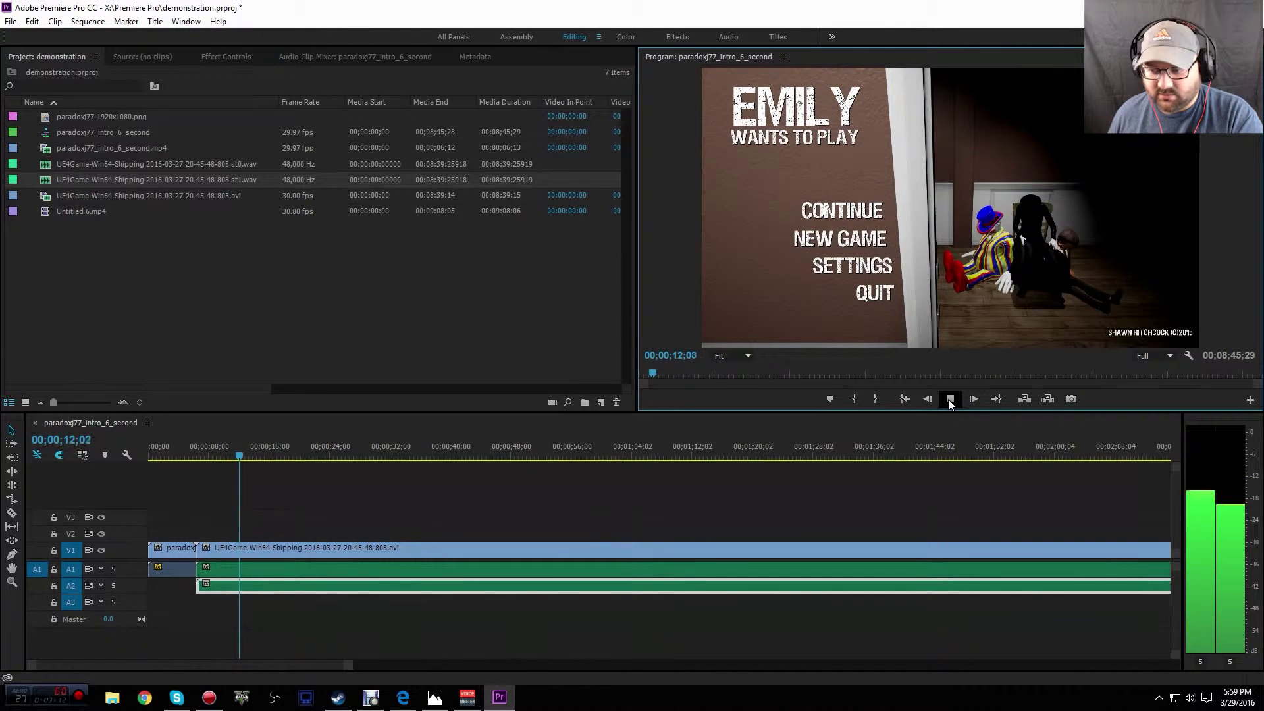
left_click(950, 399)
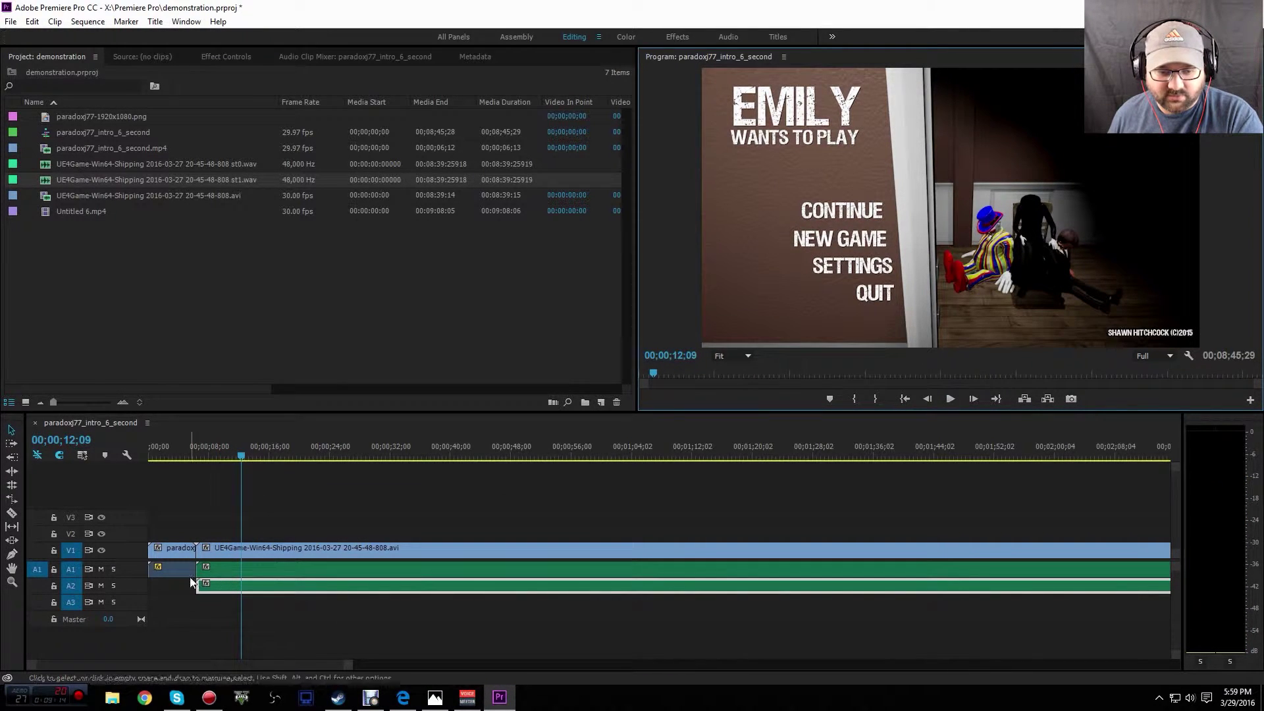
left_click_drag(229, 459, 212, 459)
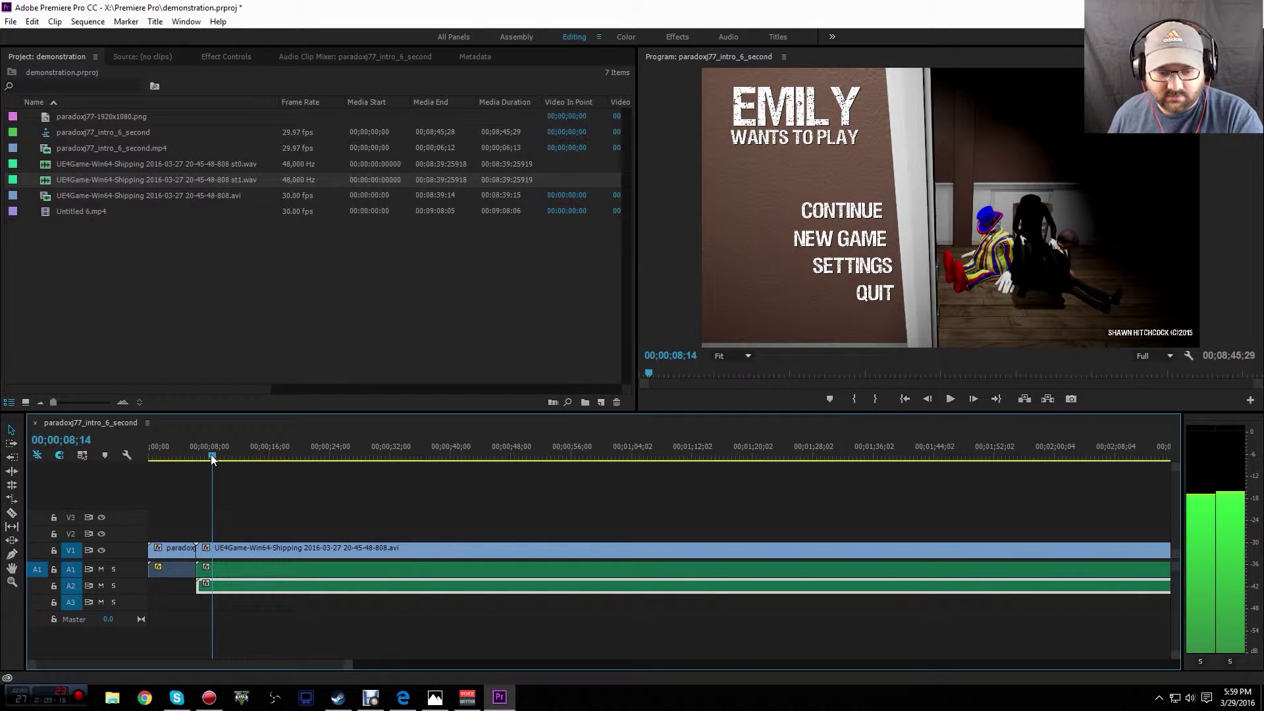
- Play the gameplay section, soloing A1 and A2 one at a time to compare them, then return the playhead to 00;00;06;13
left_click(950, 399)
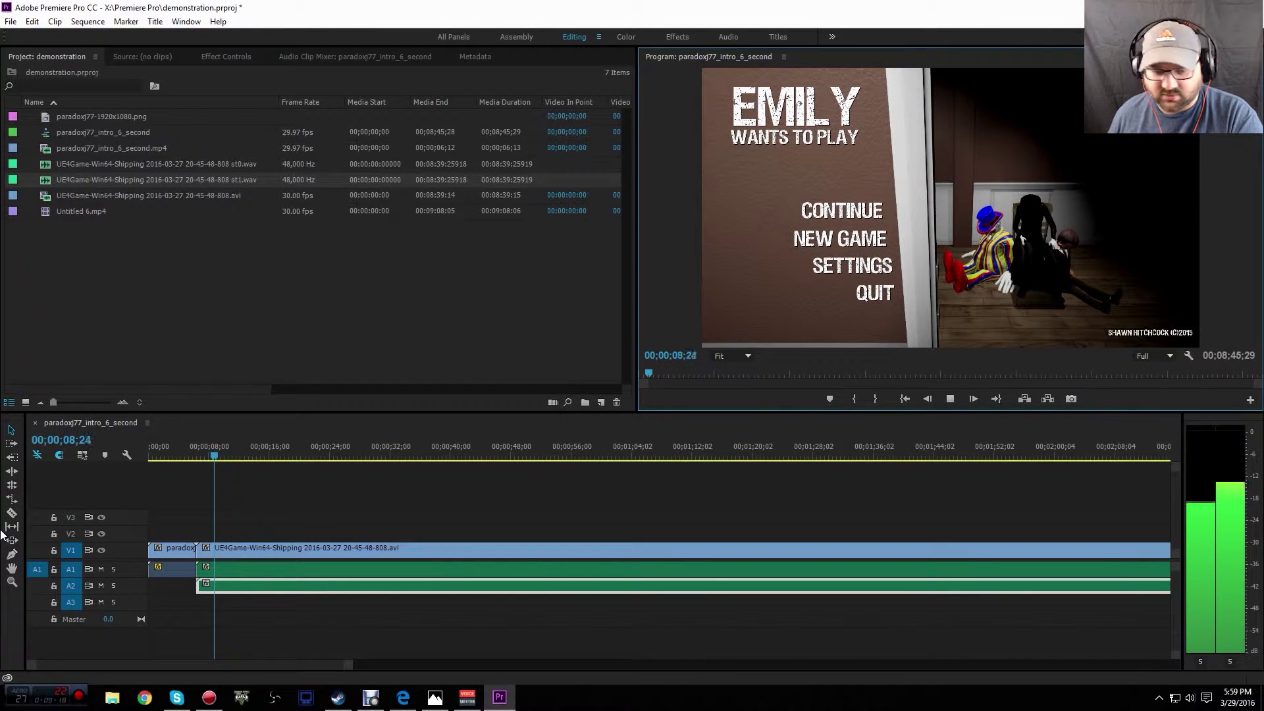
left_click(113, 571)
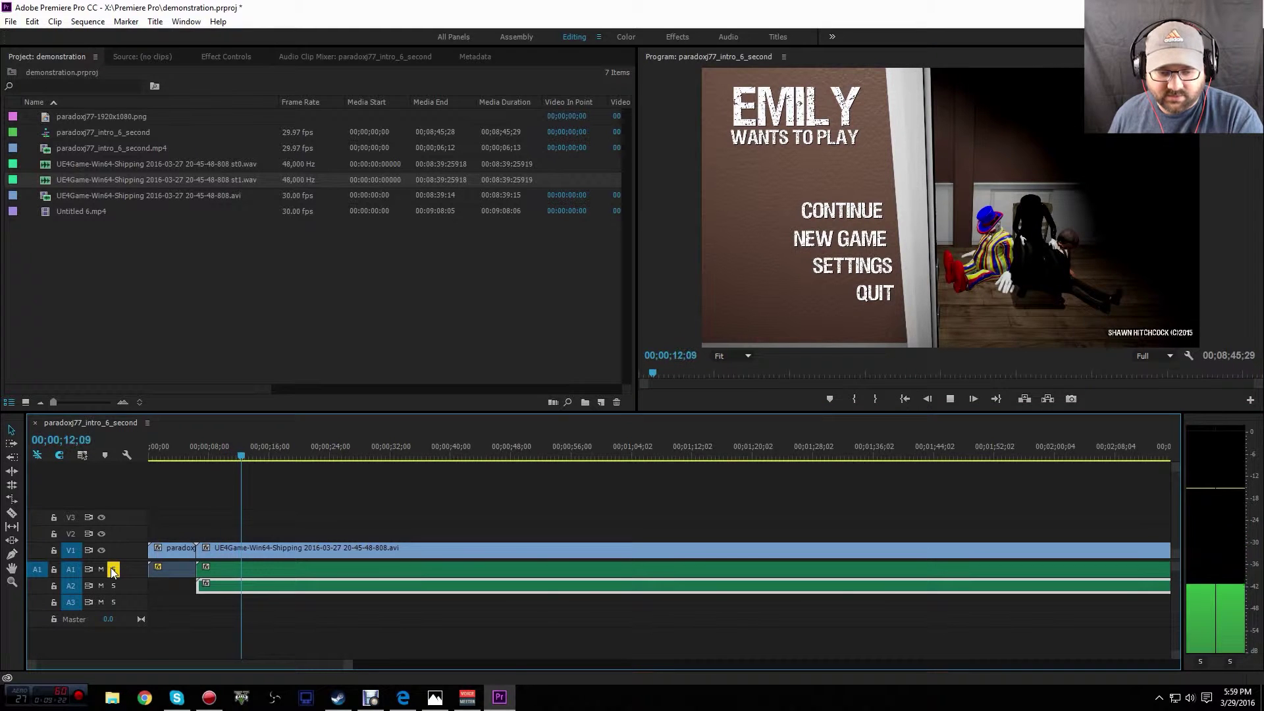
left_click(113, 571)
left_click(114, 586)
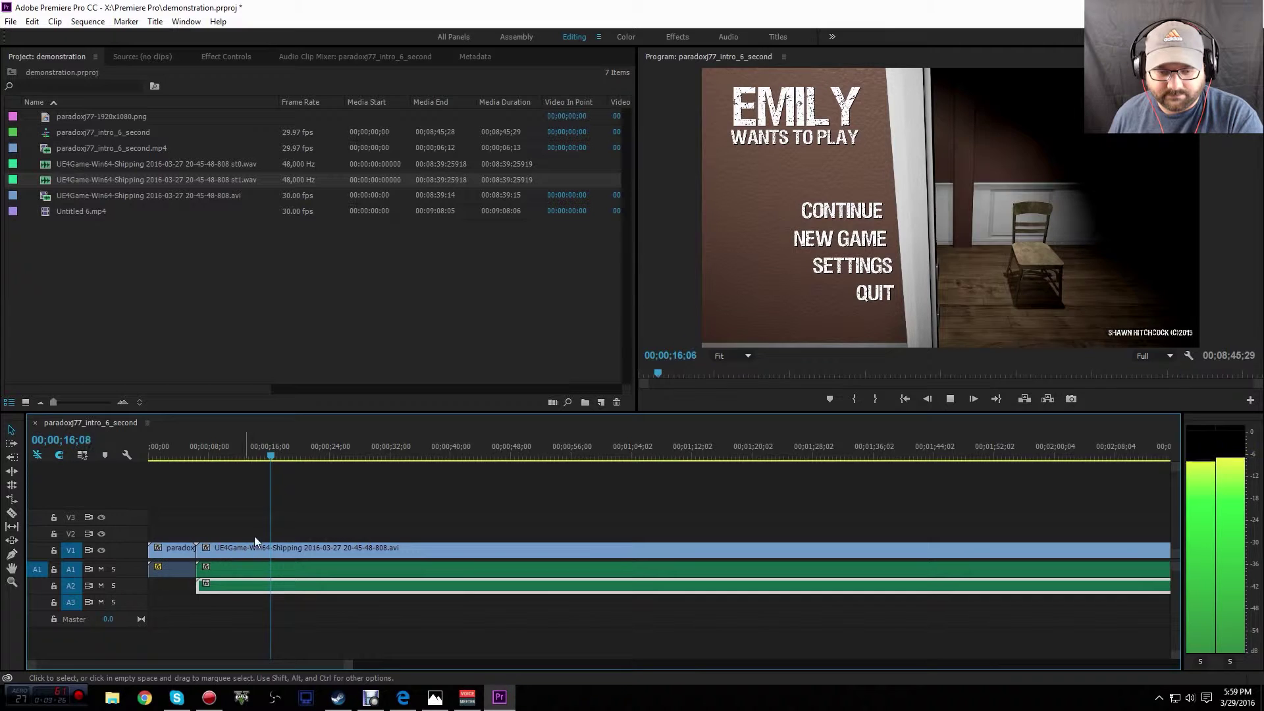
left_click(951, 399)
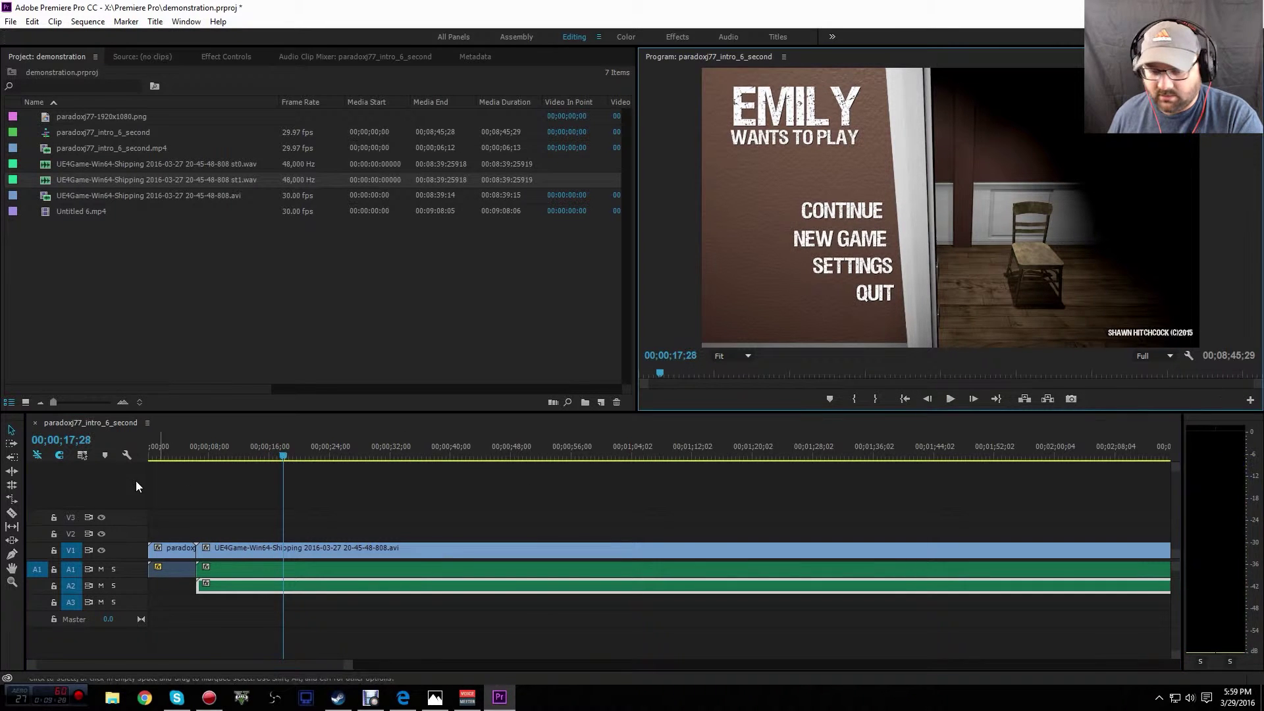
left_click_drag(285, 456, 203, 457)
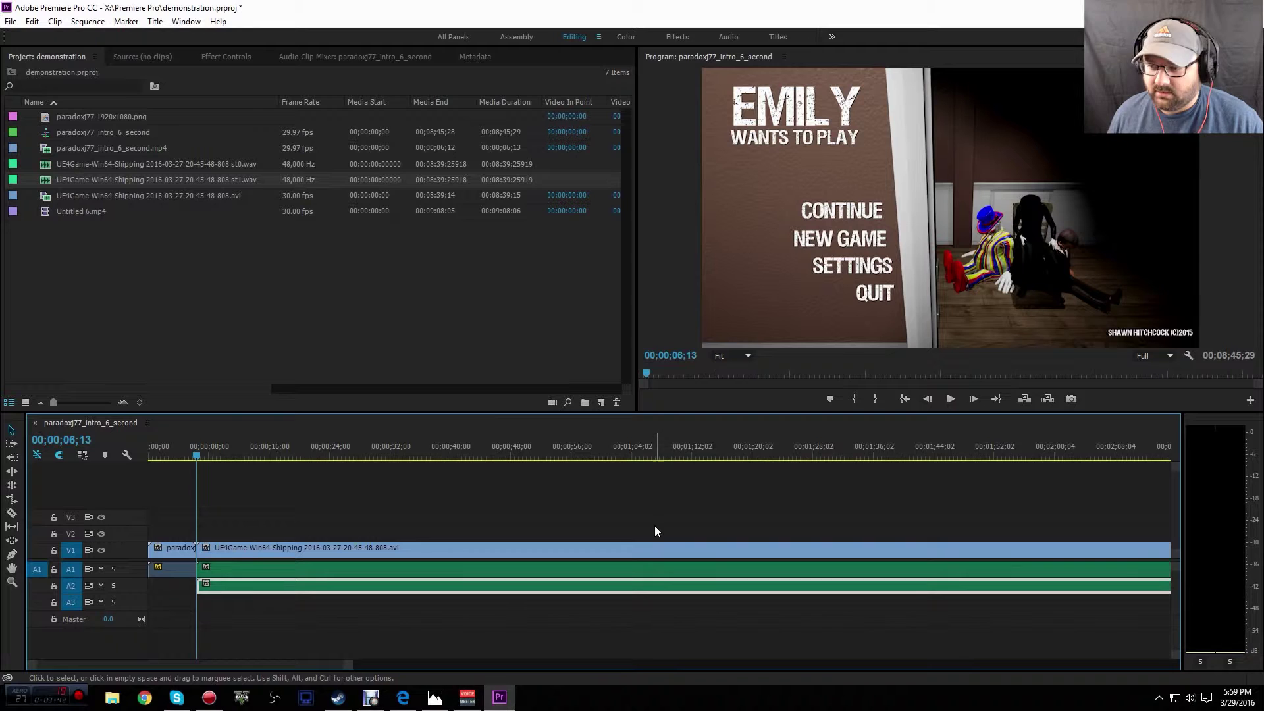
- Lower the volume level of the st1 WAV clip on A2 to -21.0 dB
left_click(220, 56)
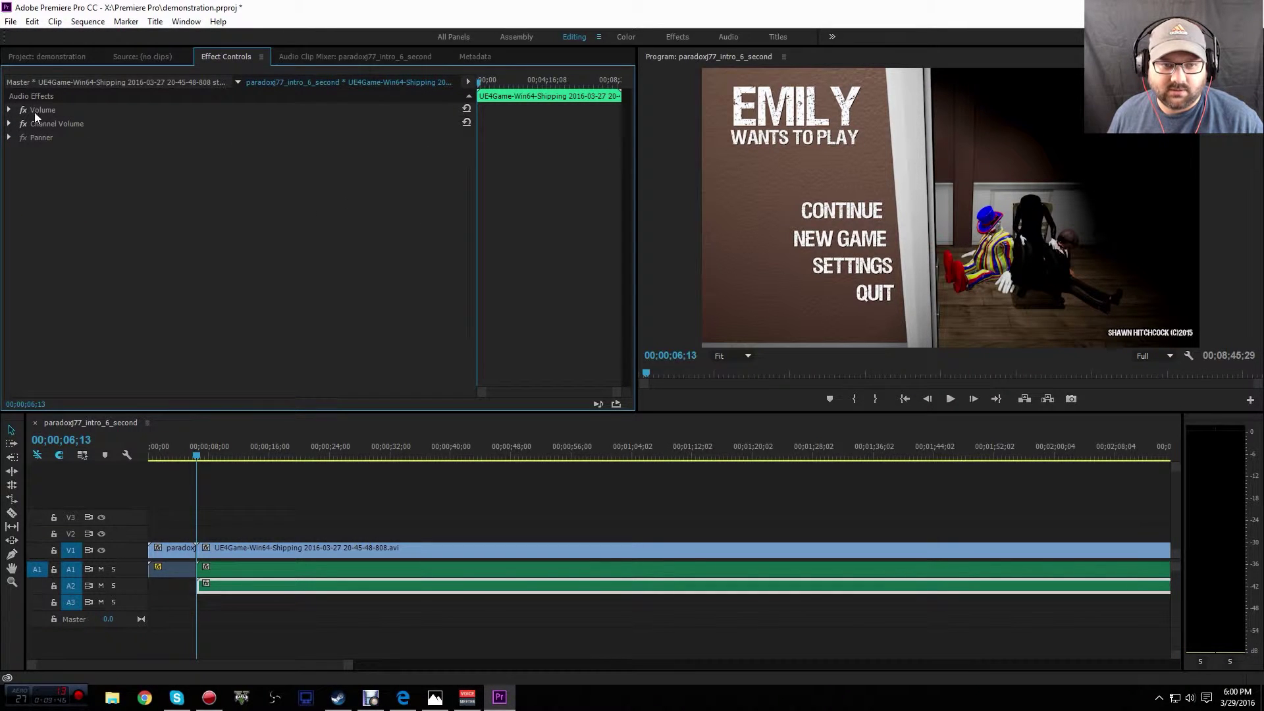
left_click(6, 107)
left_click(9, 110)
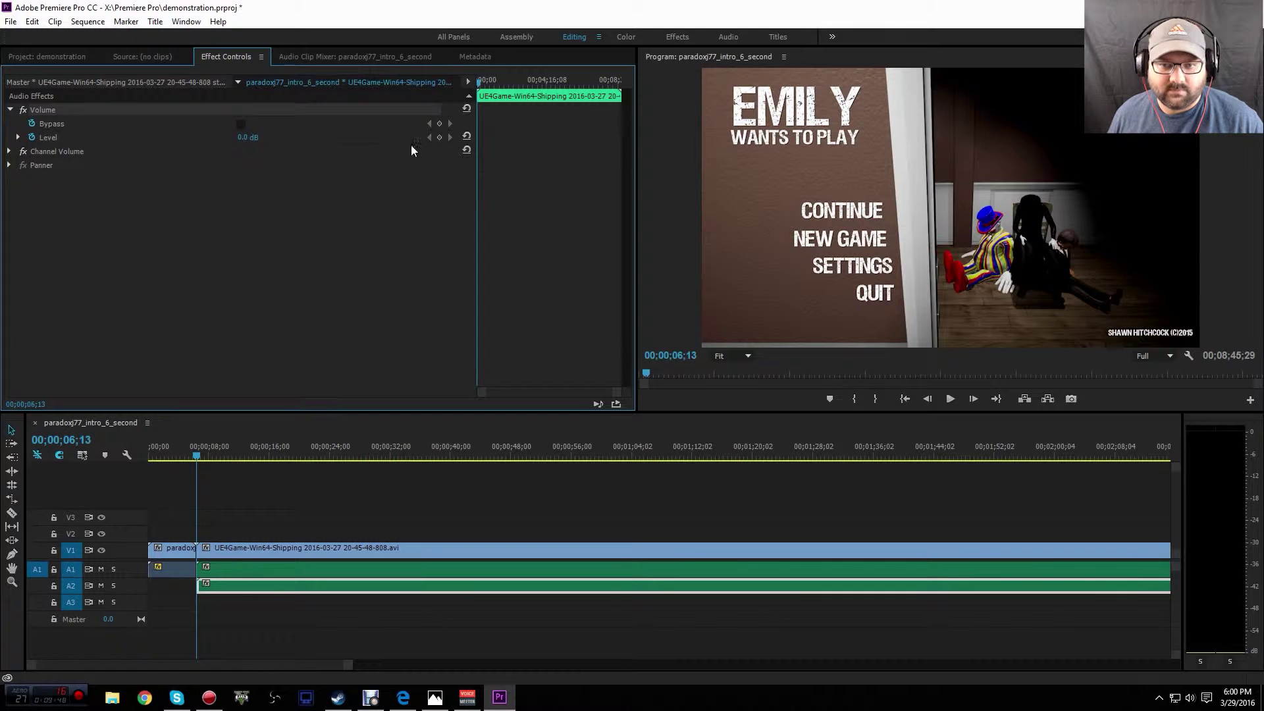
left_click_drag(243, 139, 197, 139)
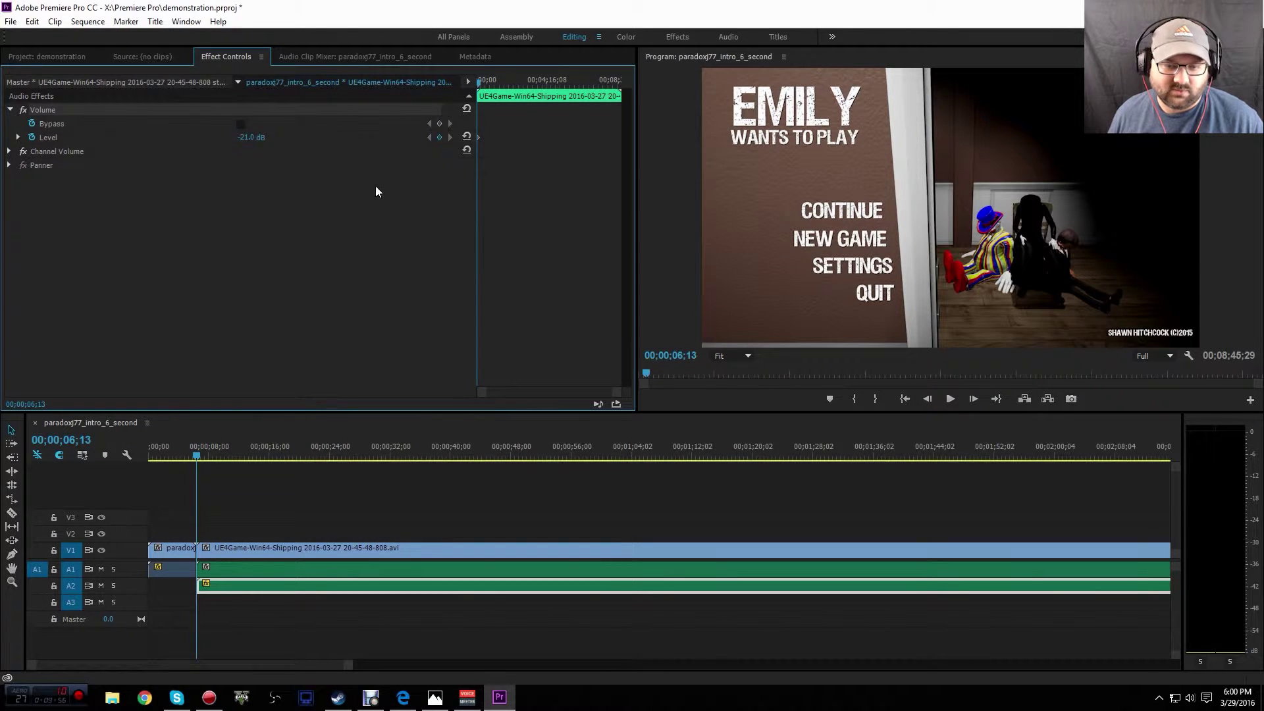
- Play the start of the gameplay to check the reduced A2 volume, then move the playhead back to 00;00;06;13
left_click(950, 400)
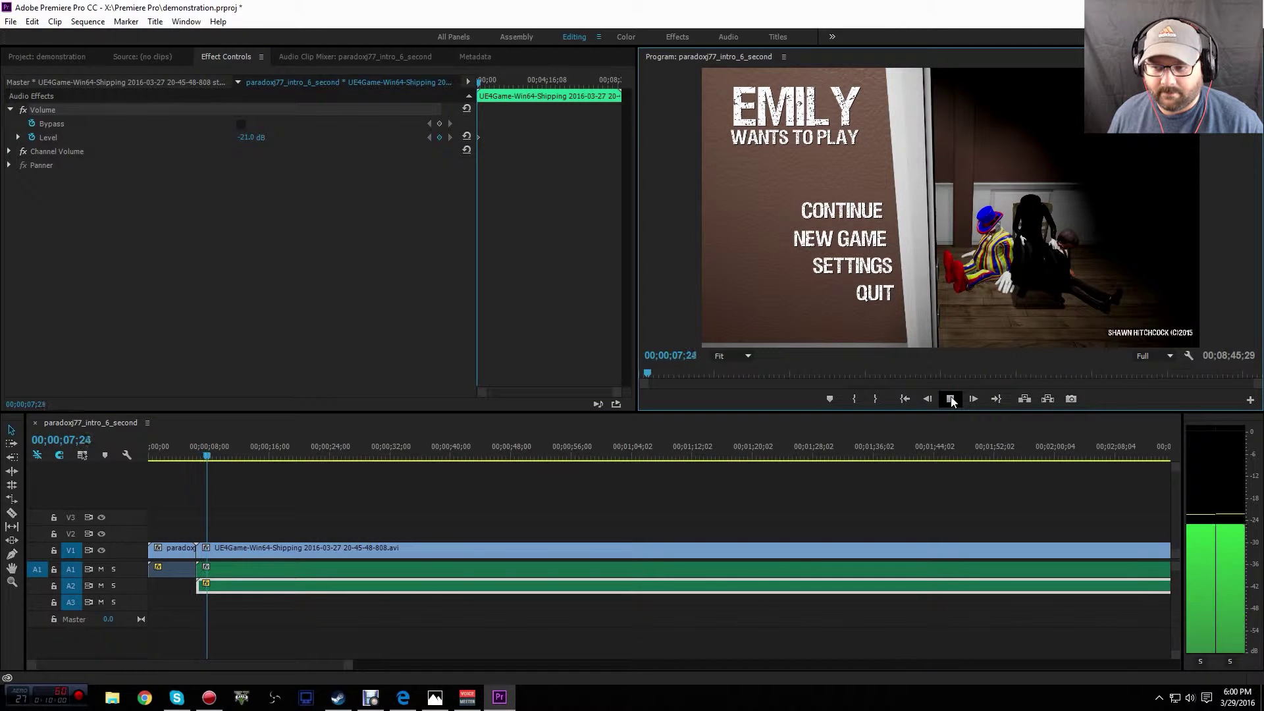
left_click(950, 400)
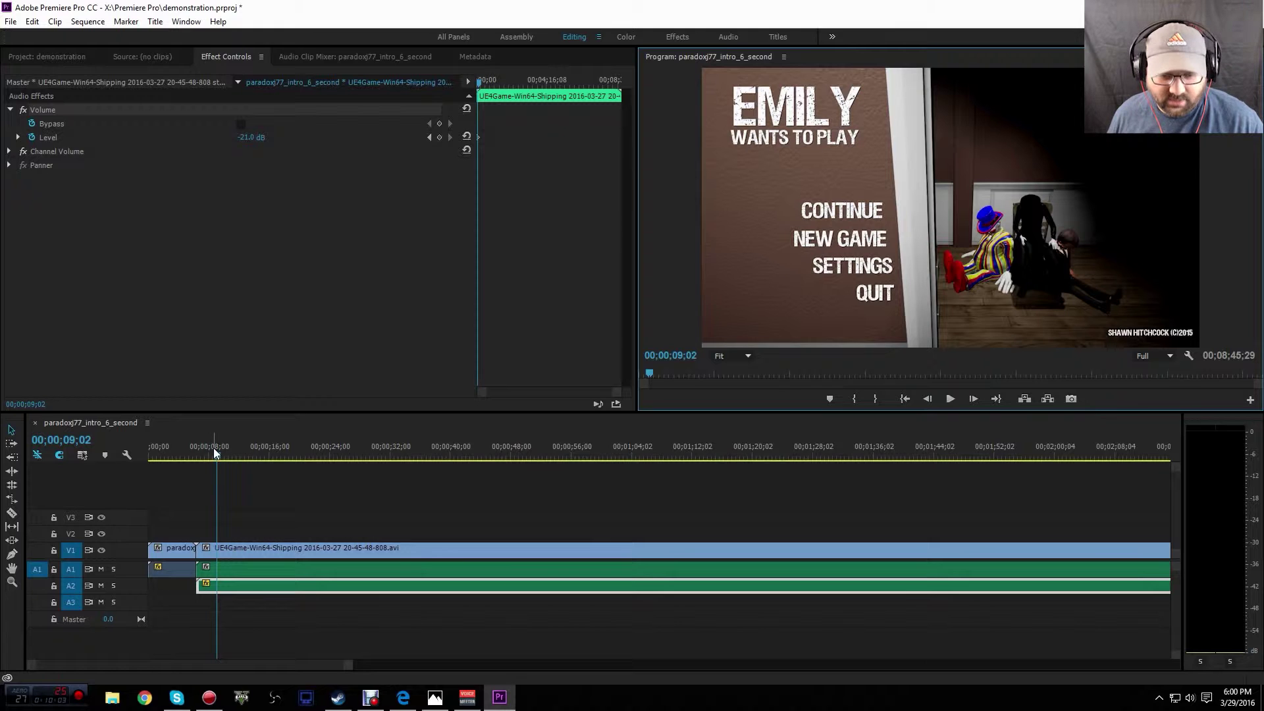
left_click_drag(216, 457, 200, 455)
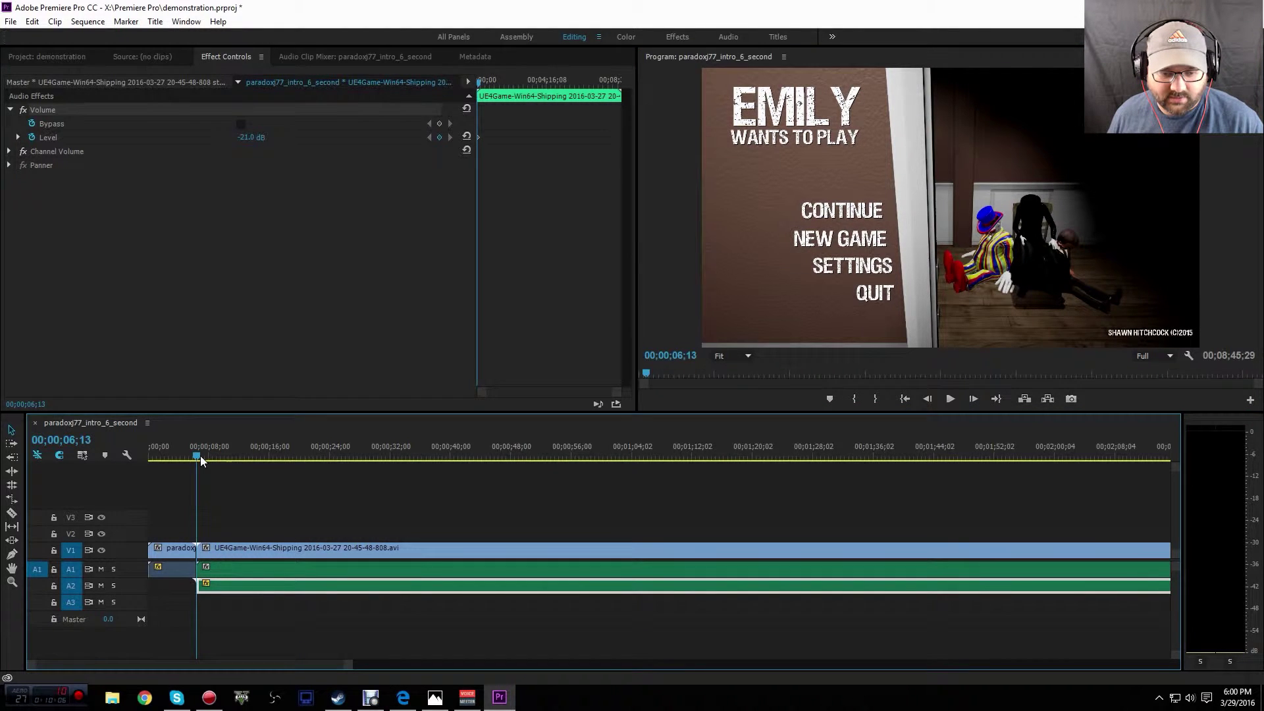
- Raise the volume level of the st0 WAV clip on A1 to 6.0 dB
left_click(231, 568)
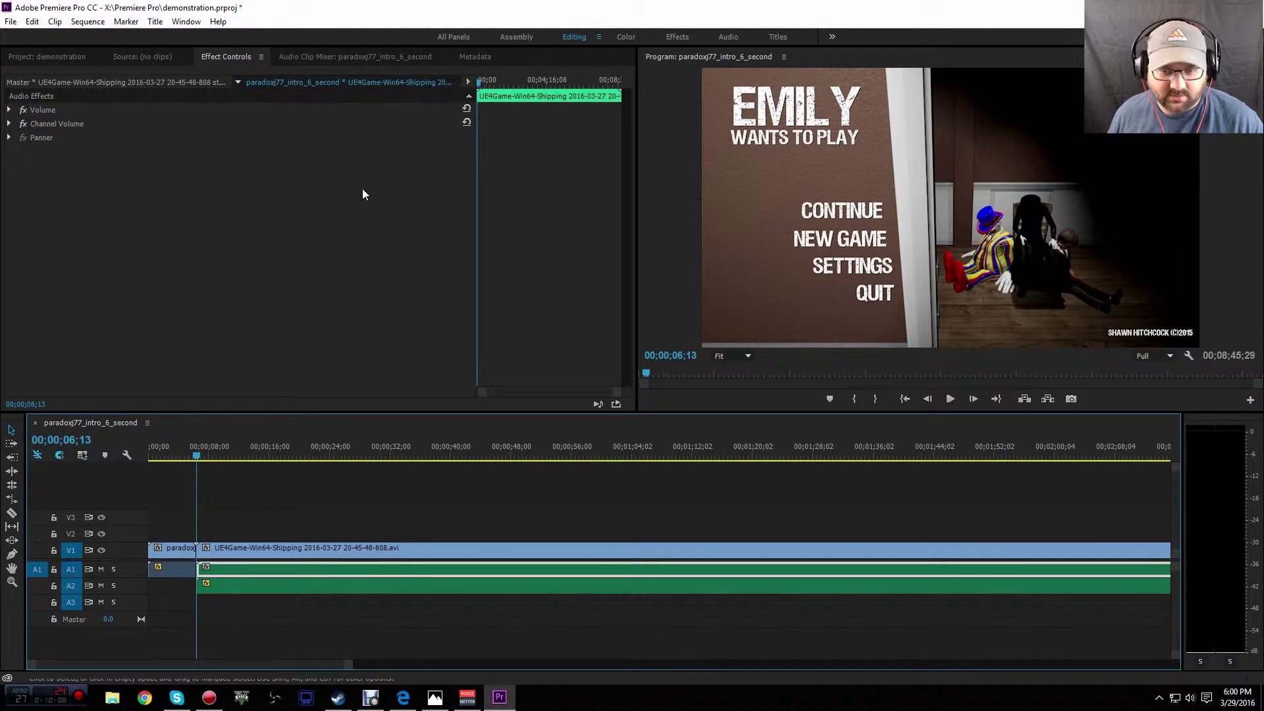
left_click(128, 57)
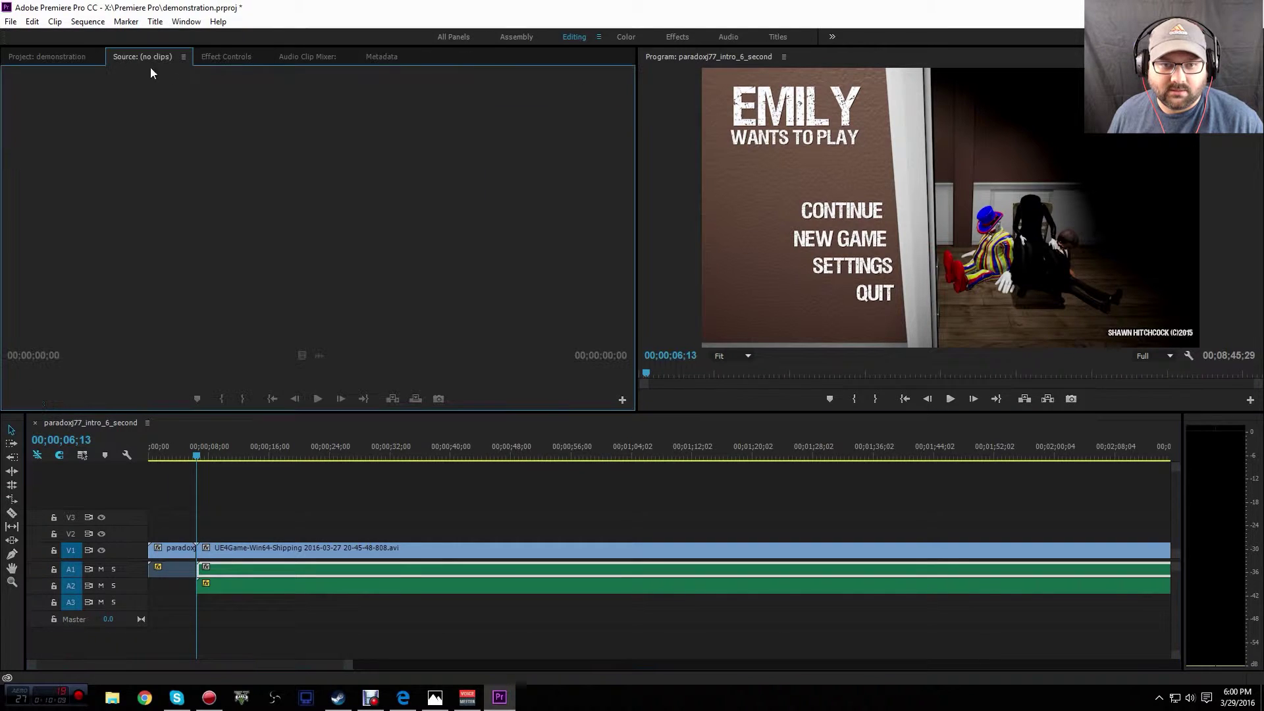
left_click(217, 58)
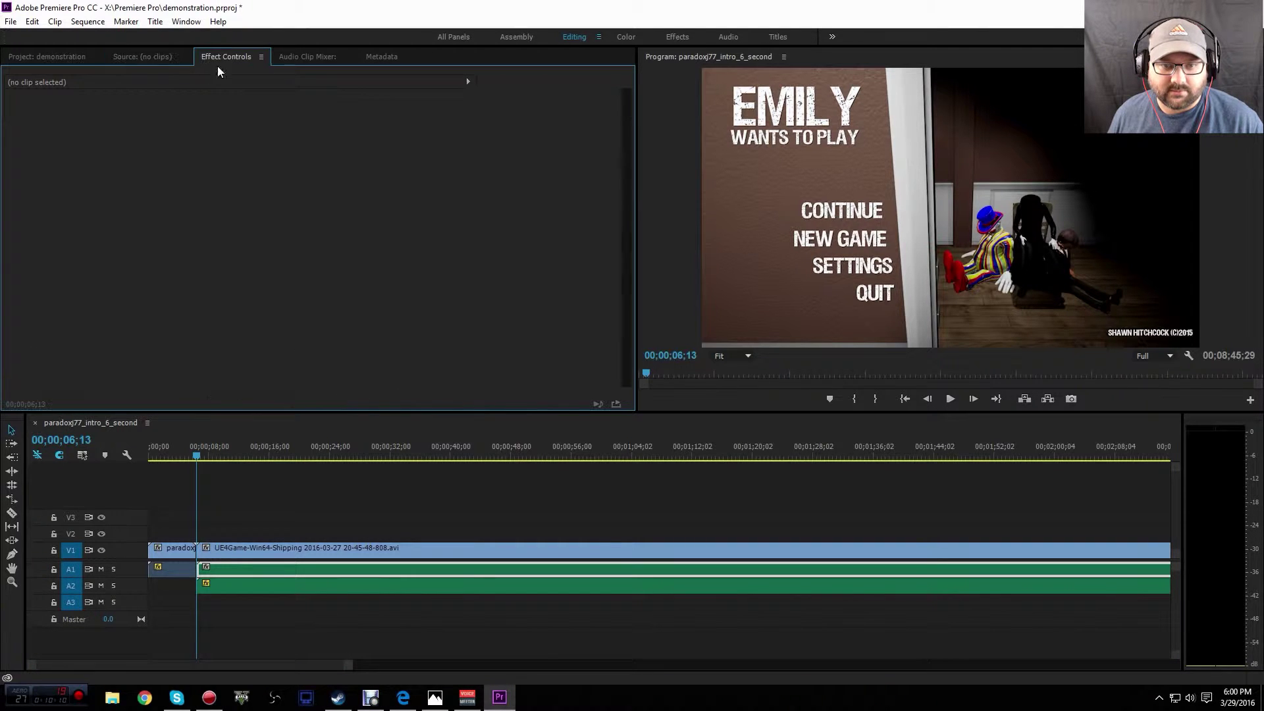
left_click(217, 570)
left_click(9, 110)
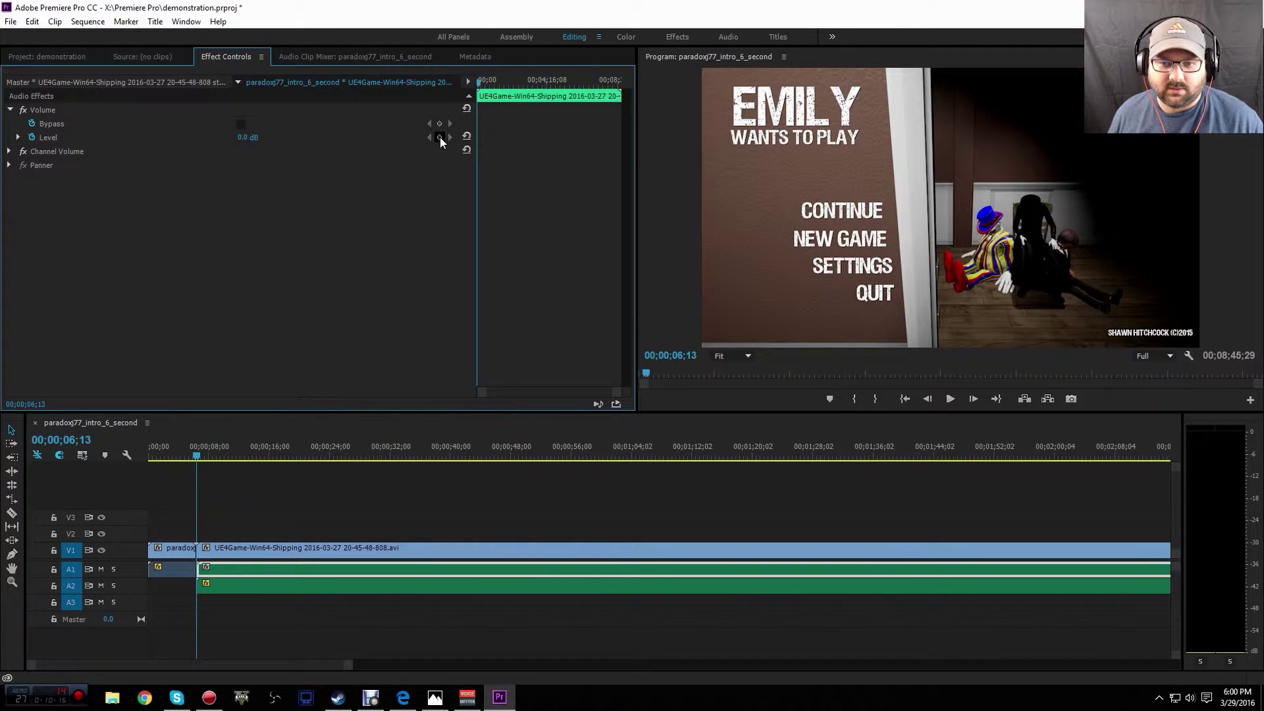
left_click_drag(245, 137, 264, 137)
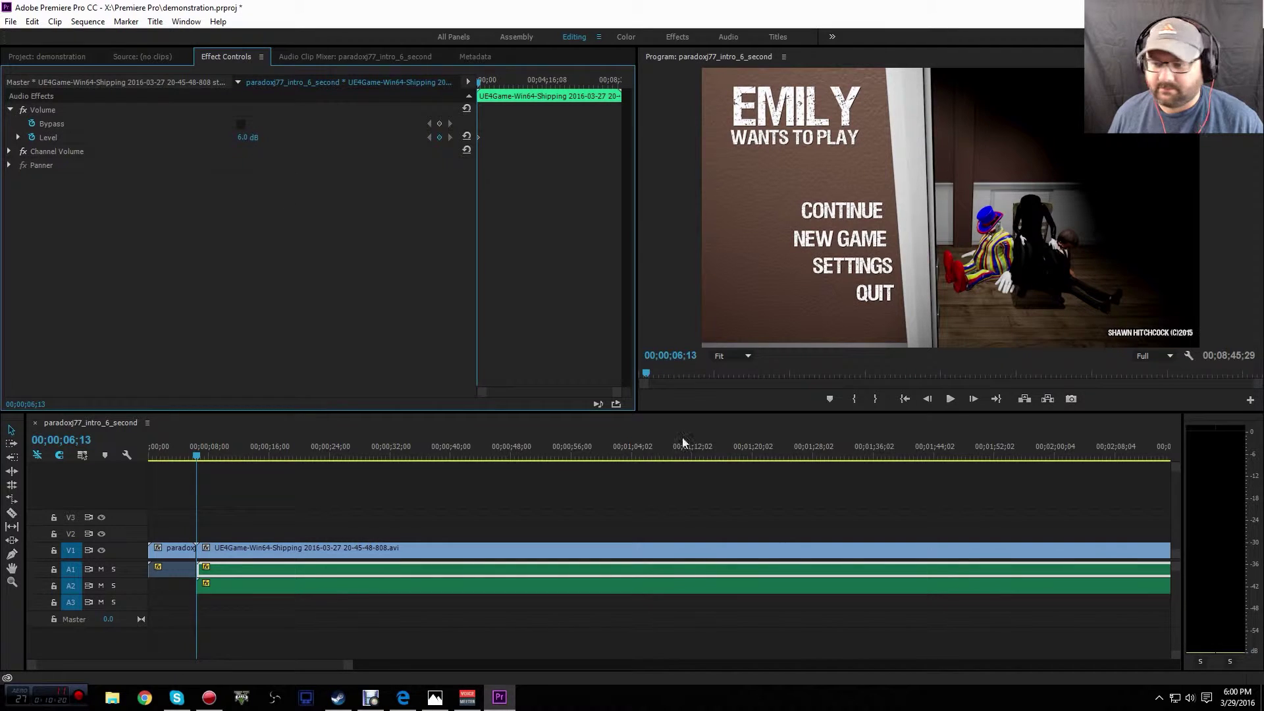
- Play the start of the gameplay to check the balance of both audio tracks, then move the playhead to 00;01;24;00
left_click(951, 400)
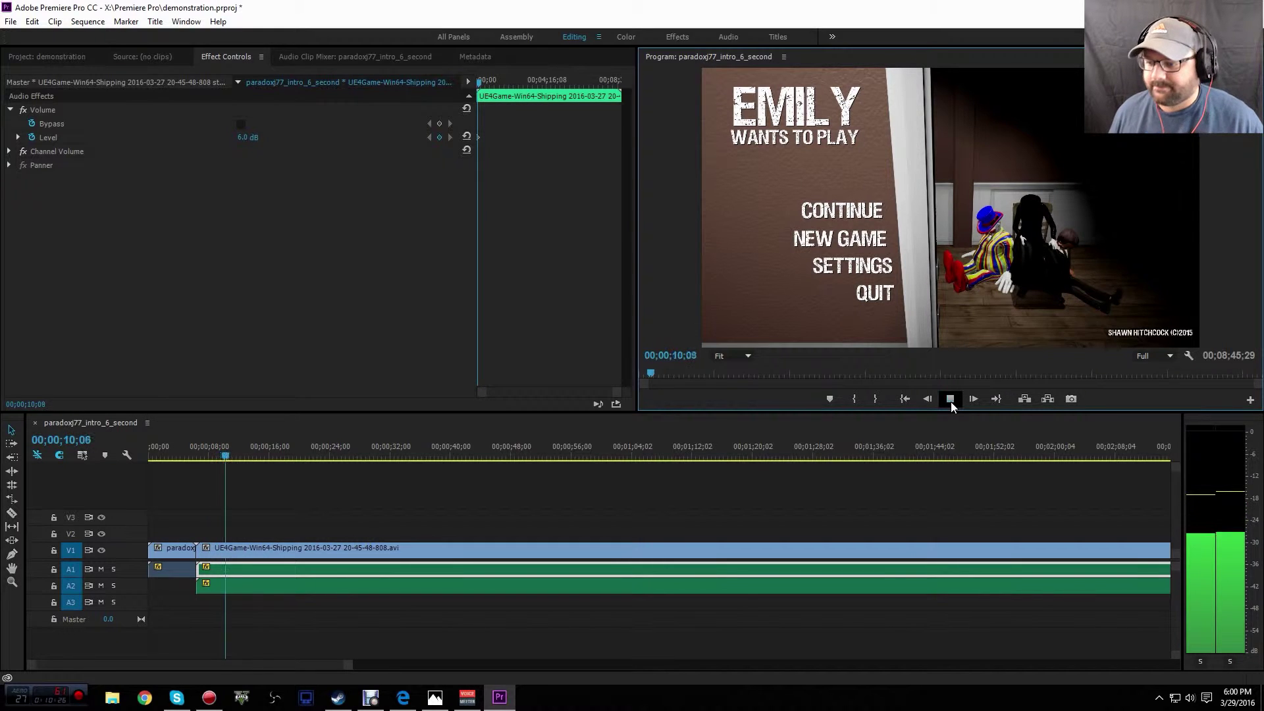
left_click(950, 400)
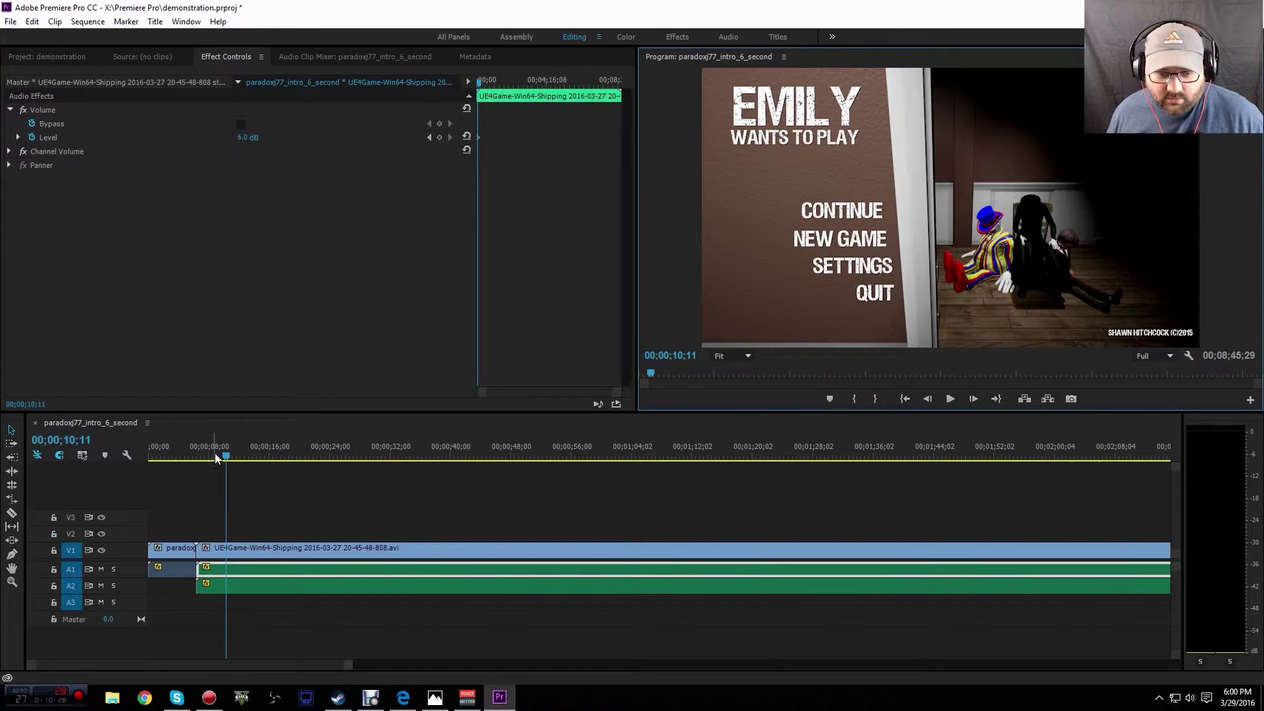
left_click_drag(229, 459, 860, 508)
left_click(780, 500)
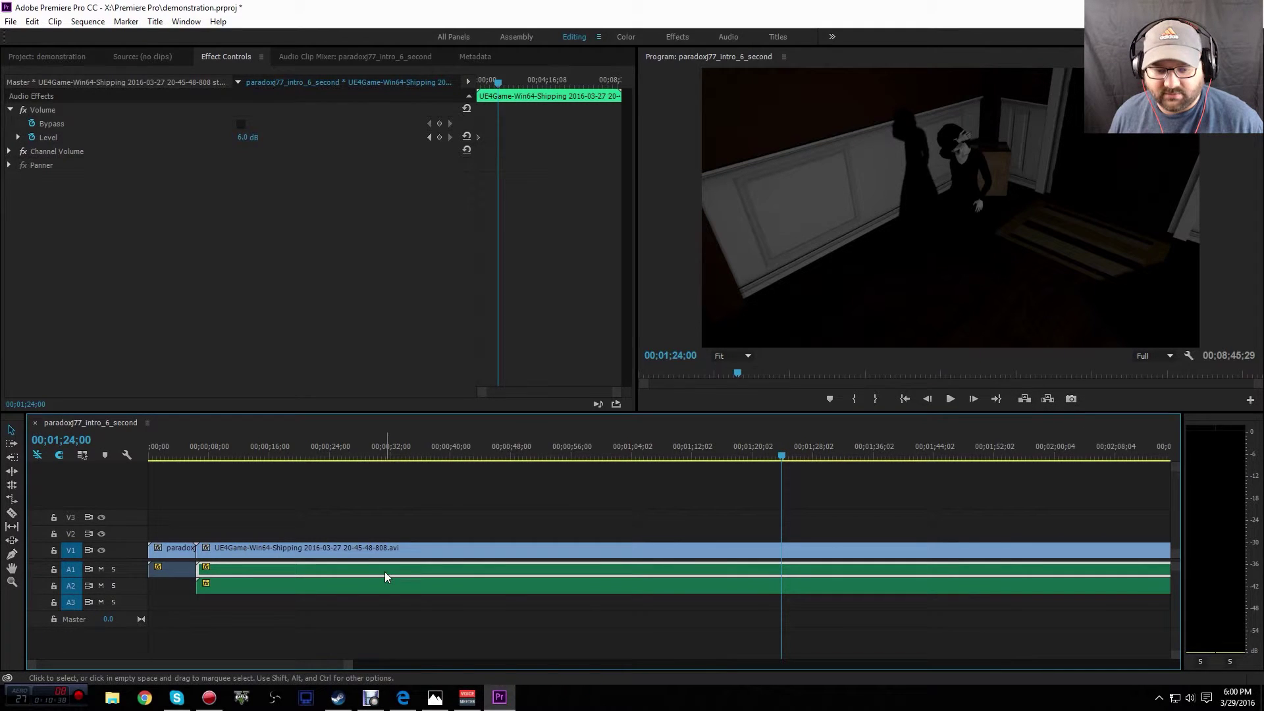
- Play the last seconds of the gameplay from 00;08;40;09 and again from 00;08;38;11, stopping at 00;08;43;01 as the cut point
left_click_drag(295, 661, 676, 686)
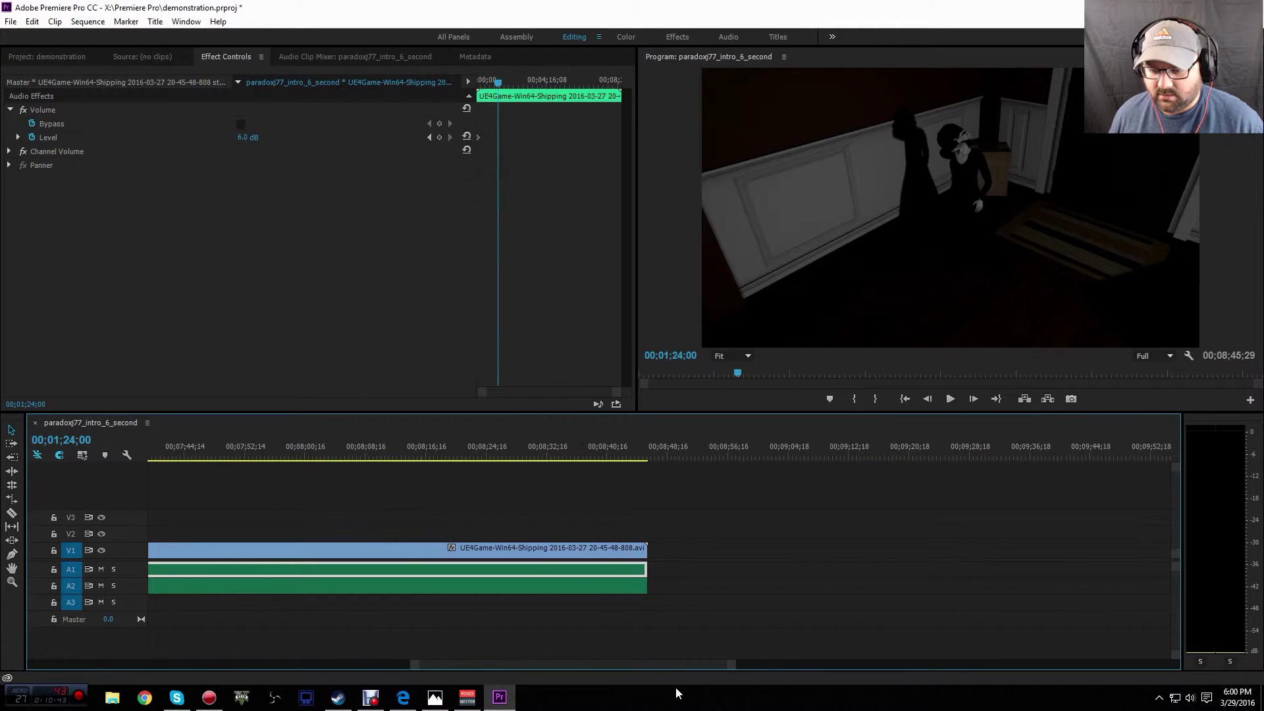
left_click(607, 453)
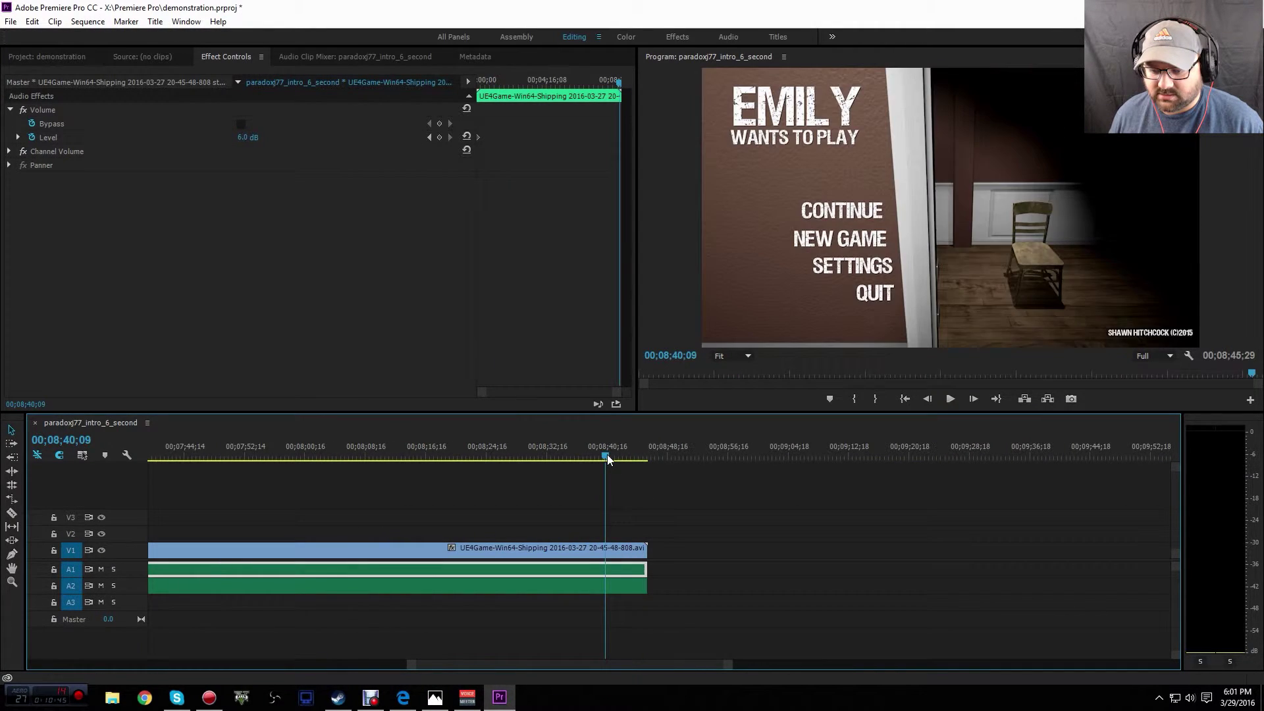
left_click(949, 399)
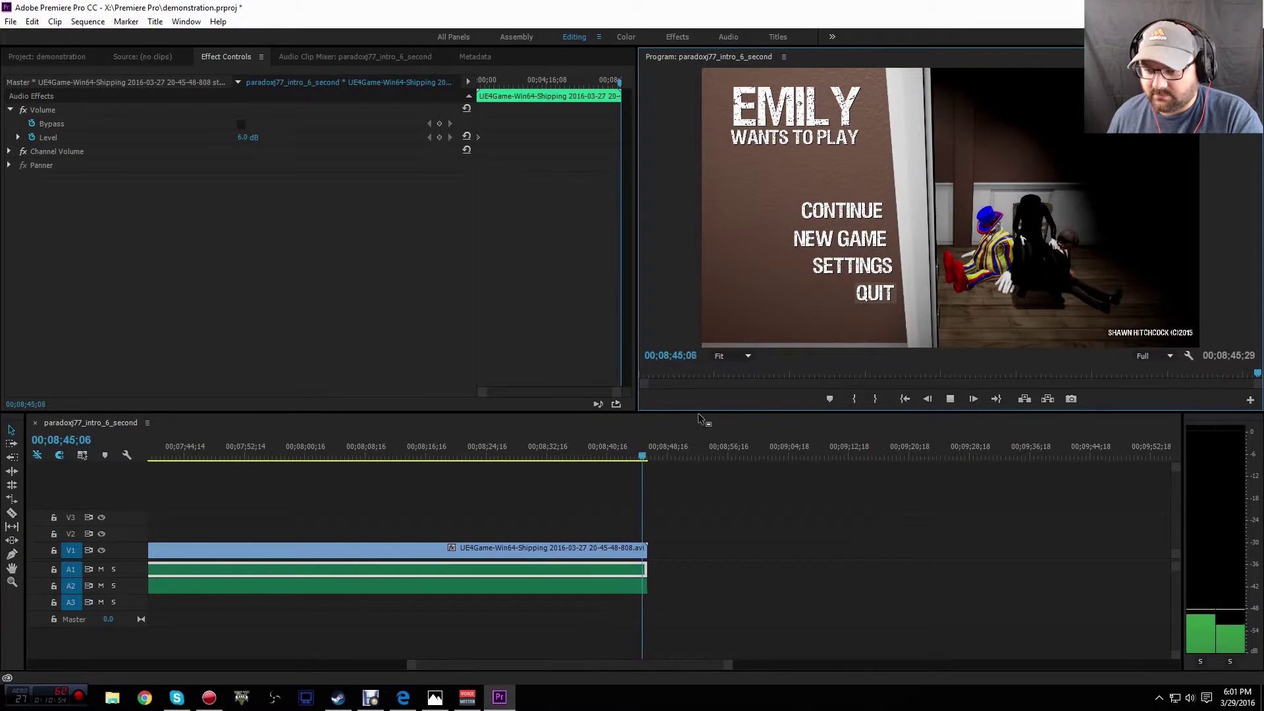
left_click(593, 454)
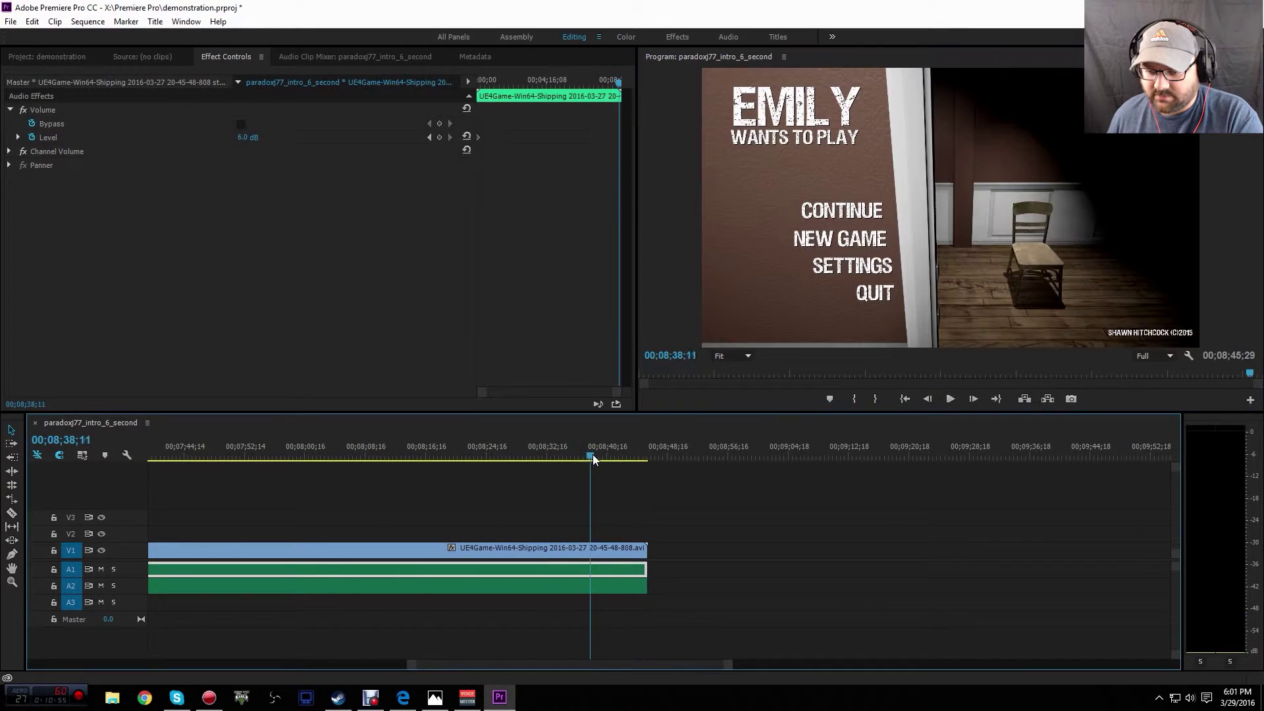
left_click(949, 401)
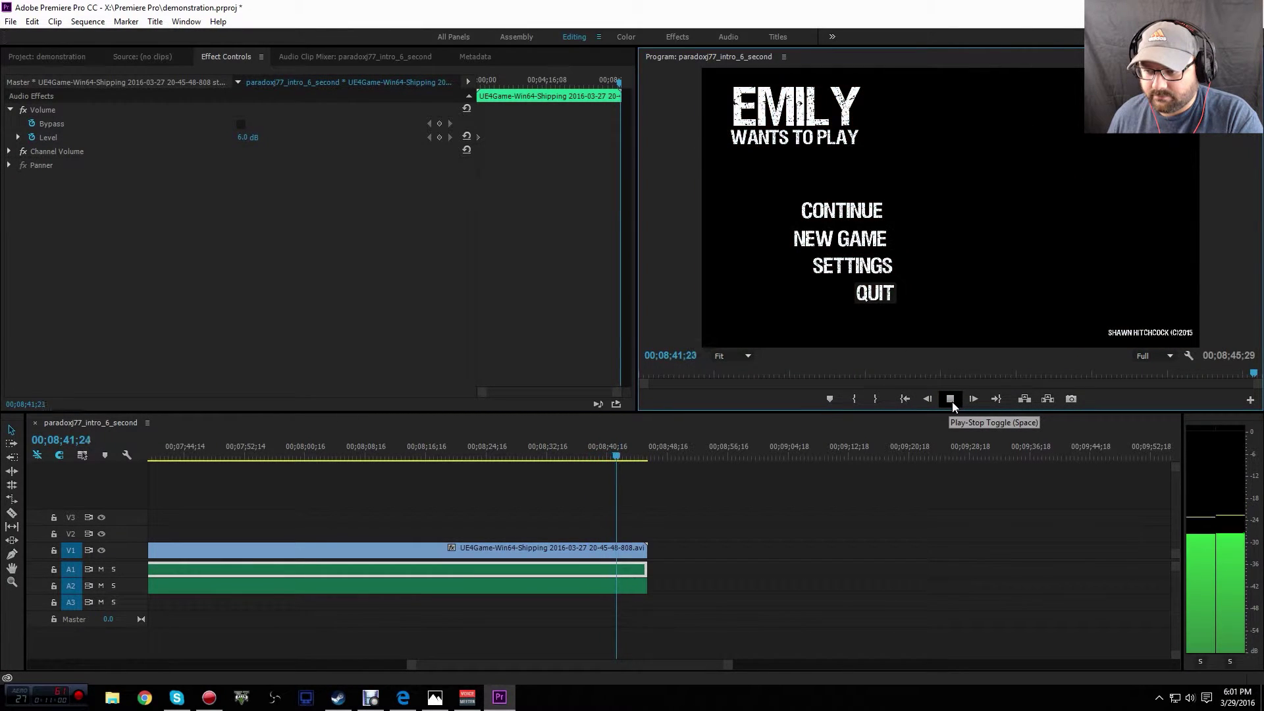
left_click(952, 402)
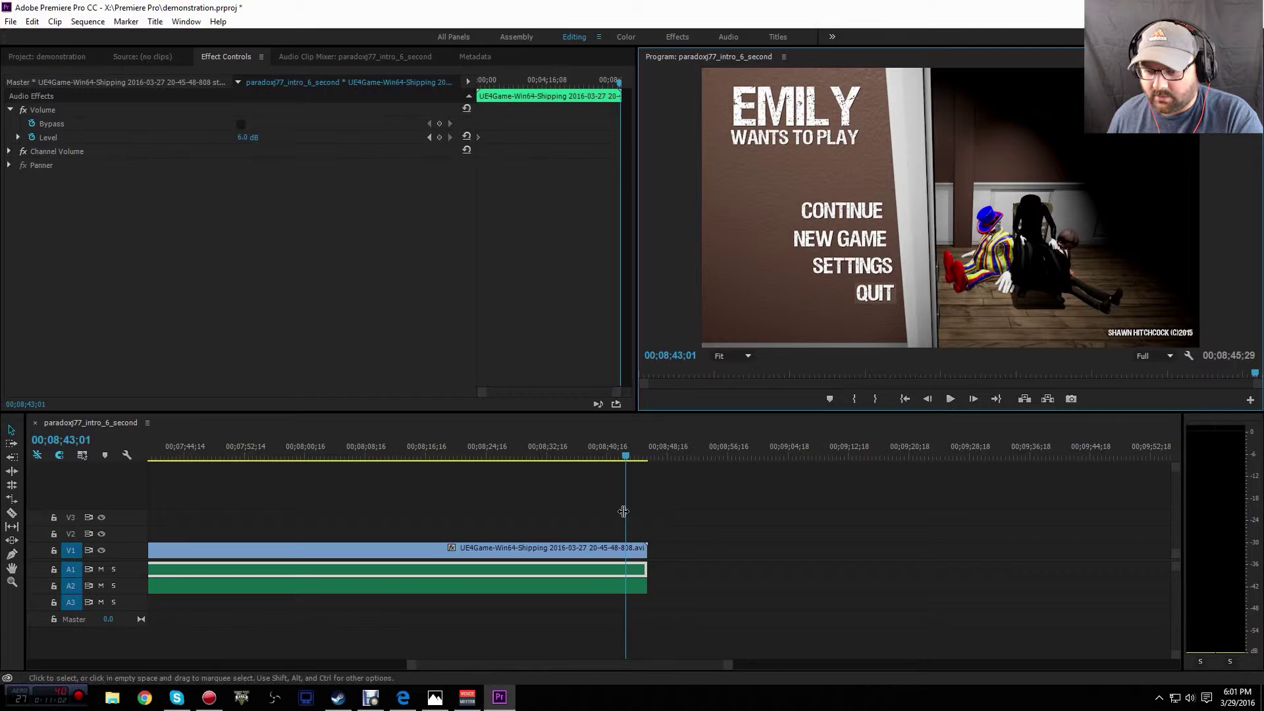
- Trim the ends of the gameplay video and both audio clips together to 00;08;43;01, and play back the shortened ending from 00;08;39;10
left_click_drag(637, 520, 644, 608)
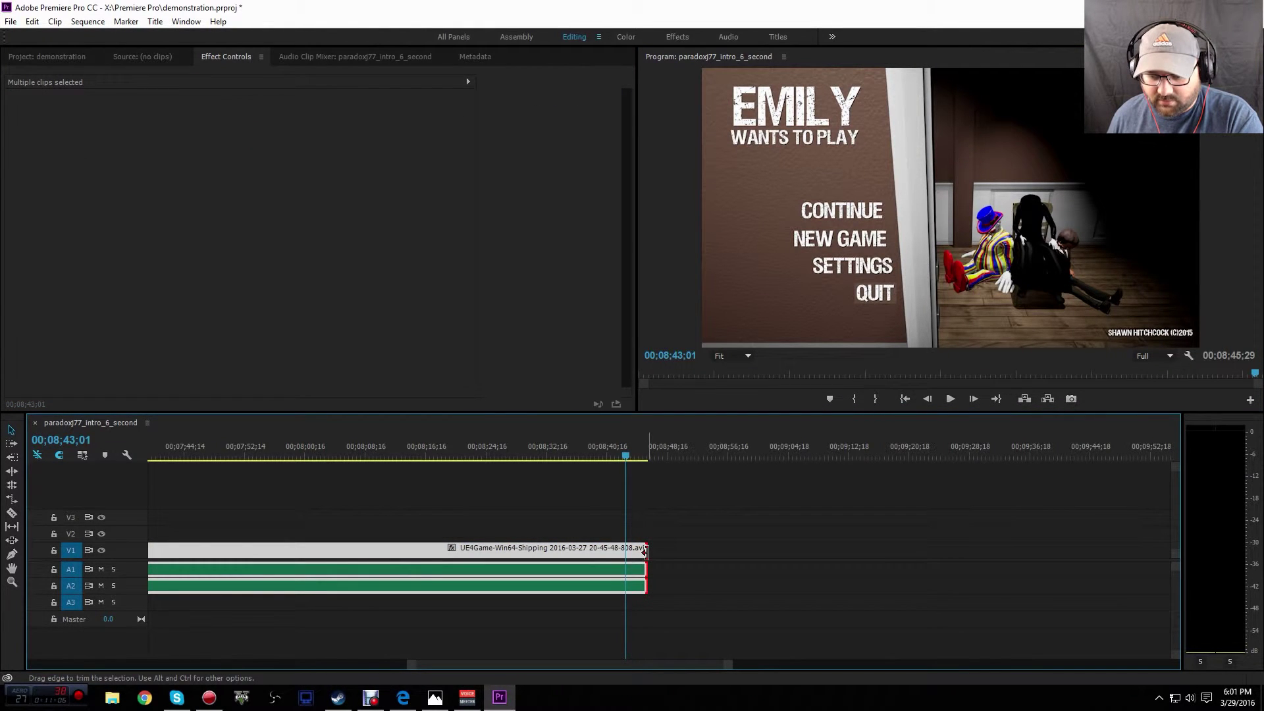
left_click_drag(644, 552, 624, 555)
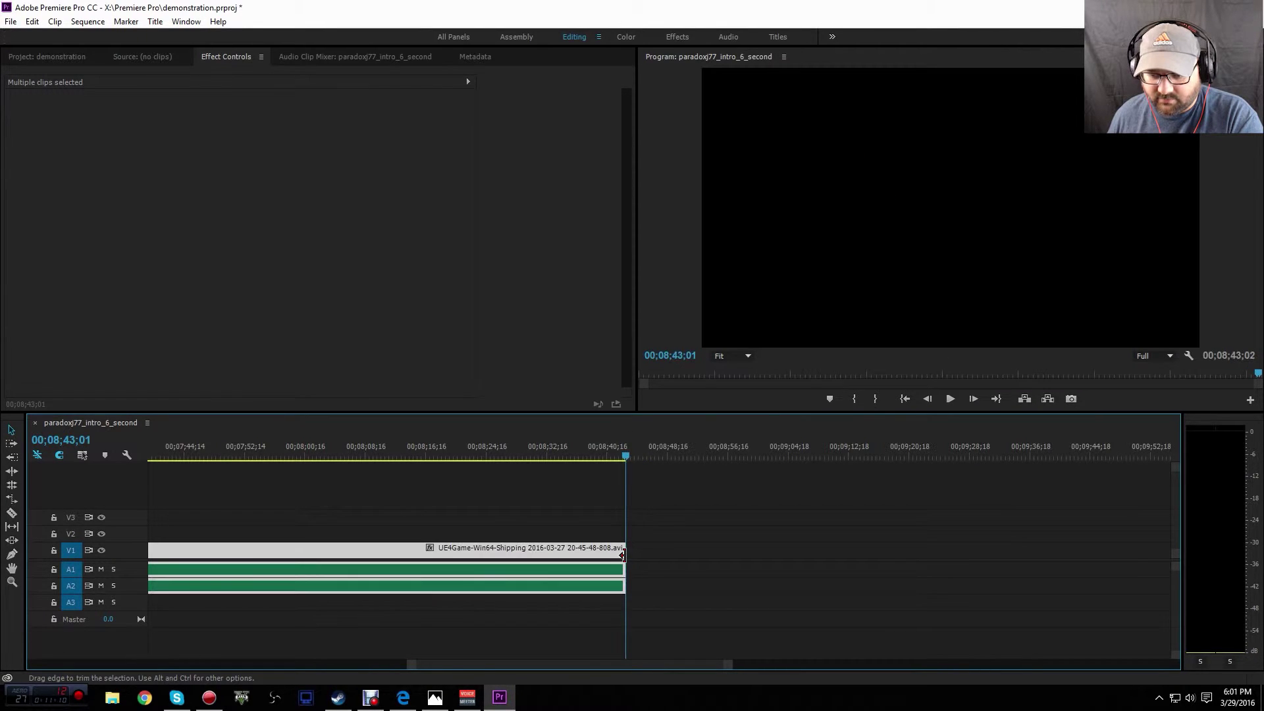
left_click(578, 489)
left_click(598, 456)
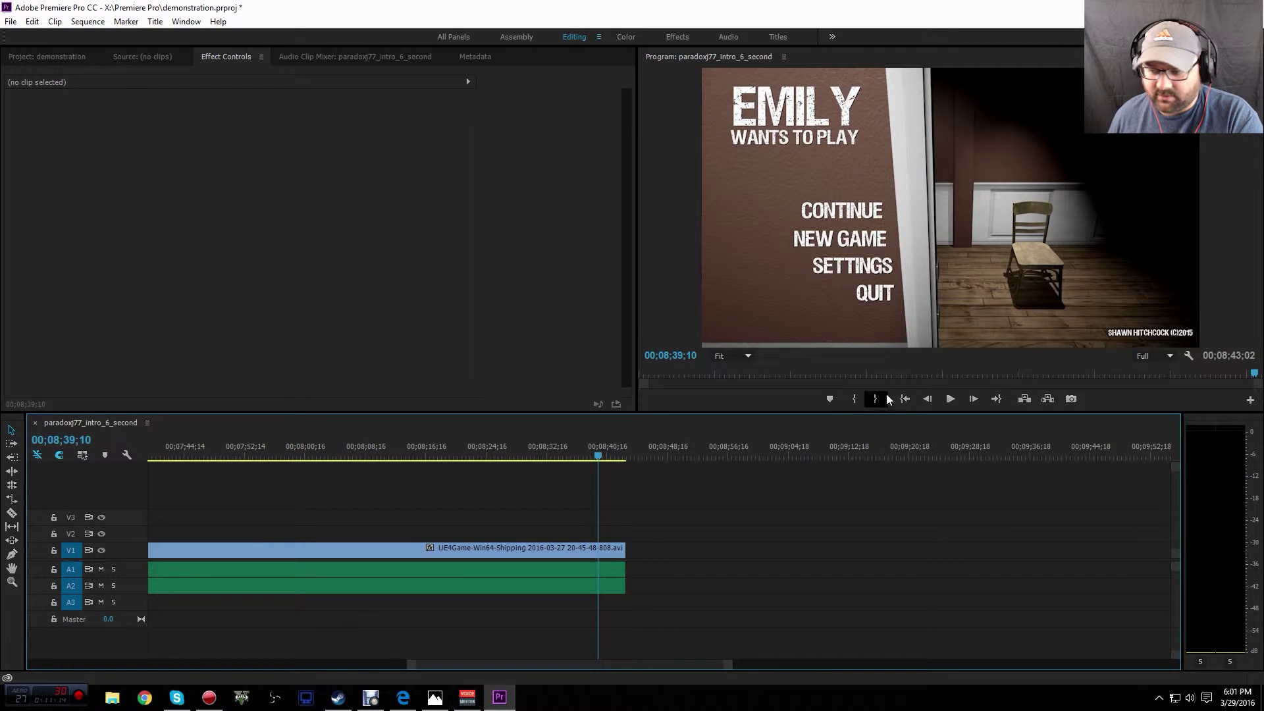
left_click(949, 405)
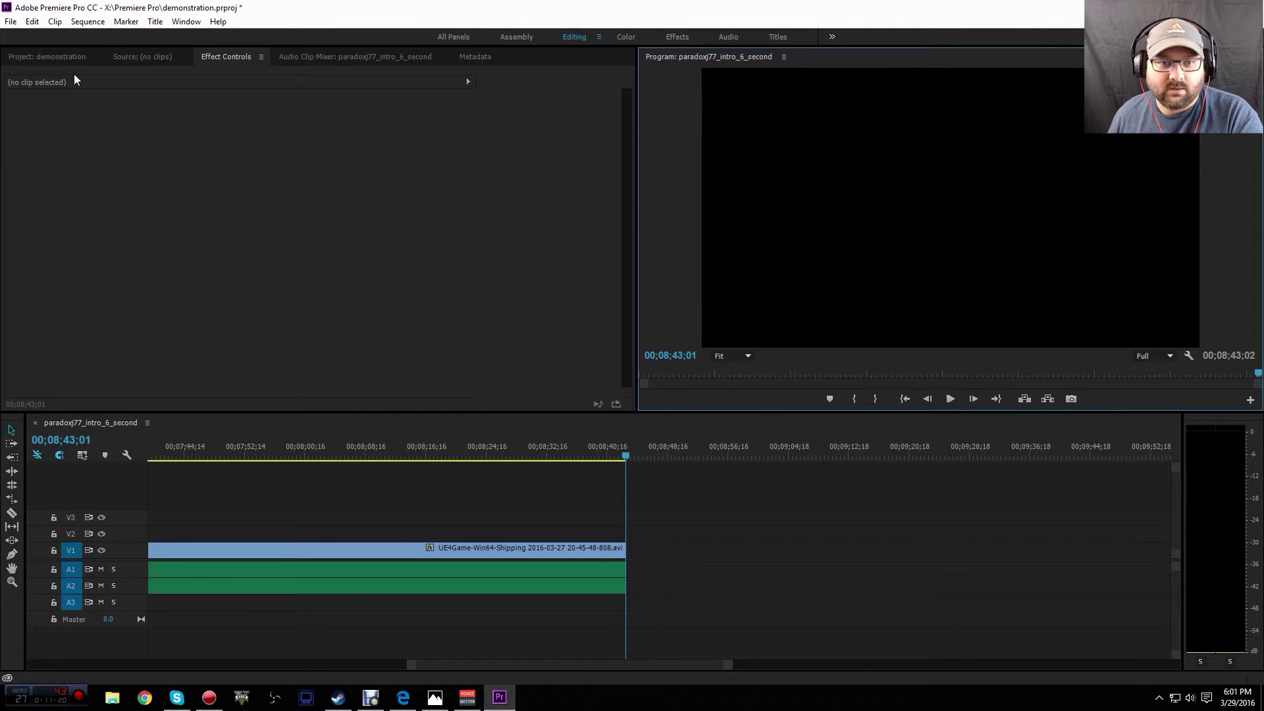
- Place the paradoxj77-1920x1080.png image on V1 directly after the trimmed gameplay video
left_click(21, 59)
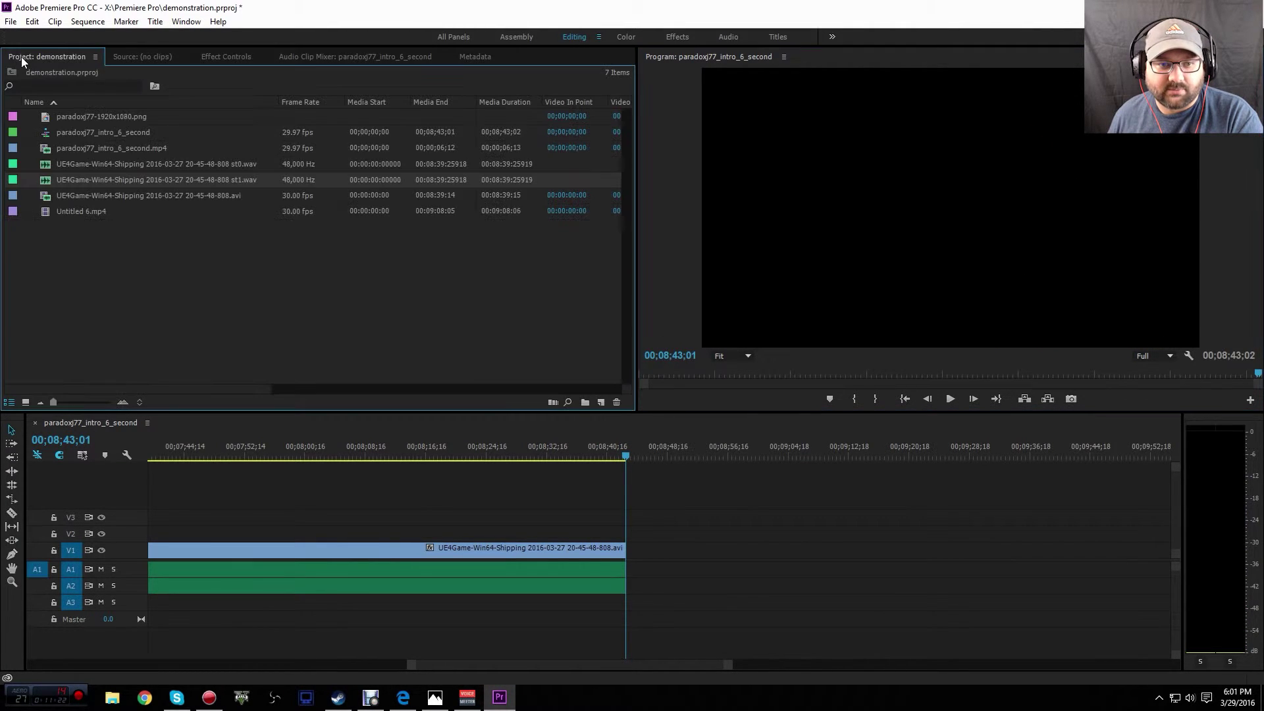
left_click(73, 115)
left_click_drag(73, 116, 642, 553)
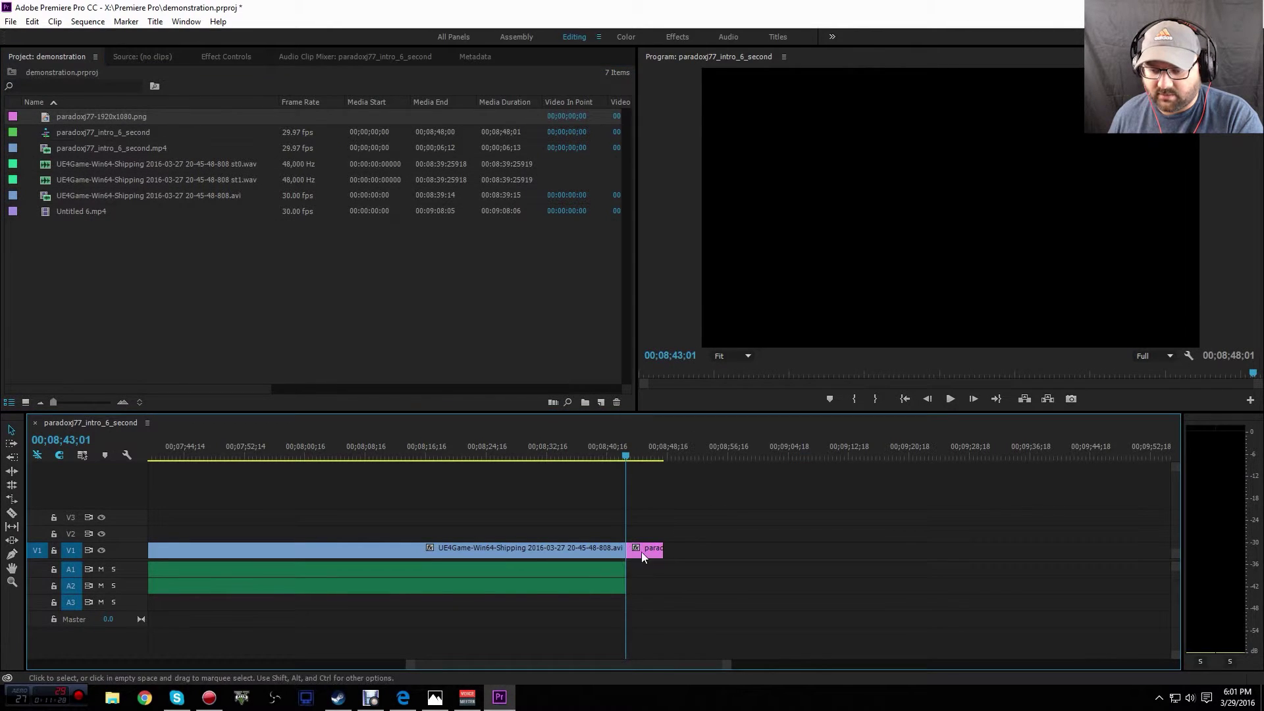
- Play the sequence from just before the gameplay's end into the closing image to check the transition, stopping at 00;08;47;20
left_click_drag(629, 459, 614, 456)
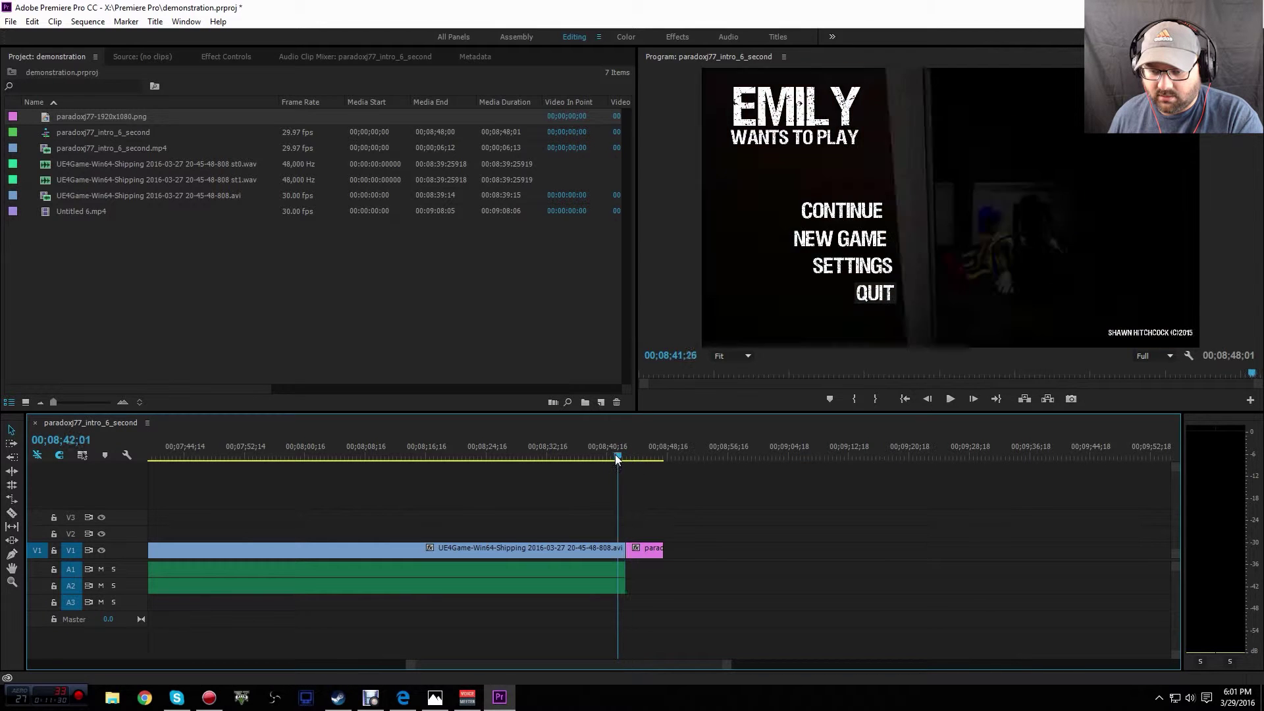
left_click(952, 399)
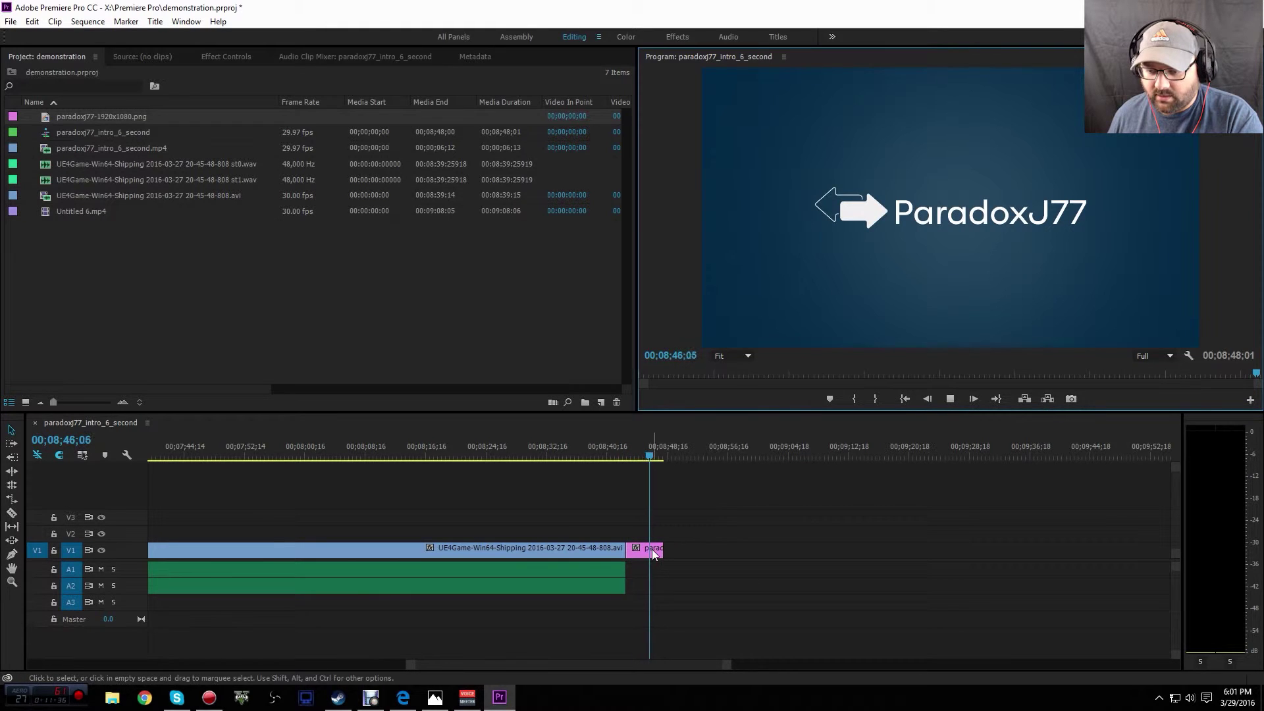
left_click(950, 400)
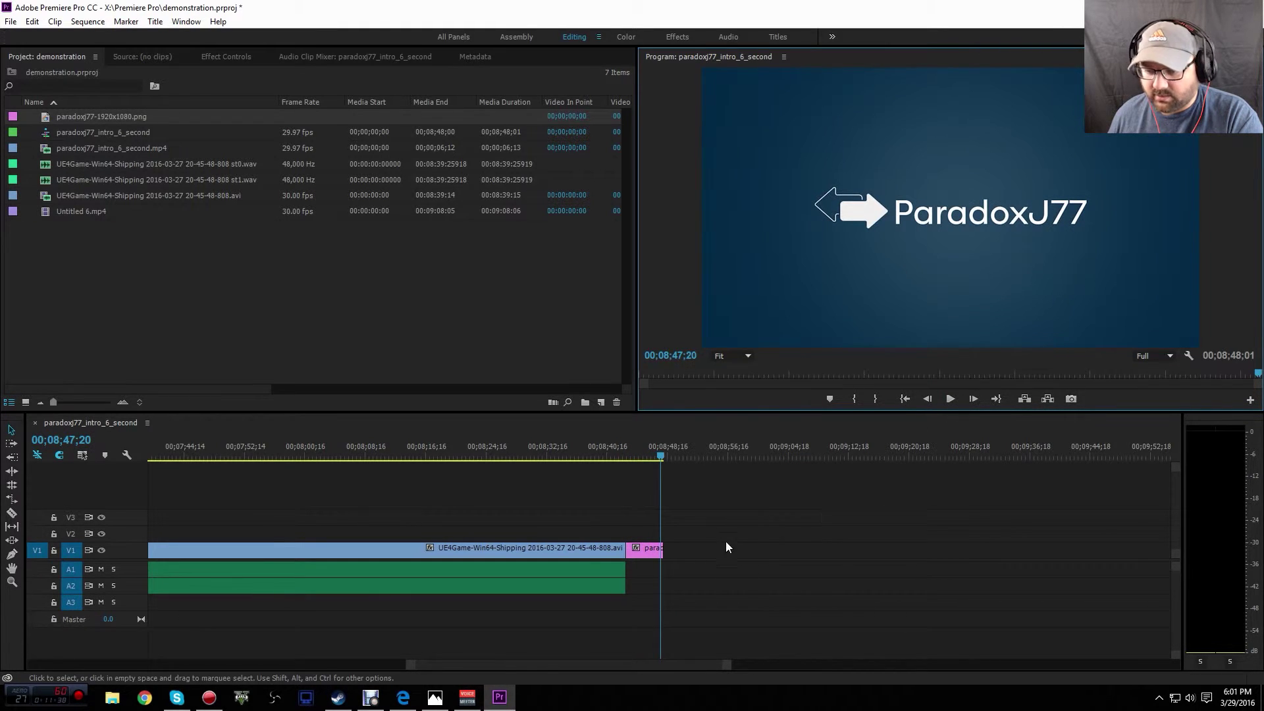
- Import portal 2 ep 1 outro.wav from the Audio folder on X: and place it on A1 directly after the trimmed gameplay audio
double_click(149, 299)
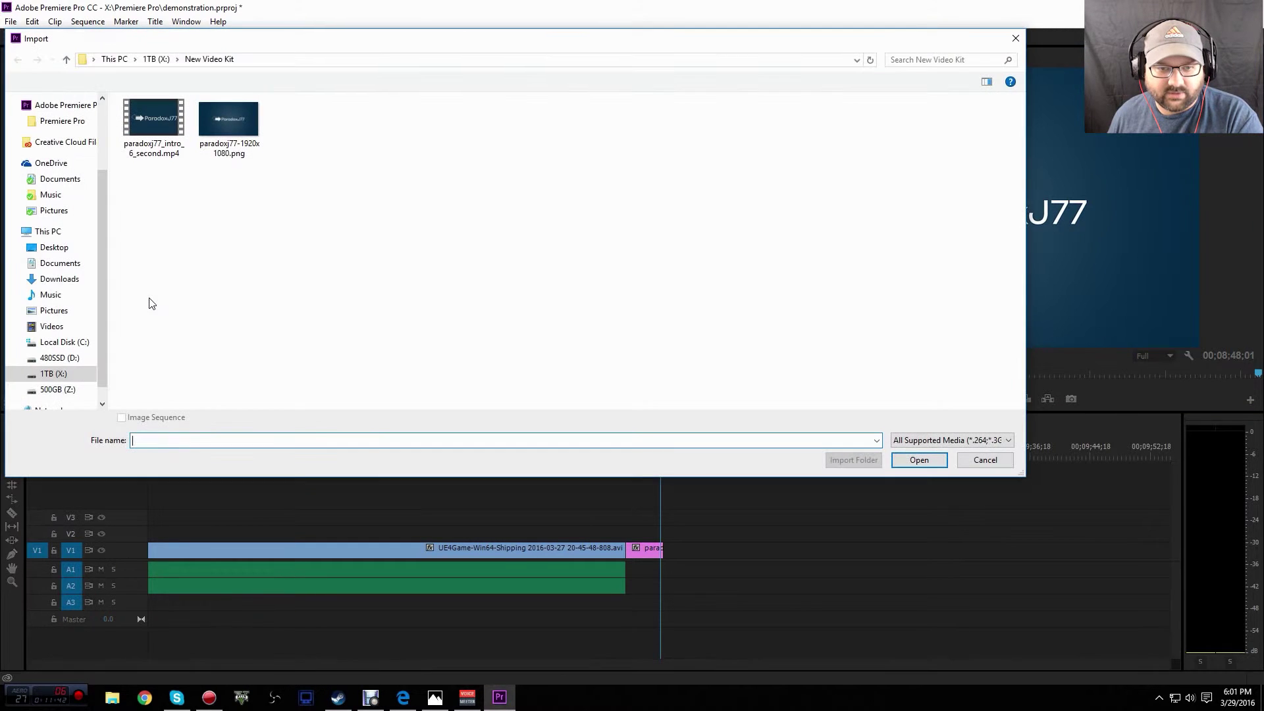
left_click(156, 59)
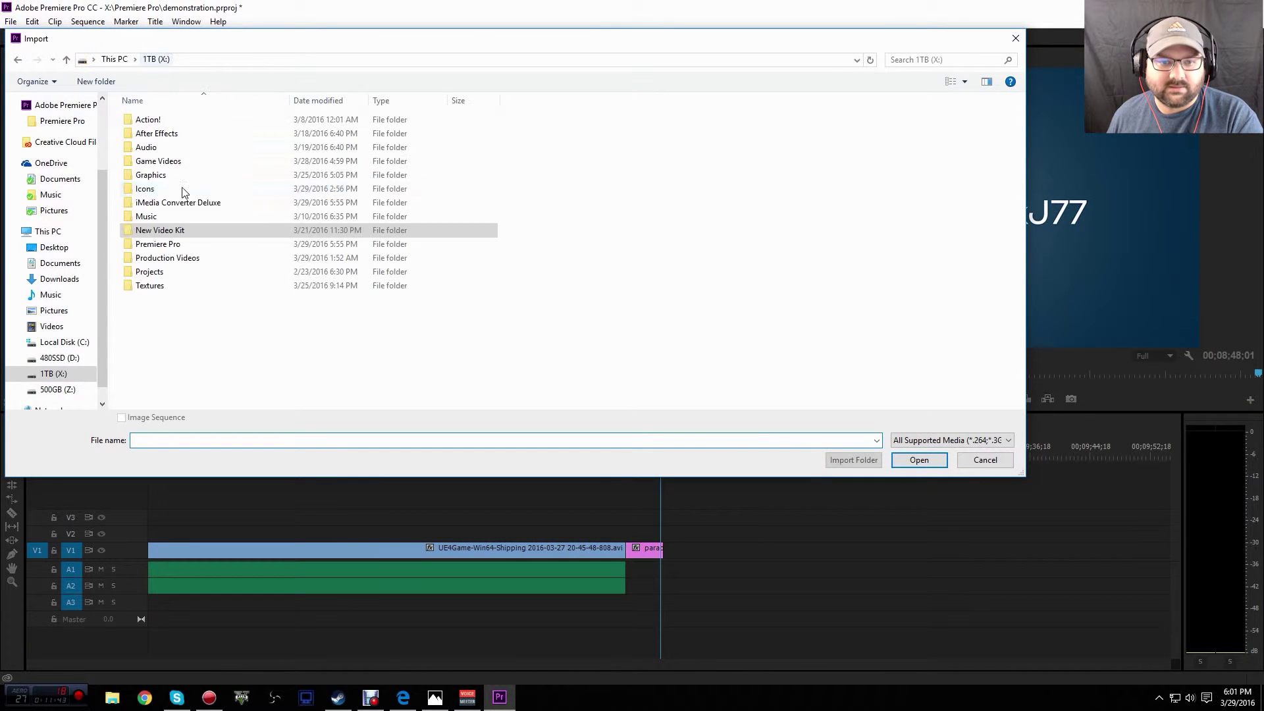
left_click(151, 150)
double_click(151, 150)
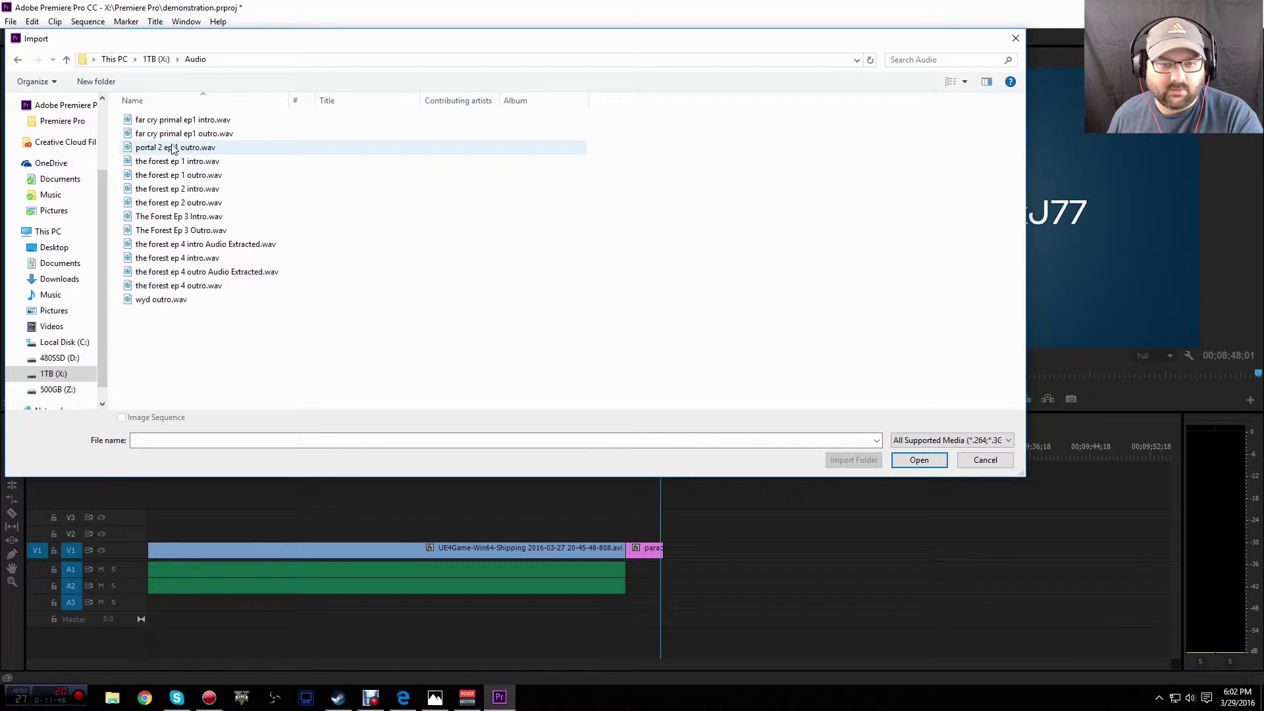
double_click(156, 148)
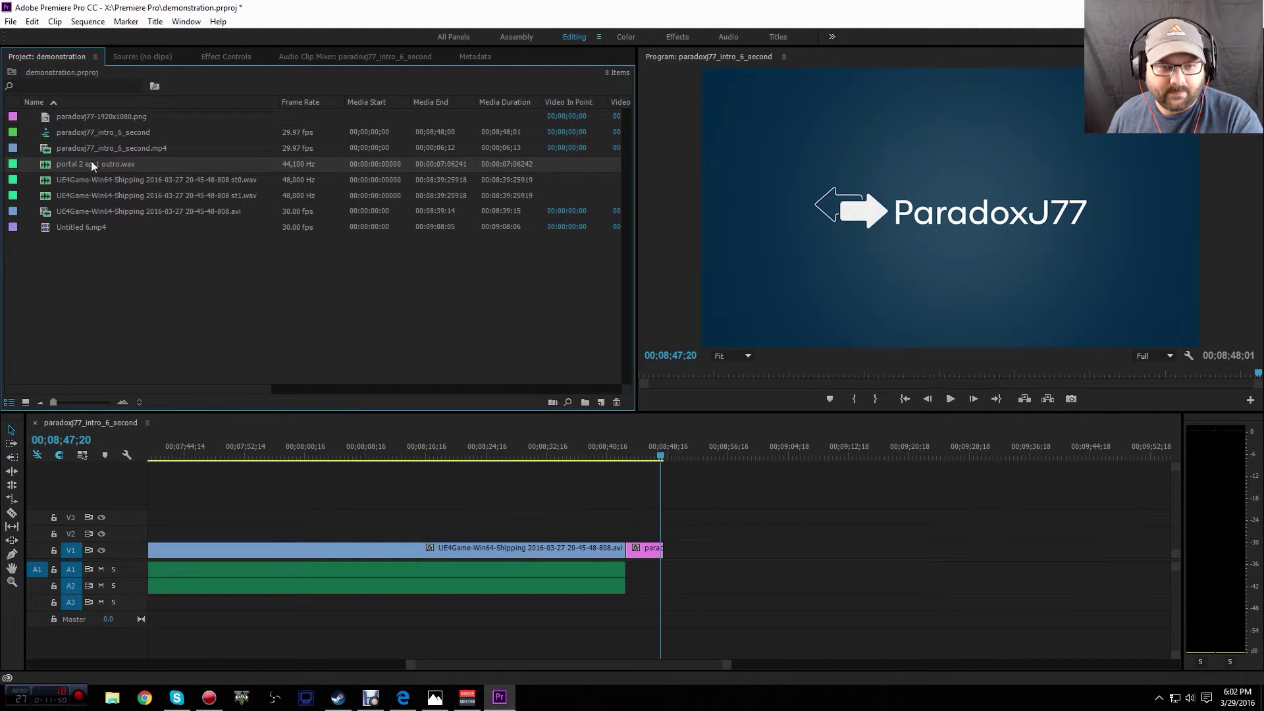
left_click_drag(624, 619, 652, 571)
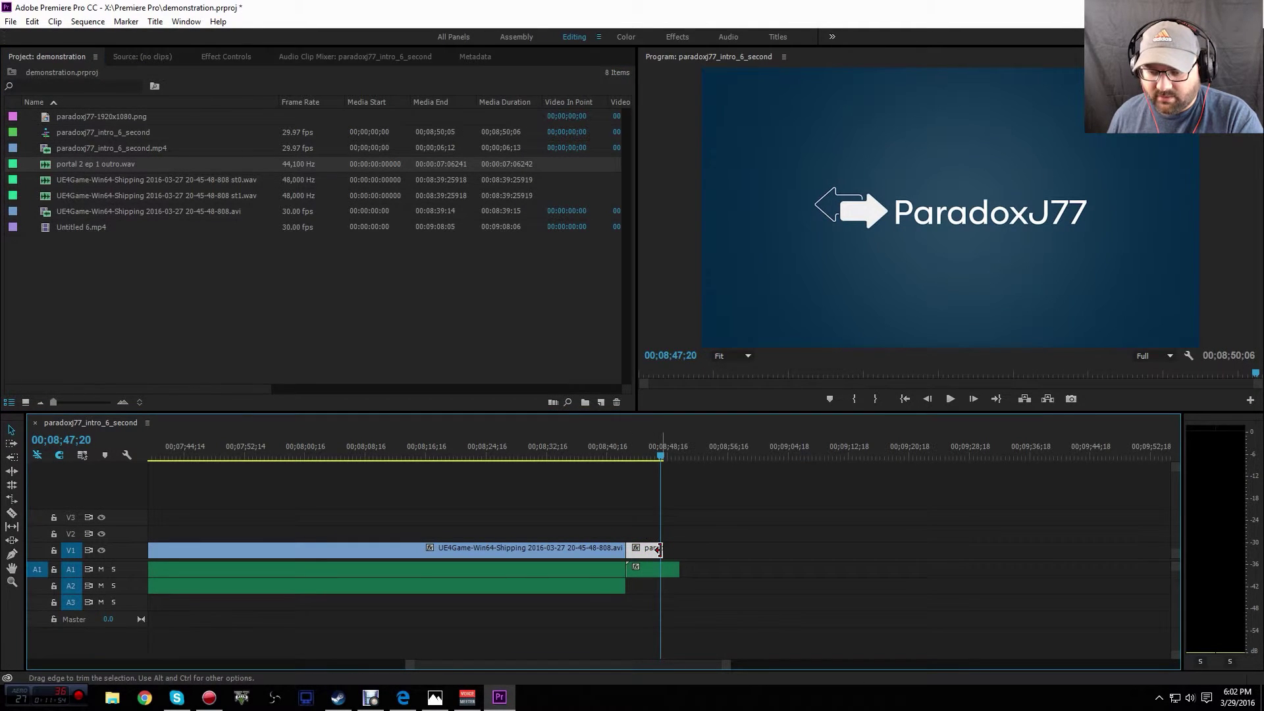
- Extend the closing image on V1 to the end of the outro audio, and play the ending from 00;08;42;25
left_click_drag(659, 550, 673, 550)
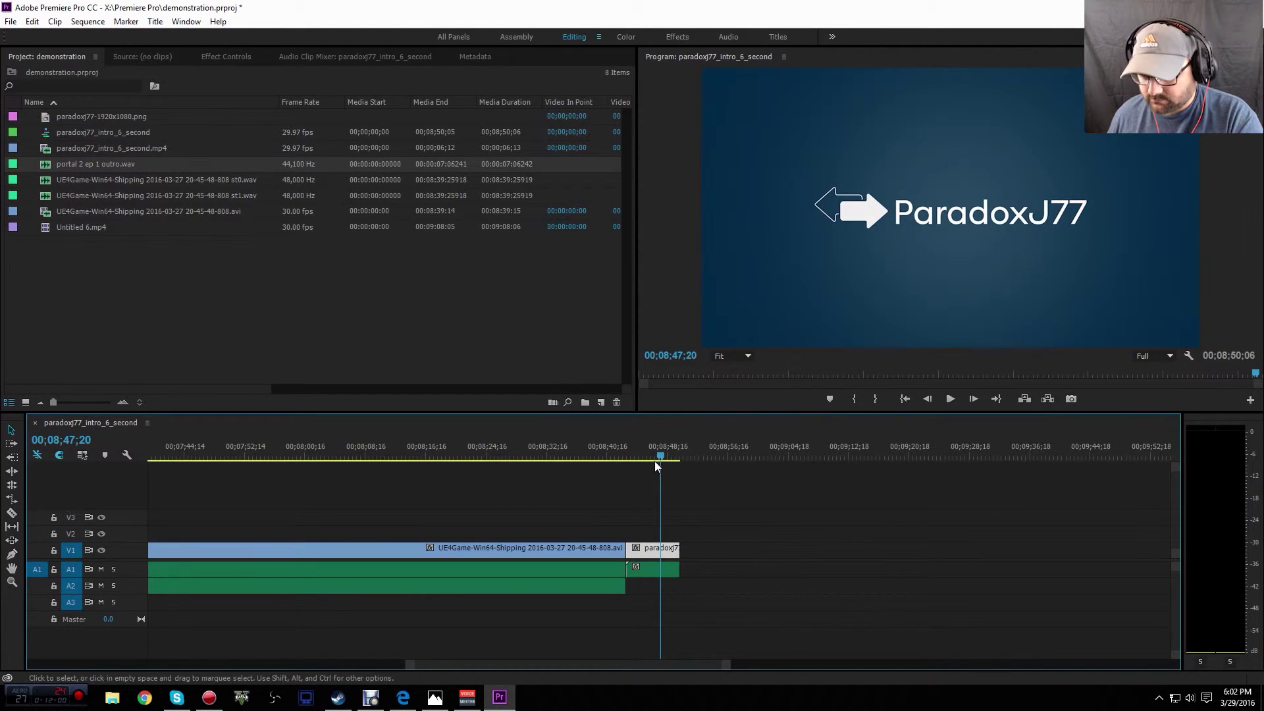
left_click_drag(662, 454, 624, 456)
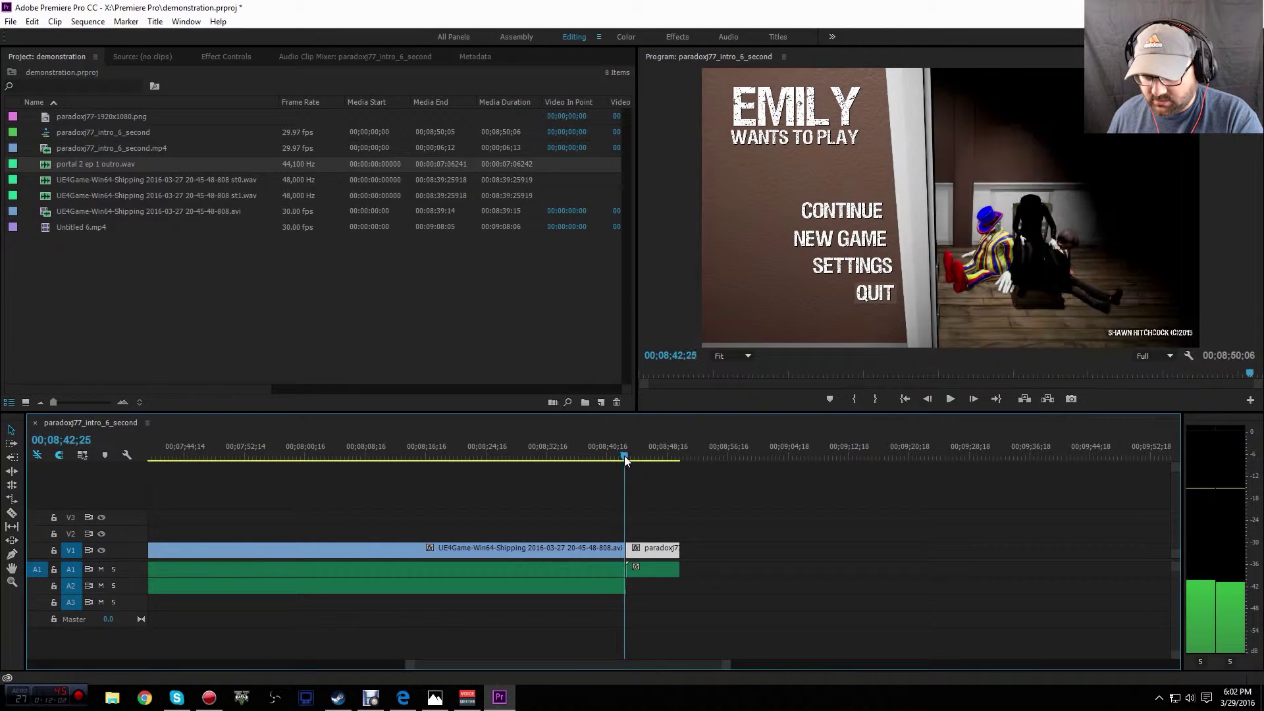
left_click(951, 398)
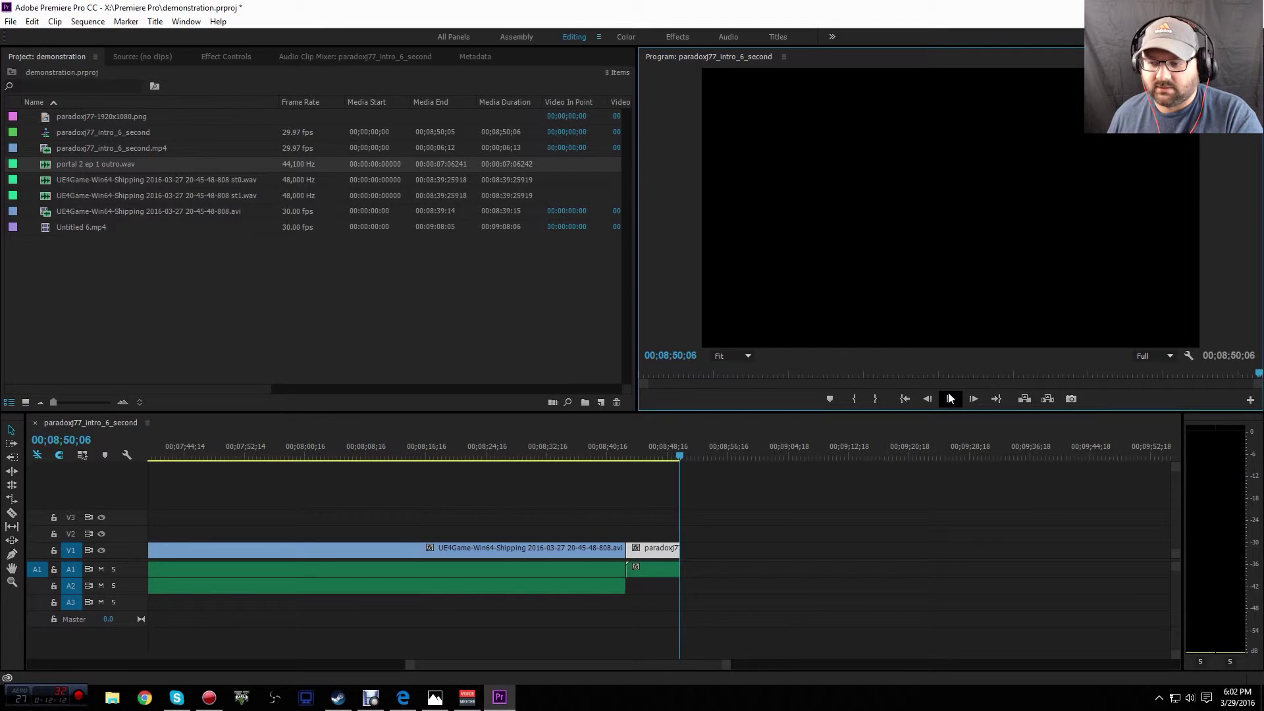
- Play the sequence from its very beginning through the intro and into the gameplay
left_click_drag(663, 665, 234, 665)
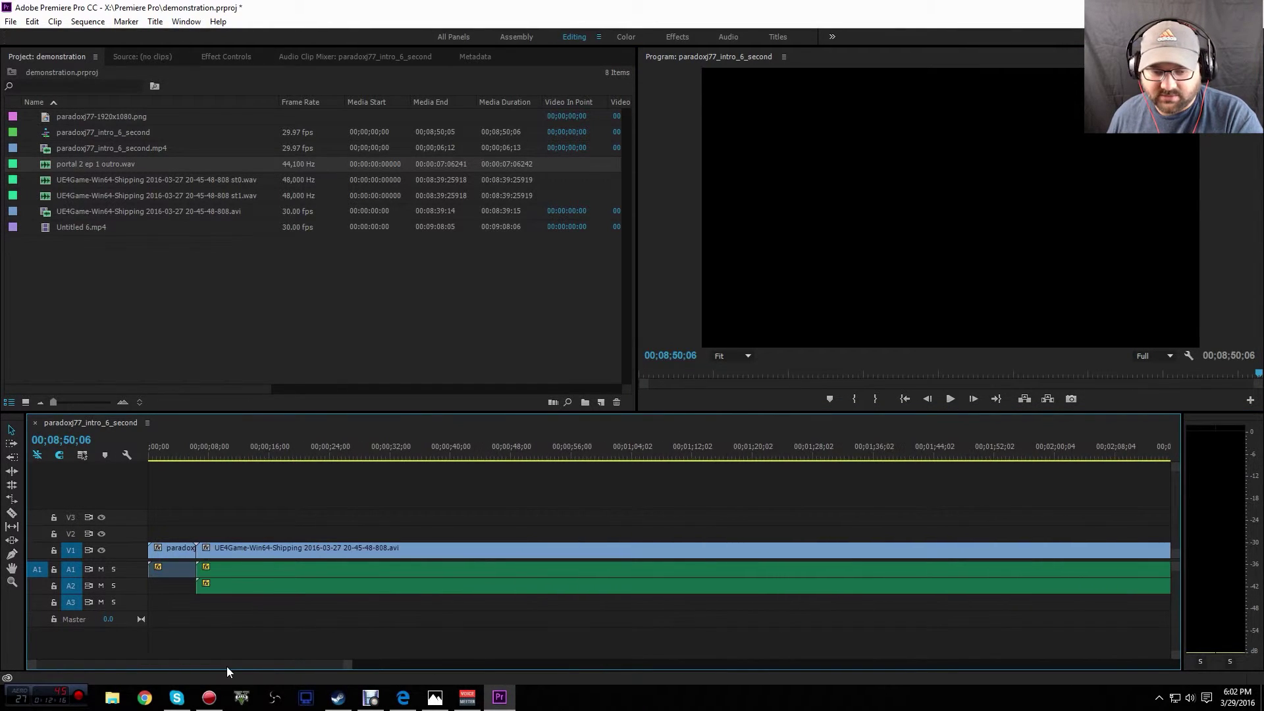
left_click_drag(161, 452, 154, 454)
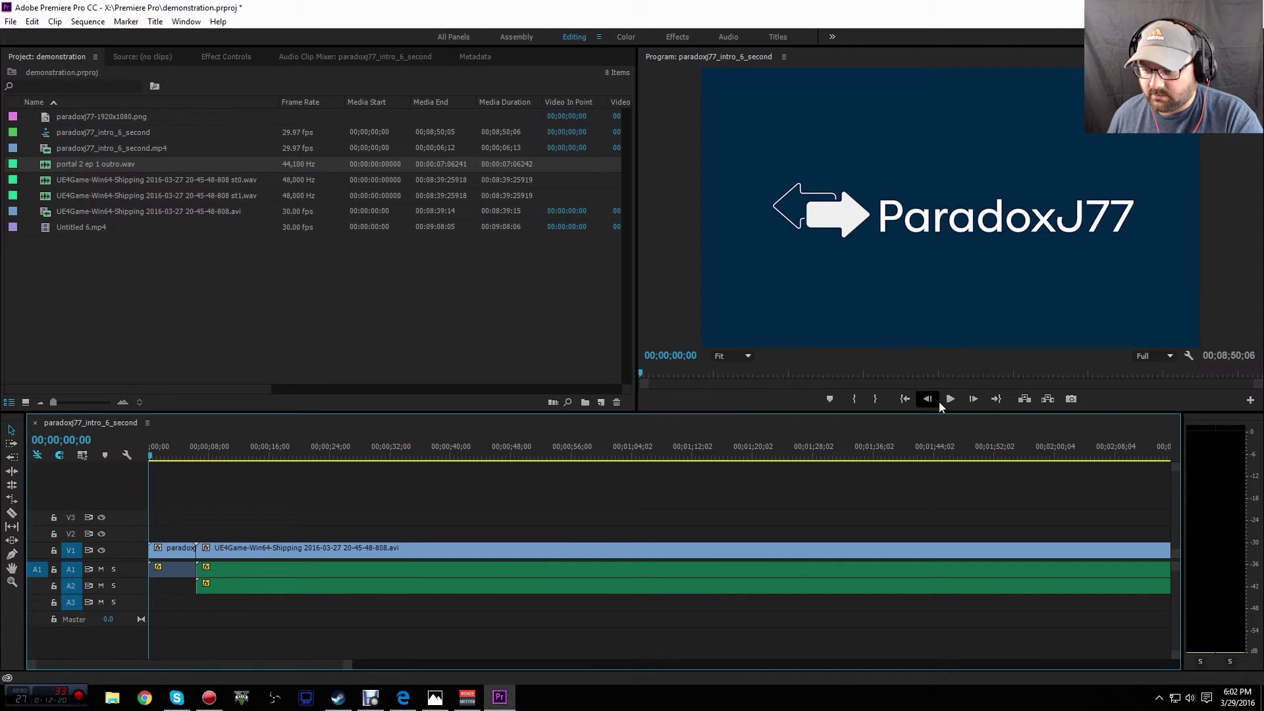
left_click(948, 401)
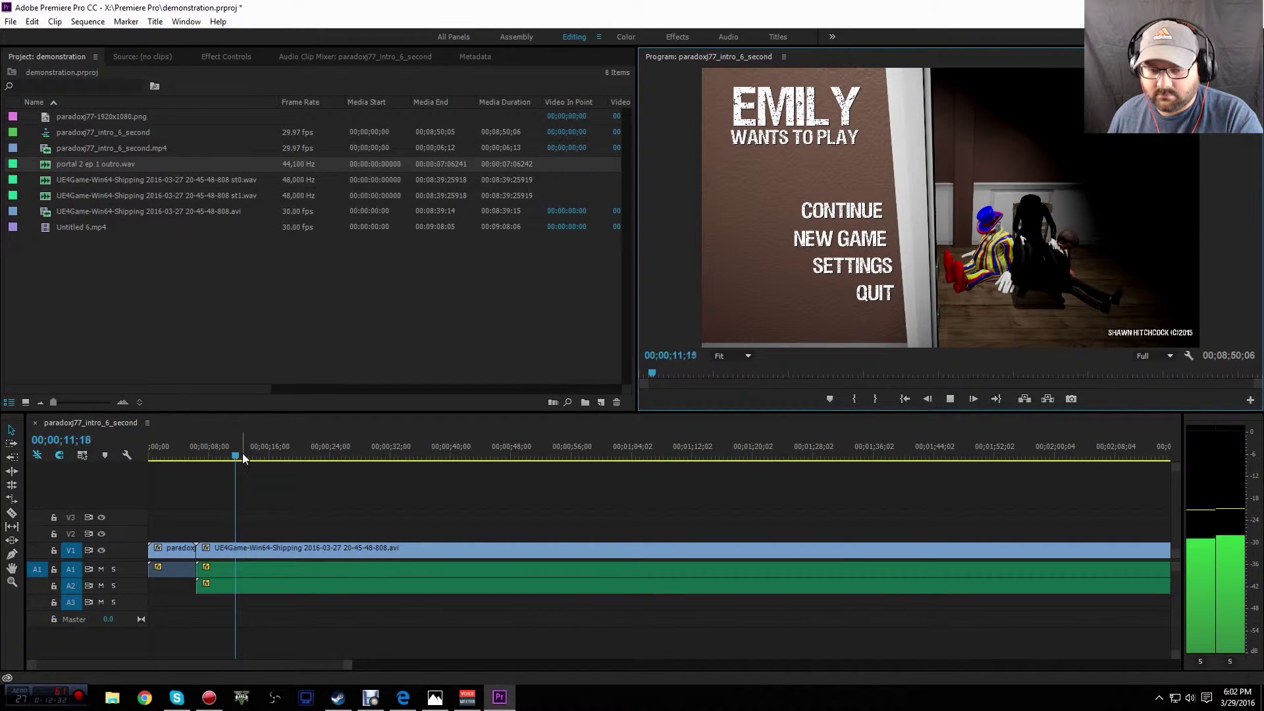
- Export the gameplay frame at 00;02;07;05, showing the "Don't look at her" whiteboard, as a PNG named demo thumbnail
left_click_drag(242, 453, 1050, 441)
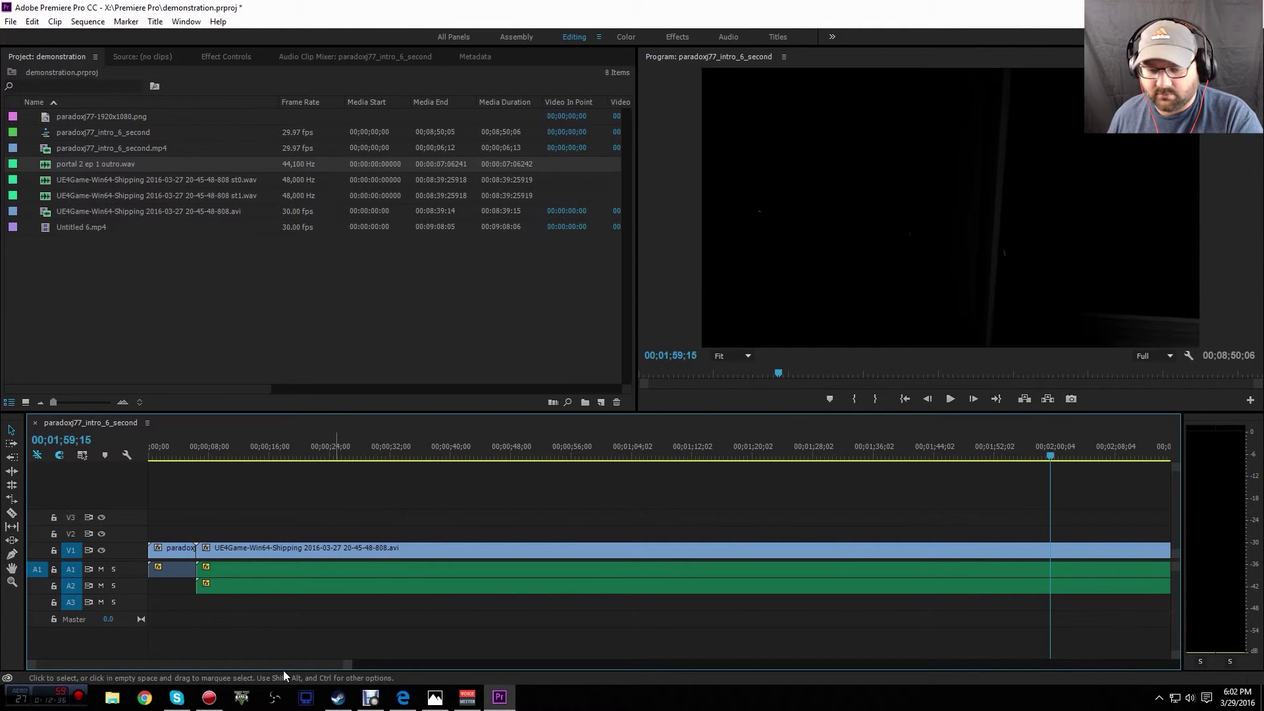
left_click_drag(347, 664, 301, 663)
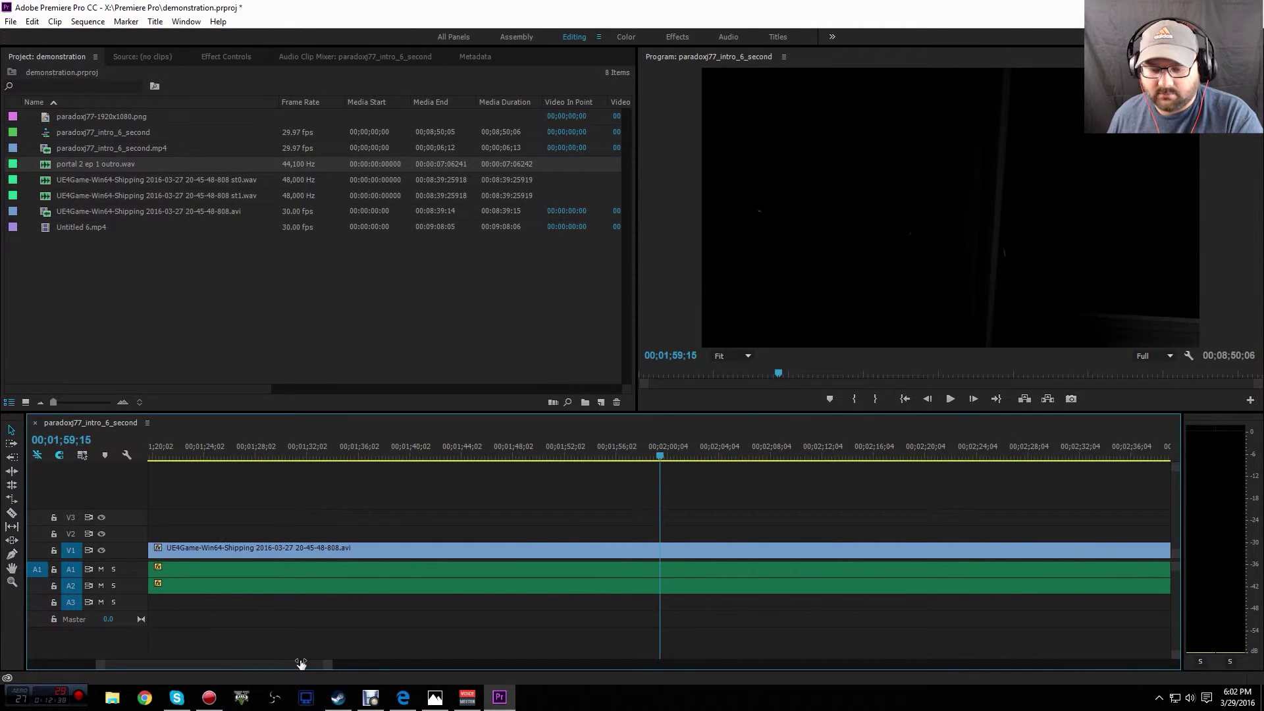
left_click_drag(658, 455, 758, 456)
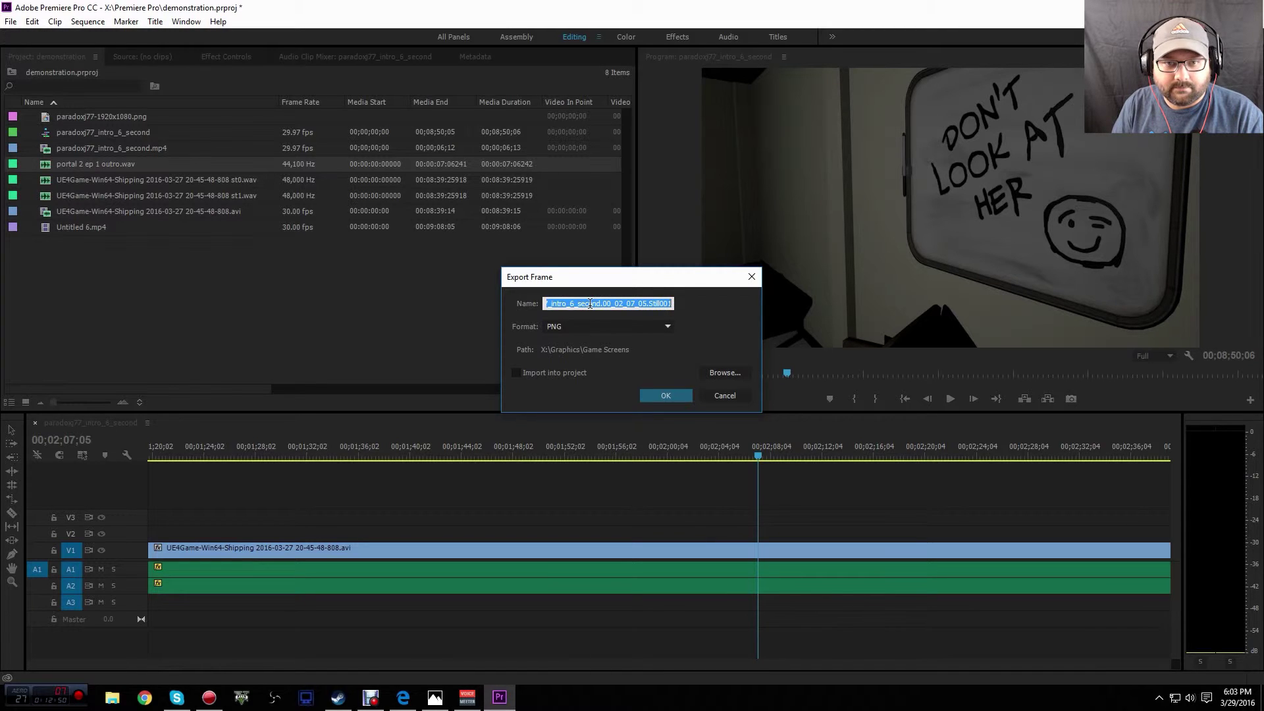
type("demo thumbnail")
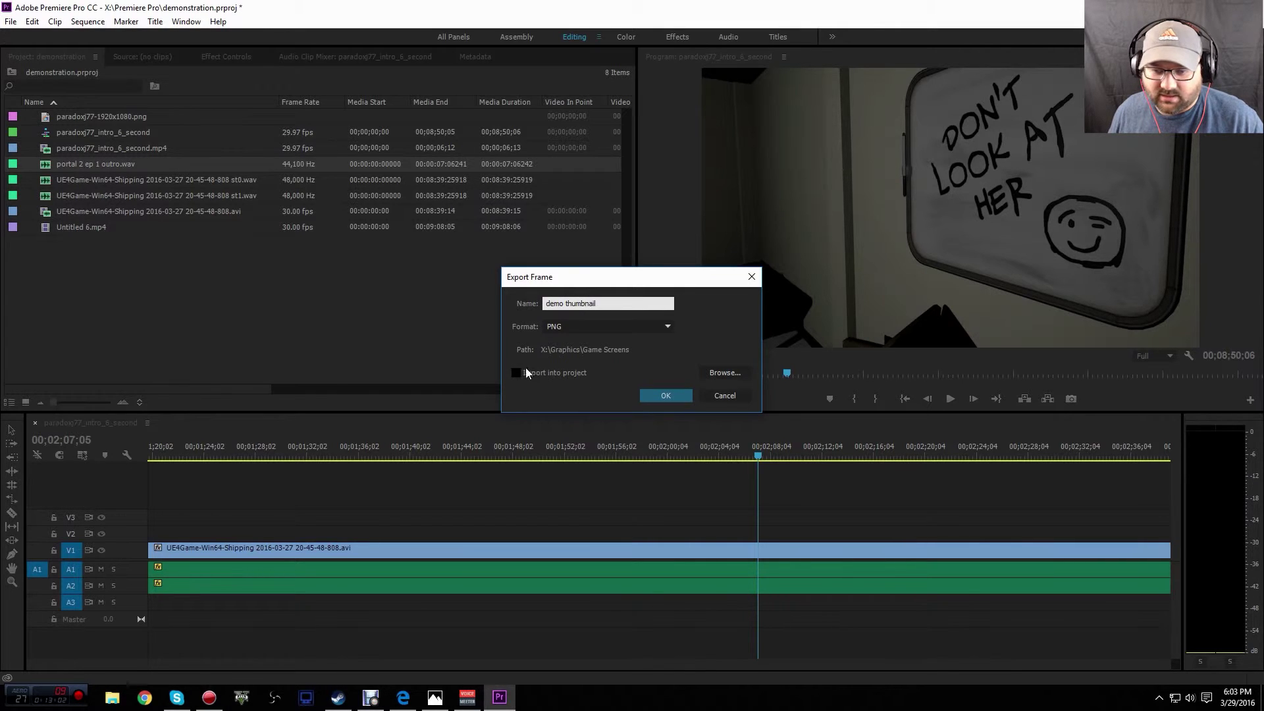
left_click(660, 398)
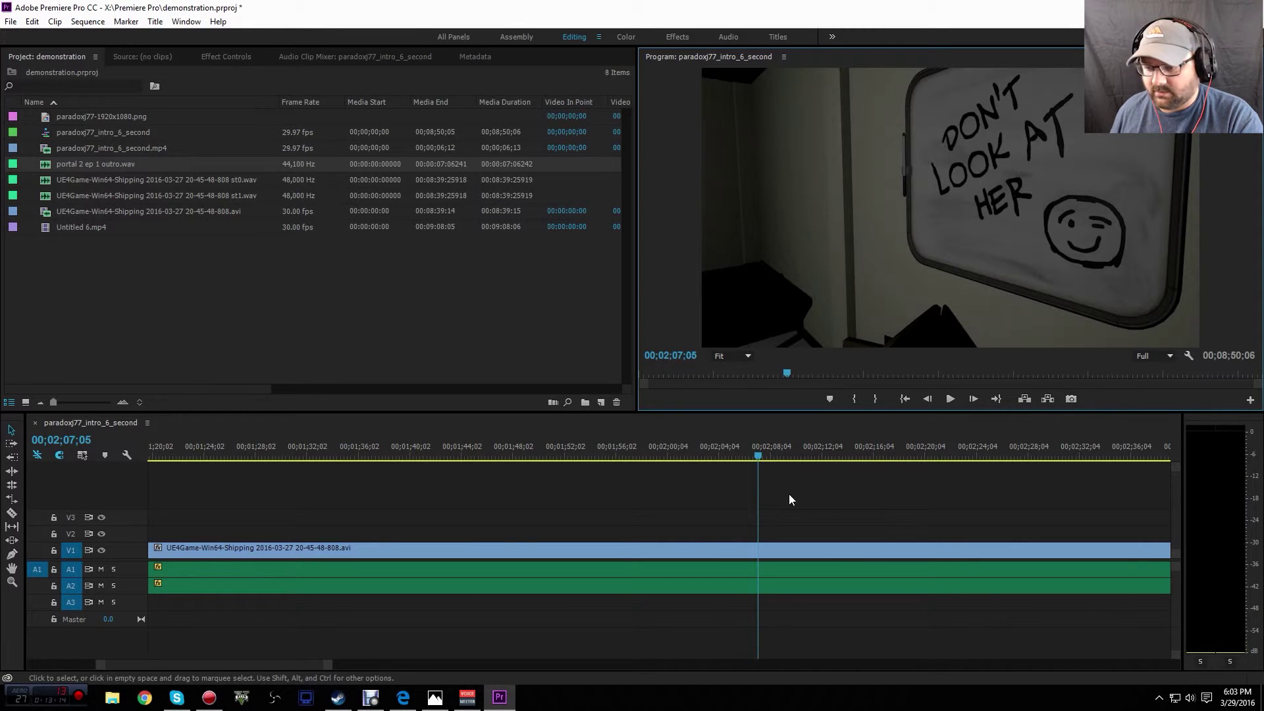
- Place the Untitled 6.mp4 webcam video on V2, starting where the gameplay video begins after the intro
left_click_drag(759, 454, 857, 463)
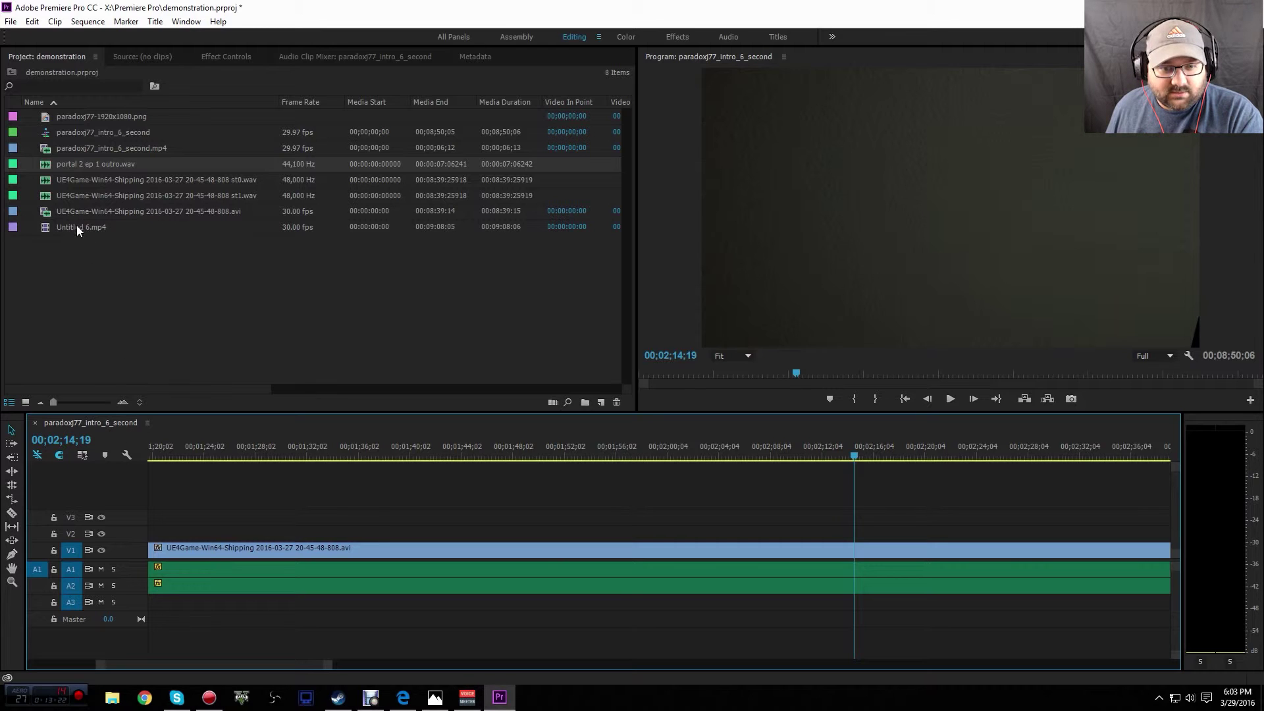
left_click_drag(852, 454, 173, 460)
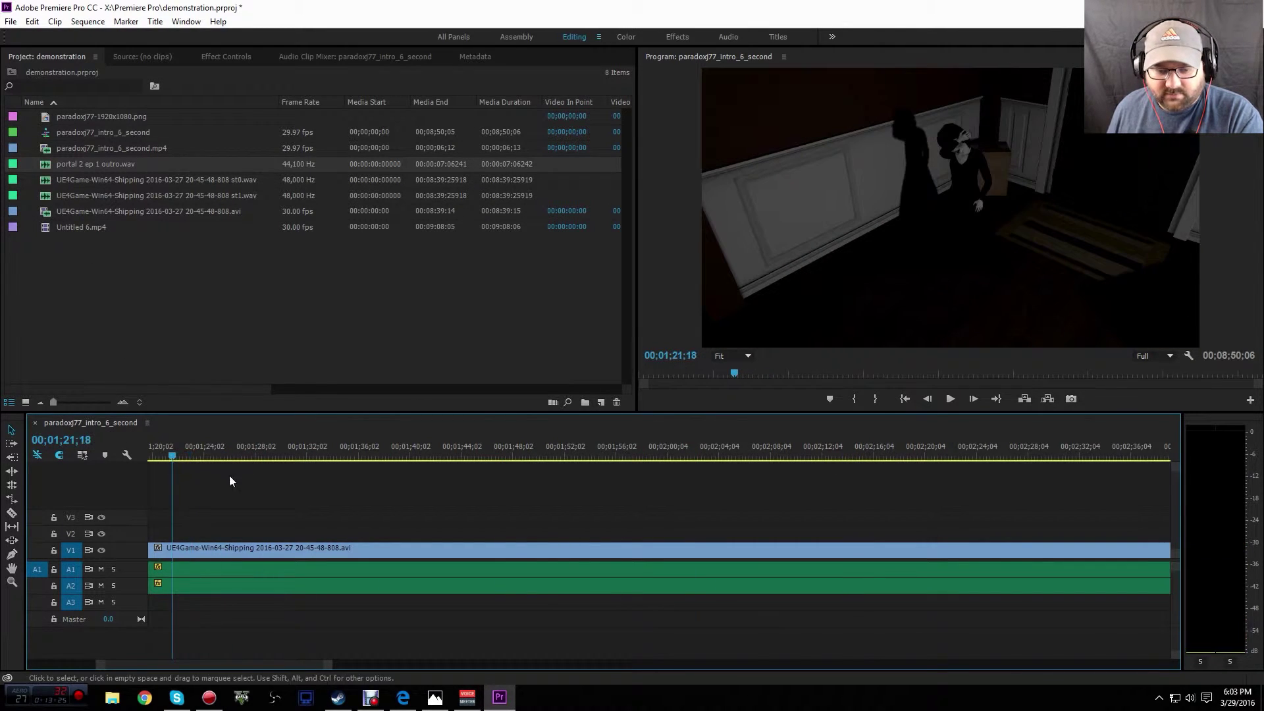
left_click(904, 398)
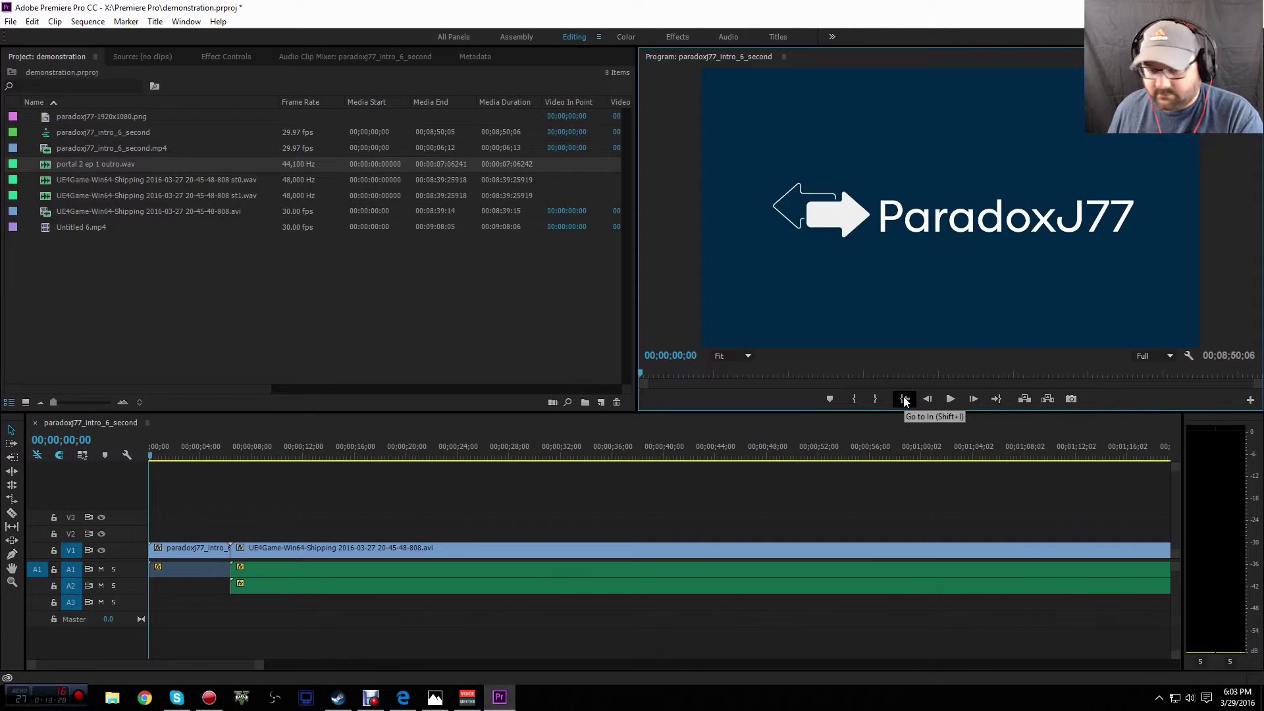
left_click_drag(150, 455, 212, 455)
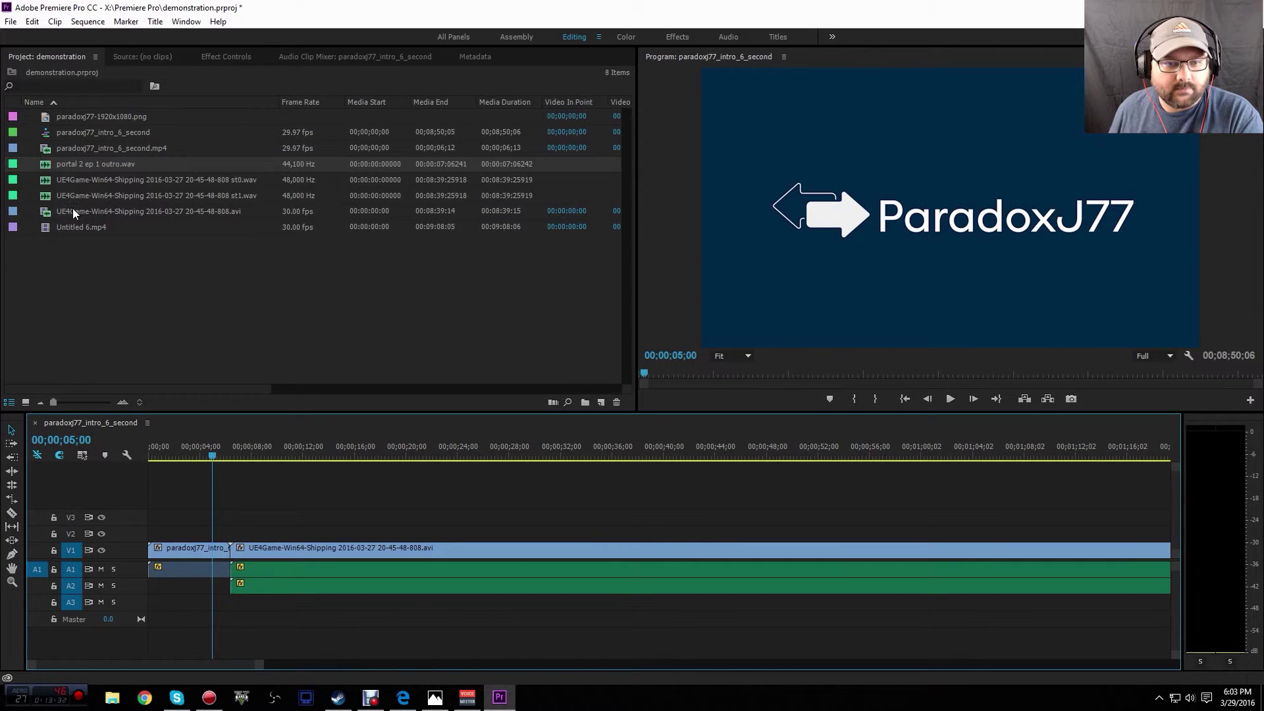
left_click_drag(70, 228, 238, 541)
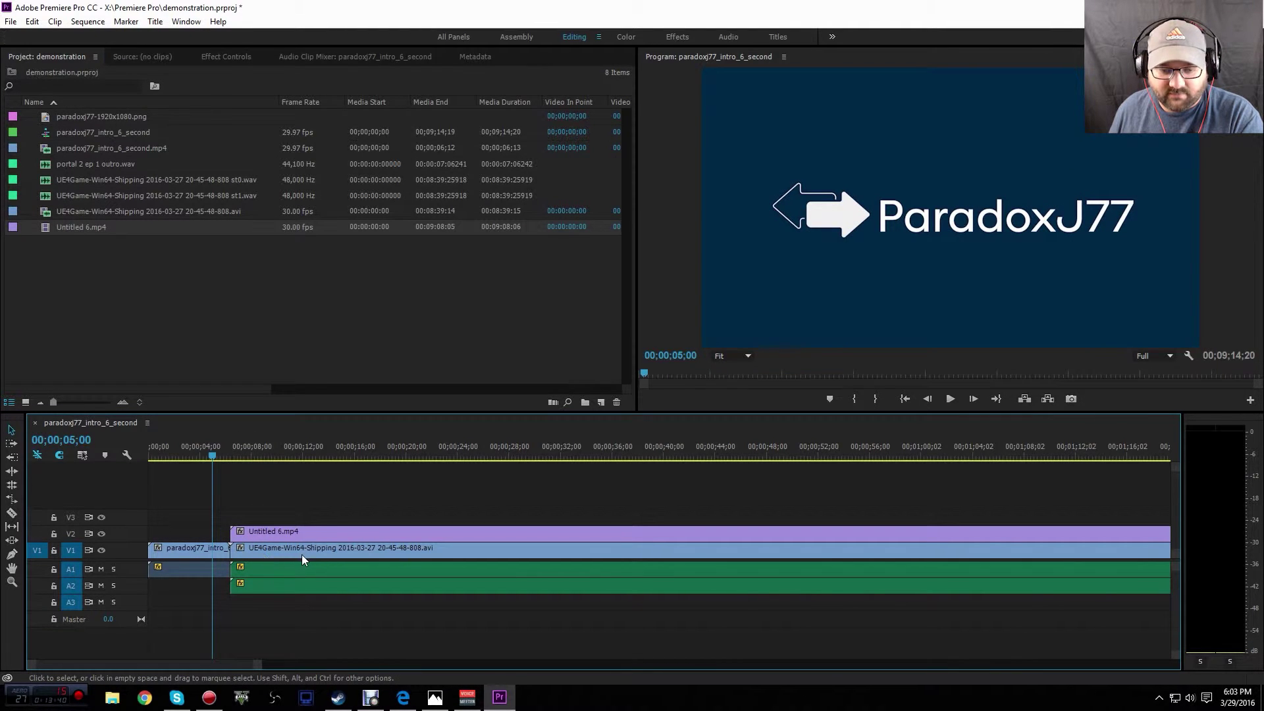
- Shrink the webcam picture at 00;00;10;11, tilt it slightly clockwise and position it in the frame's upper-right corner
left_click(321, 533)
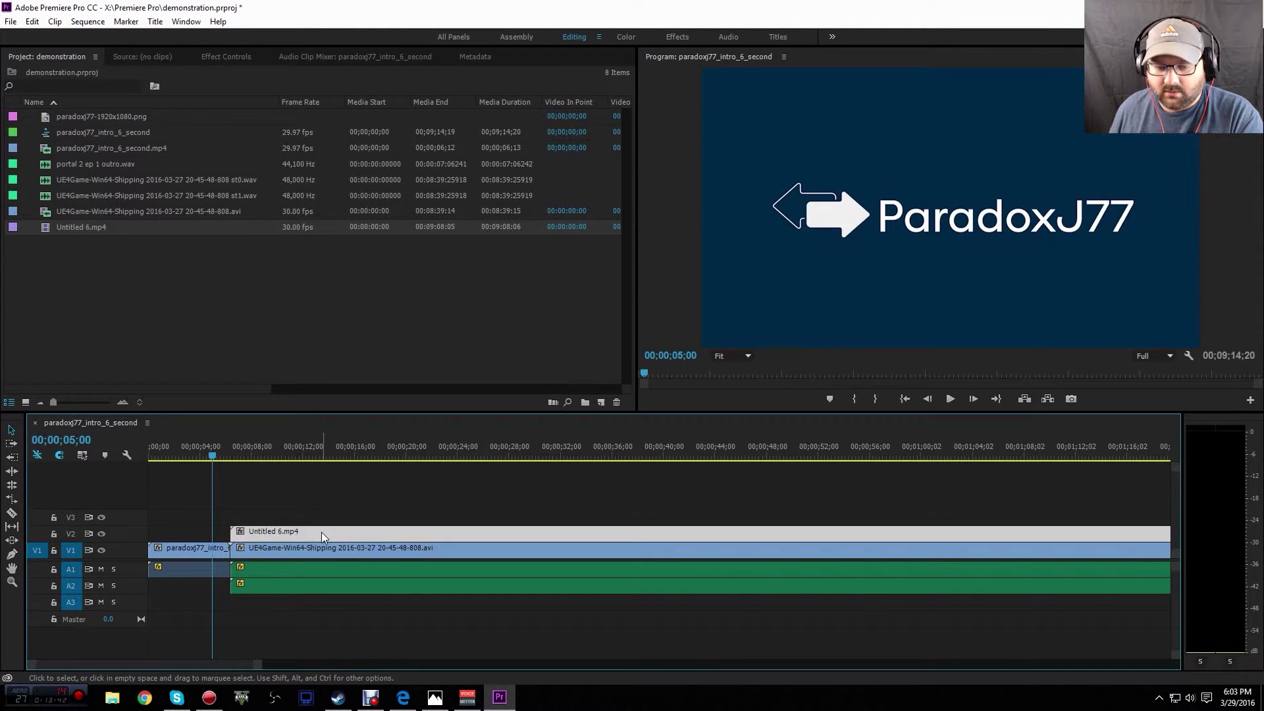
left_click_drag(213, 459, 282, 457)
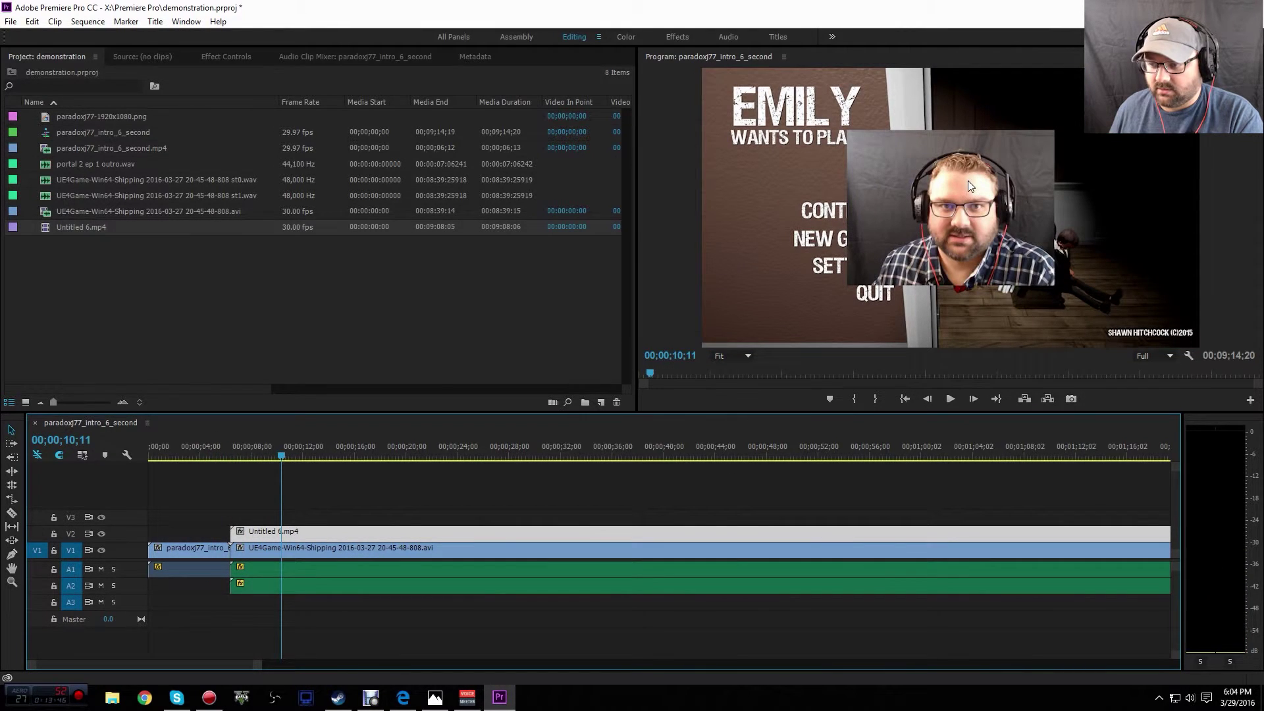
left_click(940, 220)
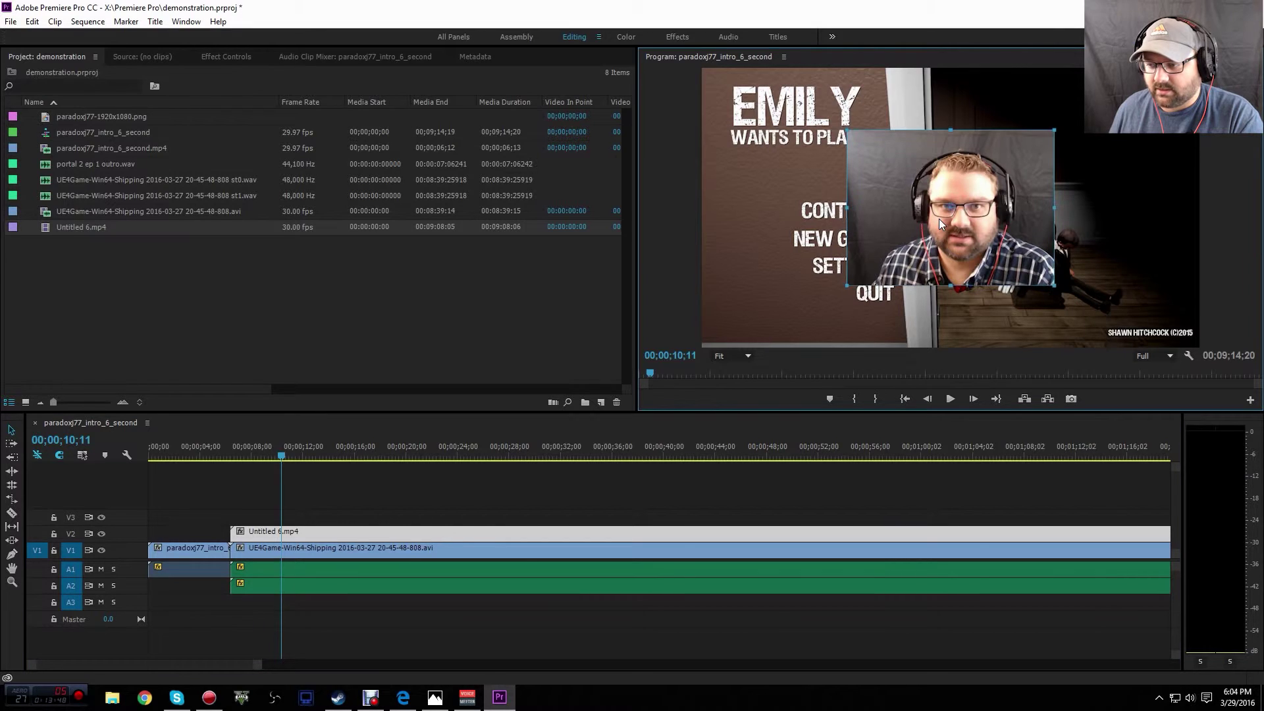
left_click_drag(1055, 131, 1153, 126)
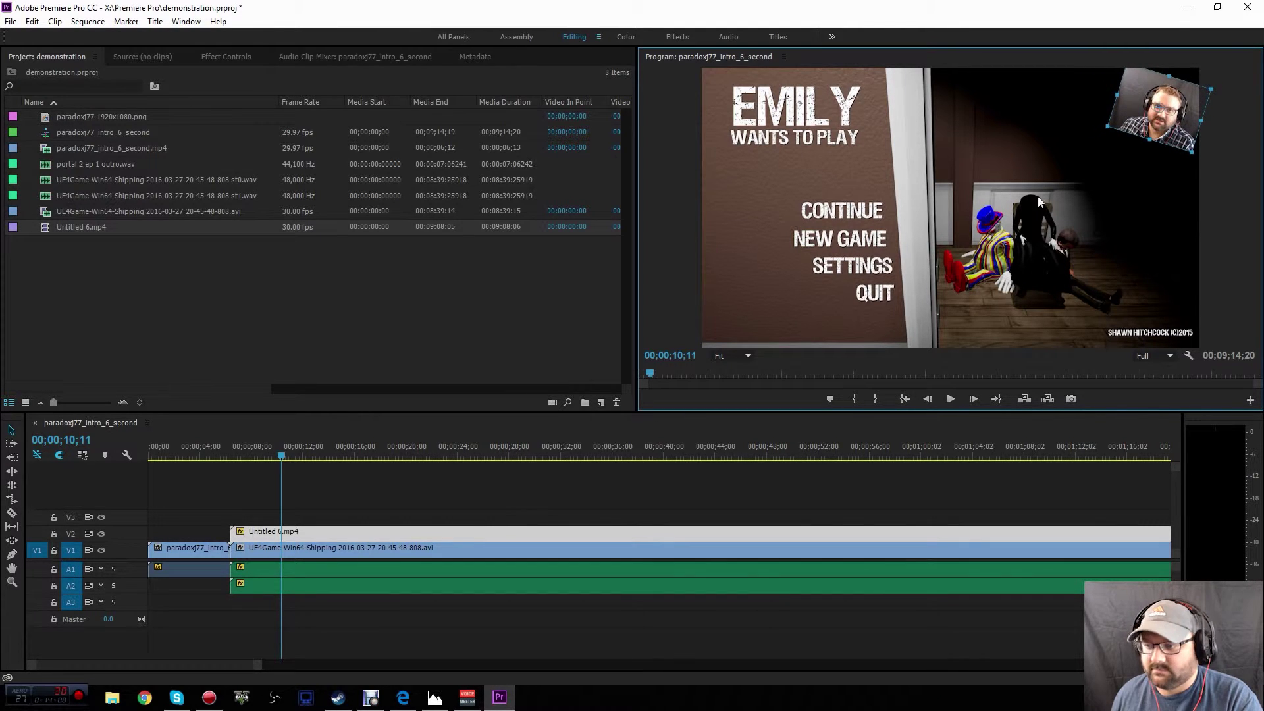
- Play the gameplay with the webcam overlay from the end of the intro to check sync, stopping at 00;00;12;27
left_click_drag(282, 459, 229, 454)
left_click(950, 399)
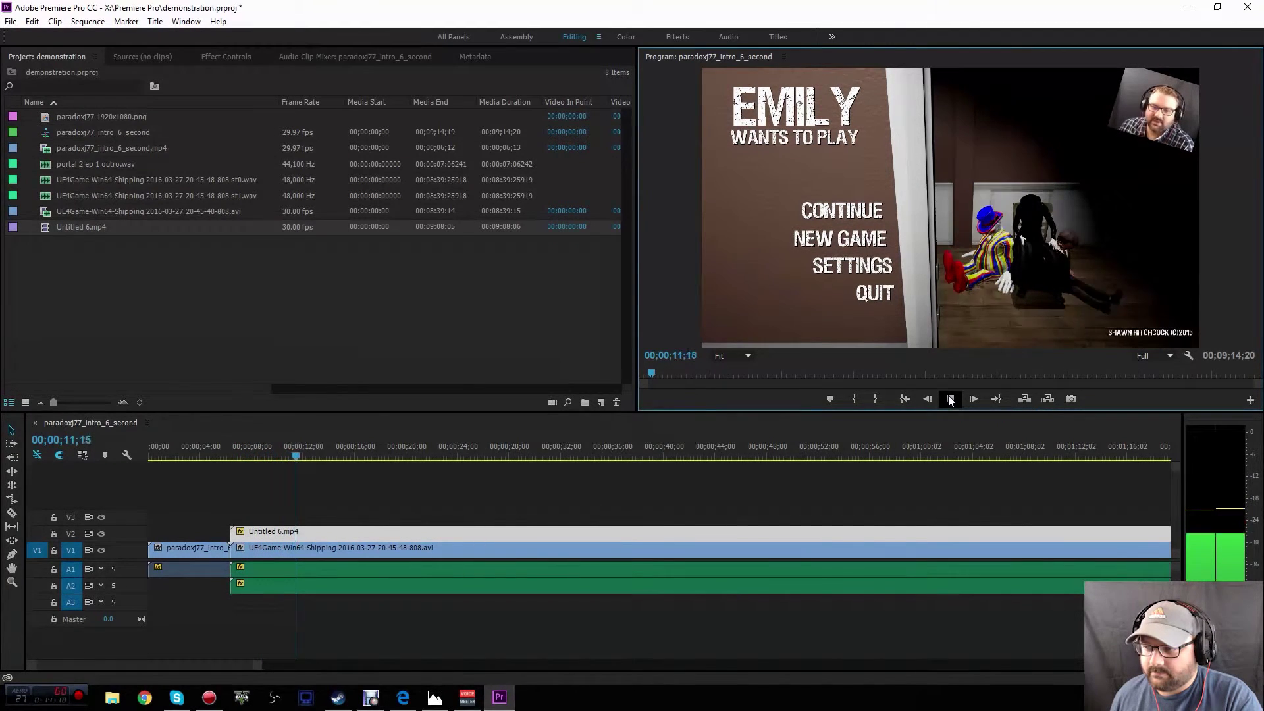
left_click(950, 398)
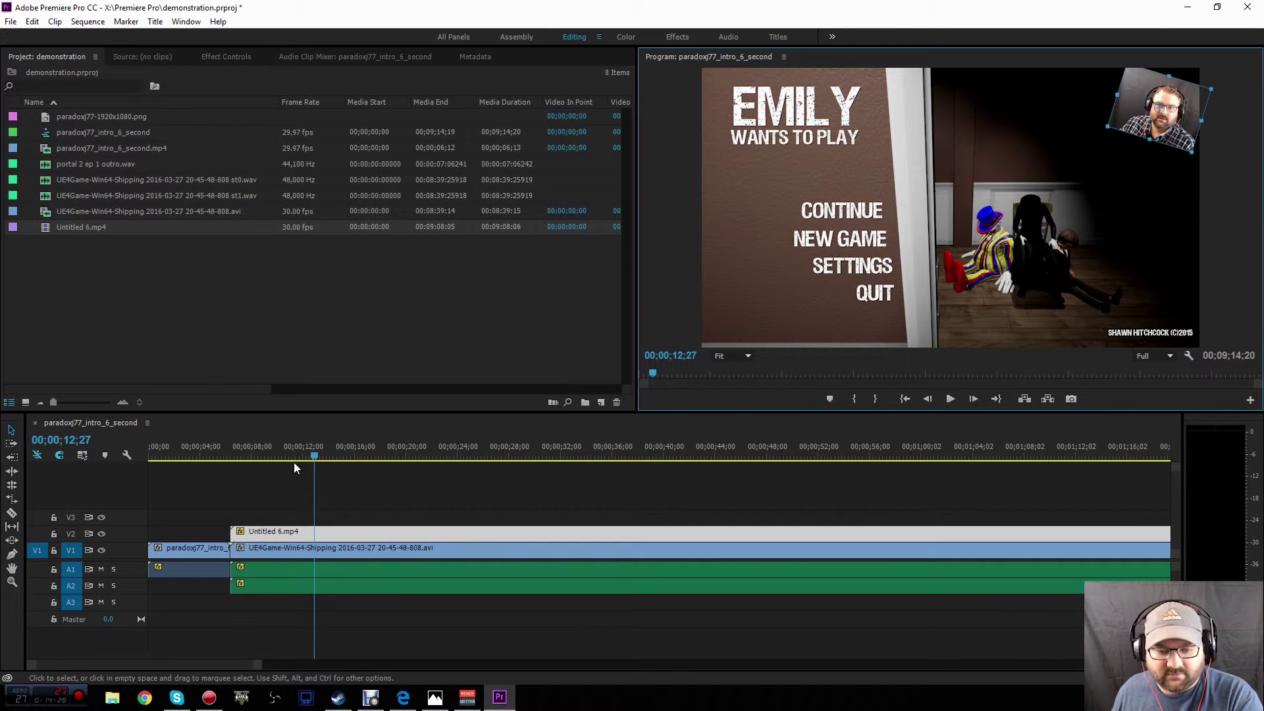
- Inspect the start of the webcam clip up close and play across it from just before the gameplay begins, stopping at 00;00;08;26
left_click_drag(254, 663, 215, 665)
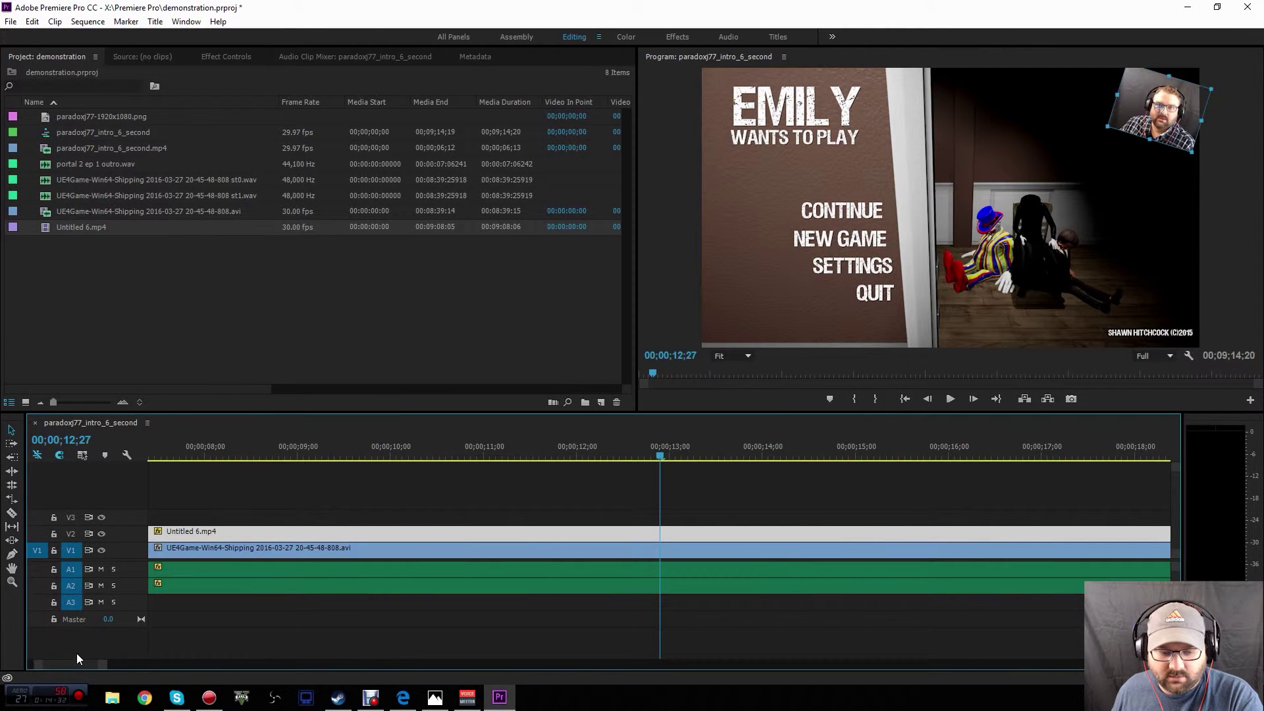
left_click_drag(76, 666, 70, 663)
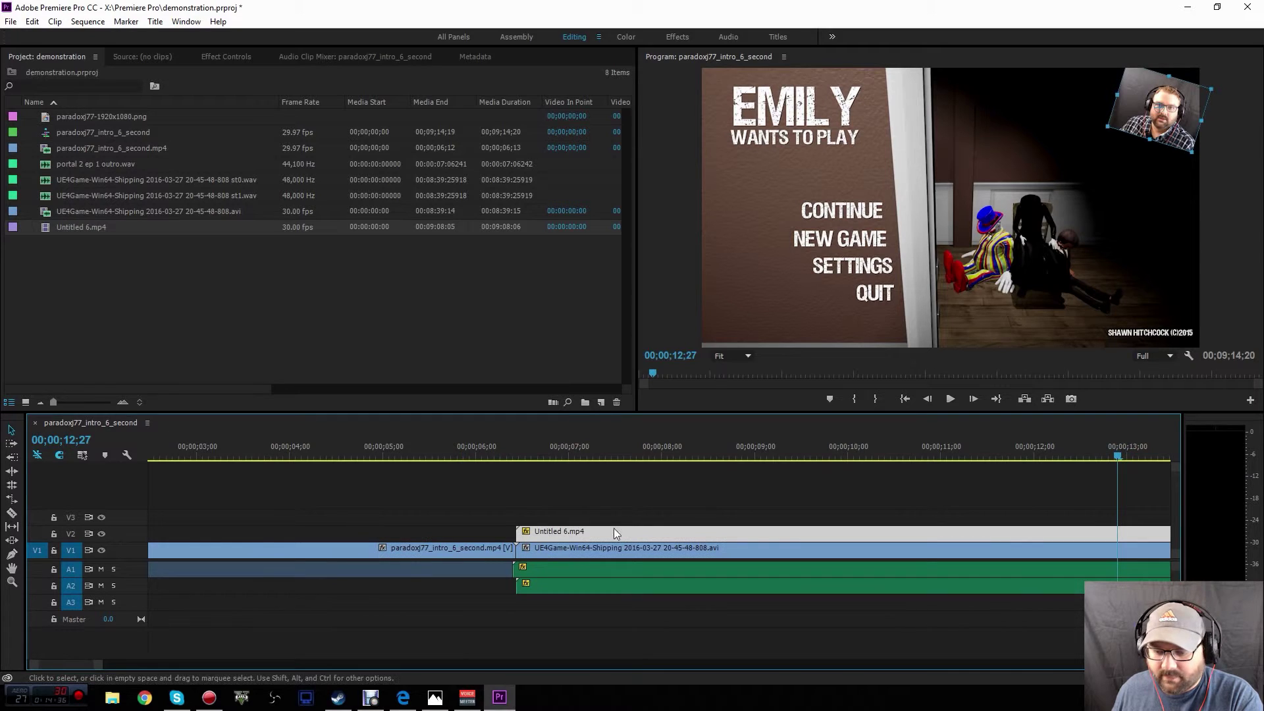
mouse_move(607, 533)
left_mouse_down()
mouse_move(592, 532)
mouse_move(608, 536)
left_mouse_up()
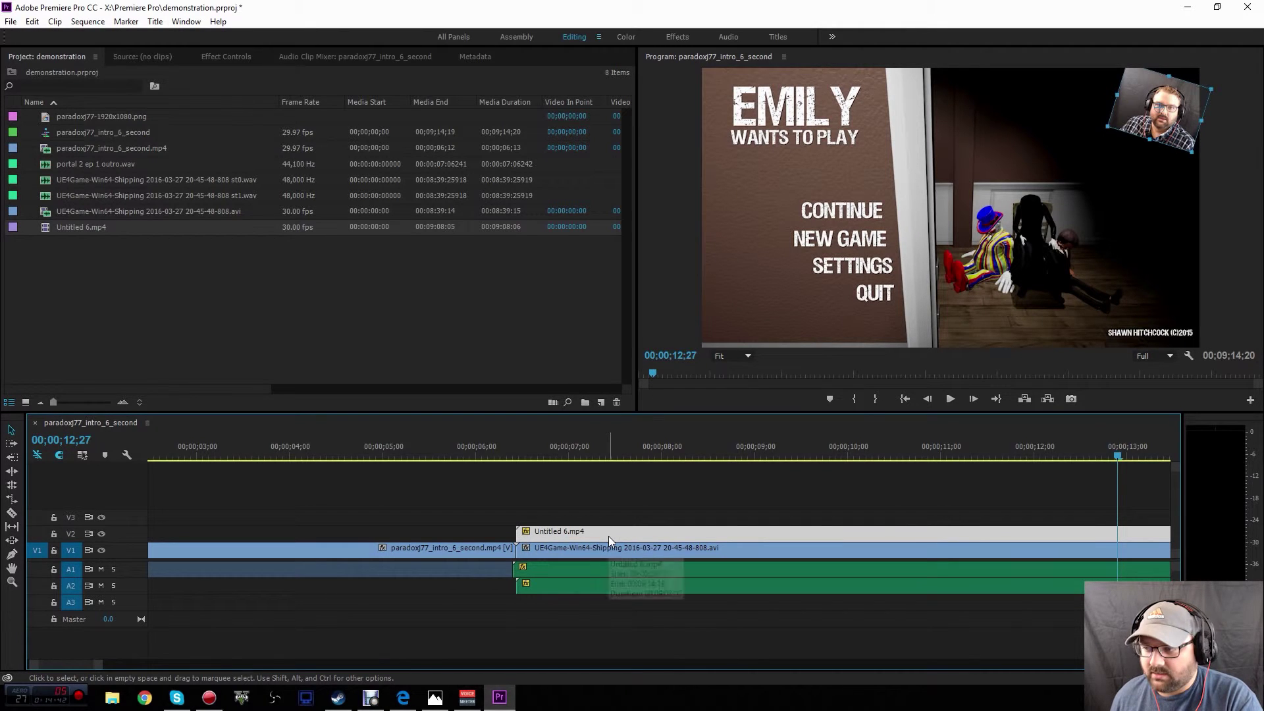
left_click(626, 505)
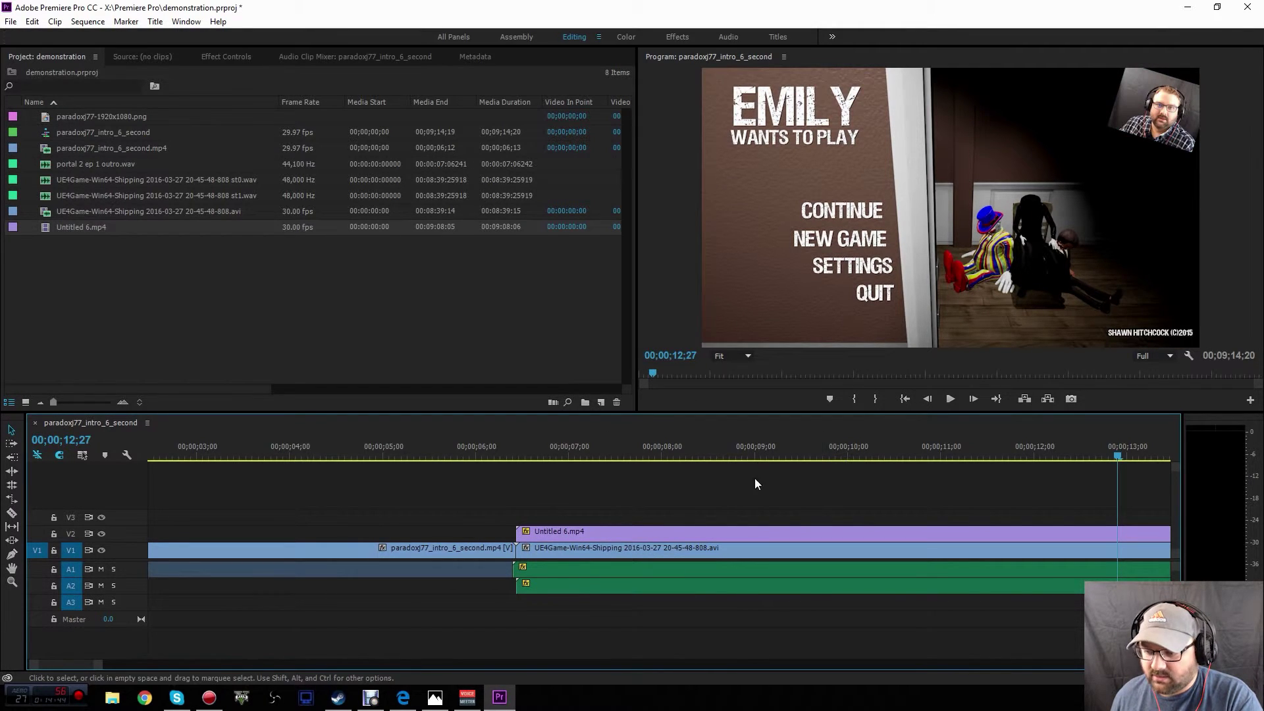
left_click(502, 456)
left_click(951, 399)
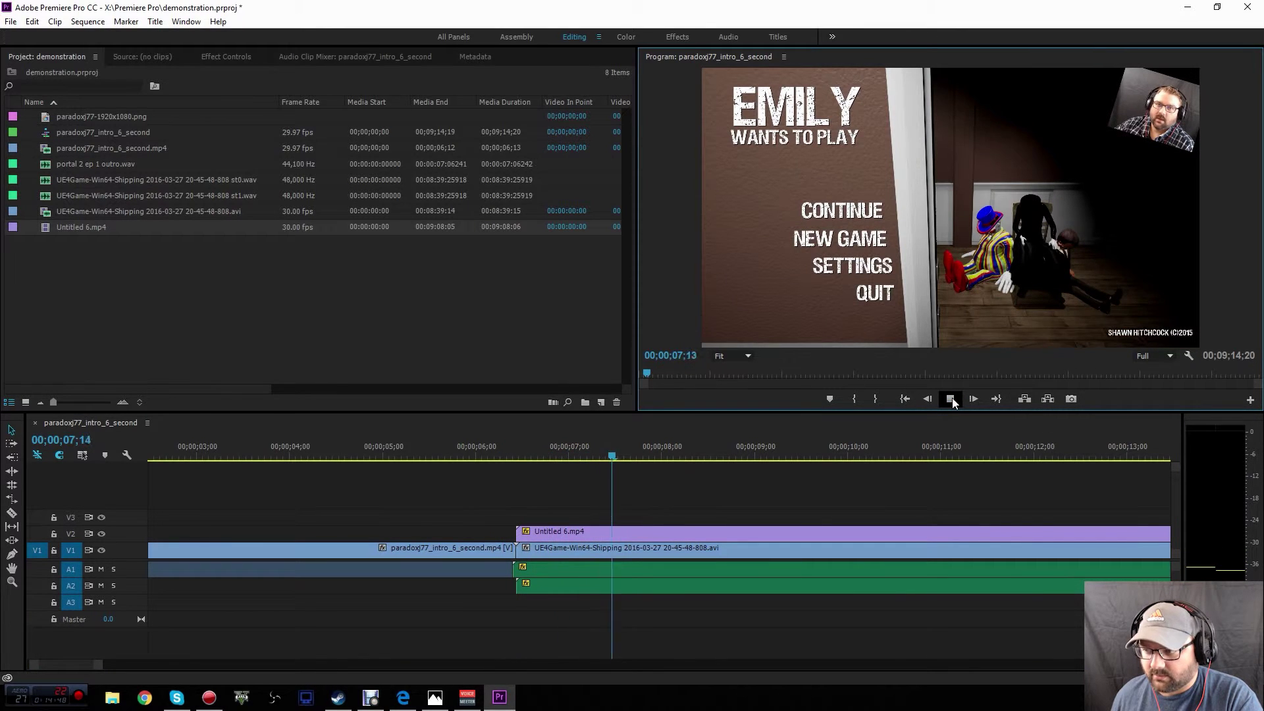
left_click(951, 400)
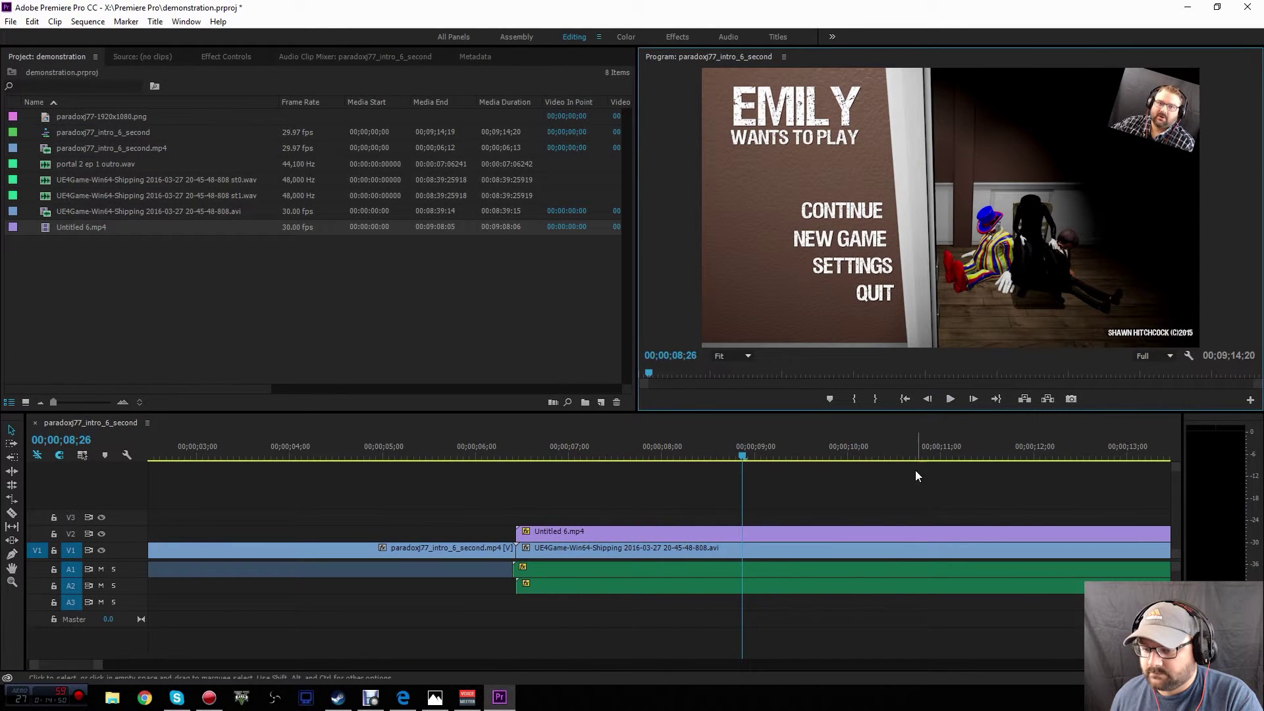
- Shift the webcam clip on V2 about four frames earlier, and play from 00;00;06;04 to check its sync with the audio
left_click_drag(915, 534, 909, 533)
left_click_drag(589, 527, 579, 527)
left_click(489, 455)
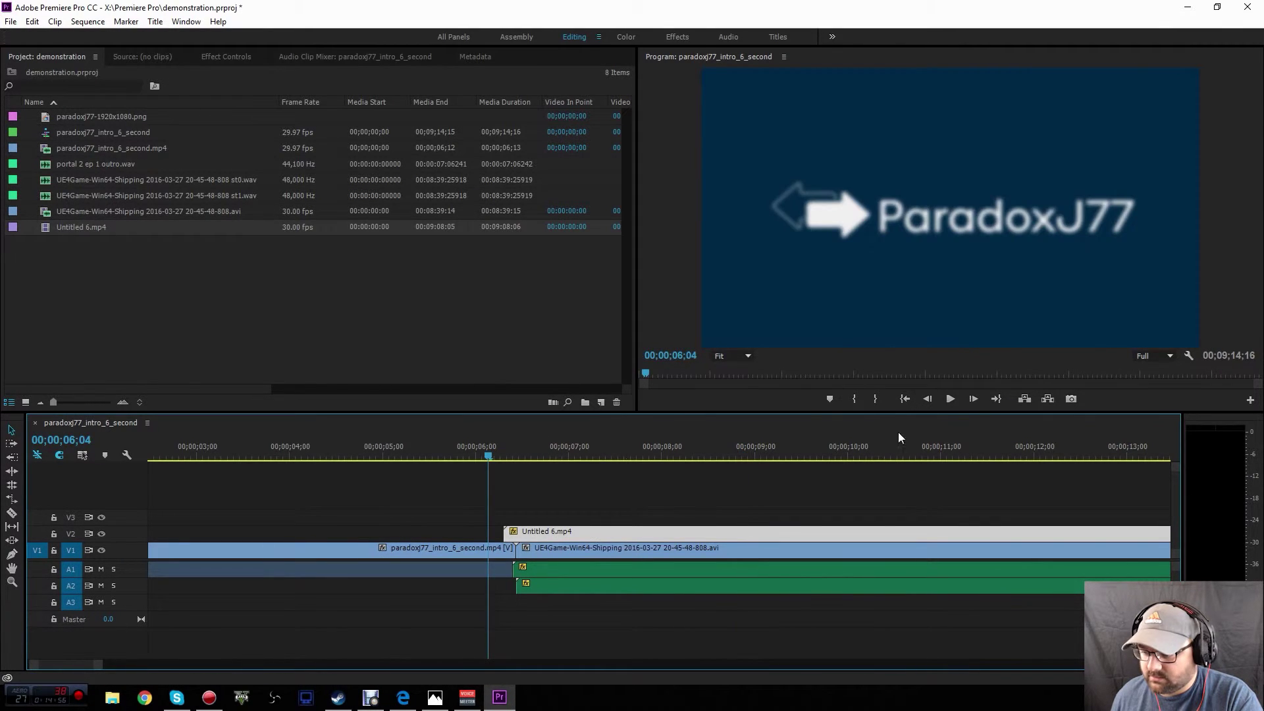
left_click(955, 399)
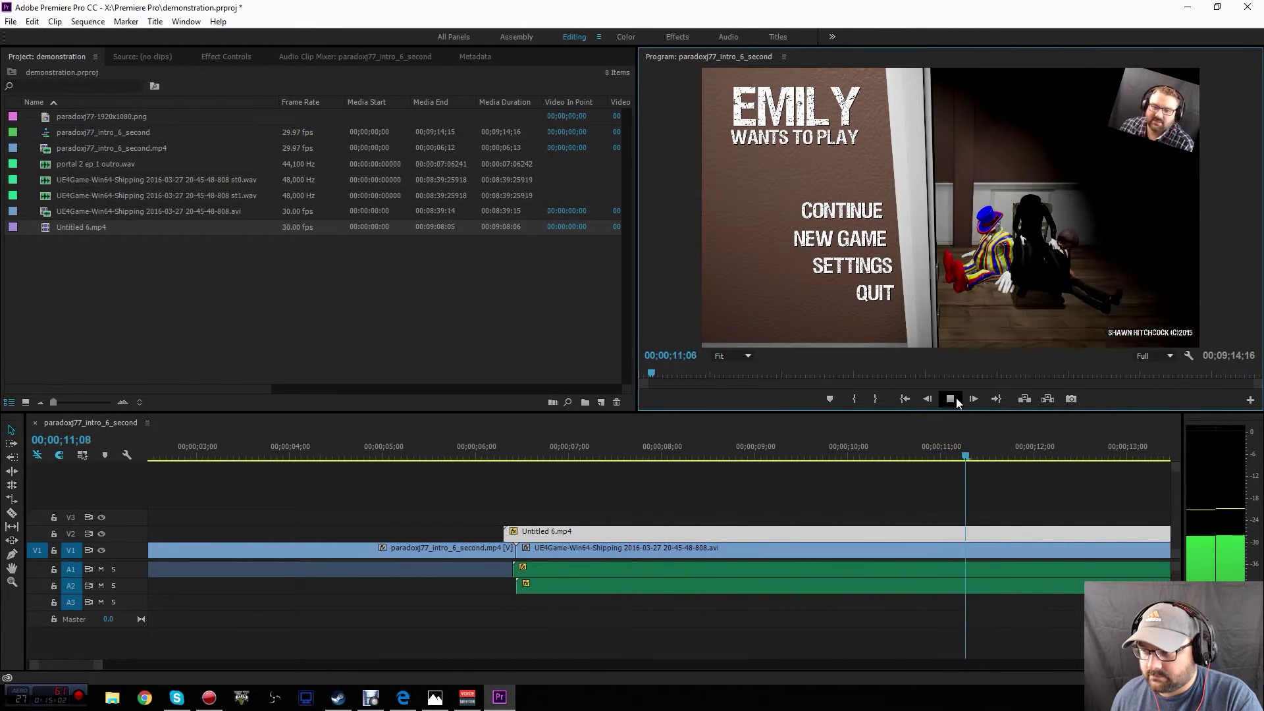
- Try shifting the webcam clip on V2 about 17 frames earlier, and play from 00;00;05;13 to check its sync
left_click(955, 400)
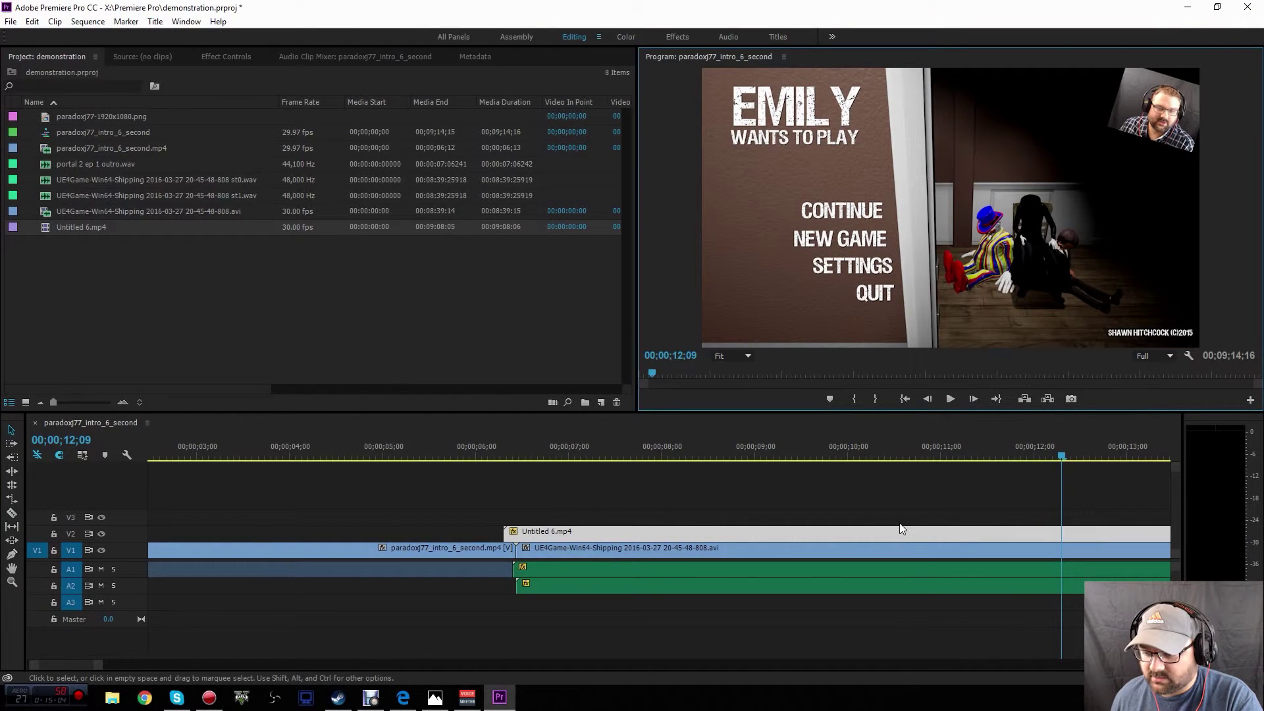
left_click_drag(898, 532, 846, 531)
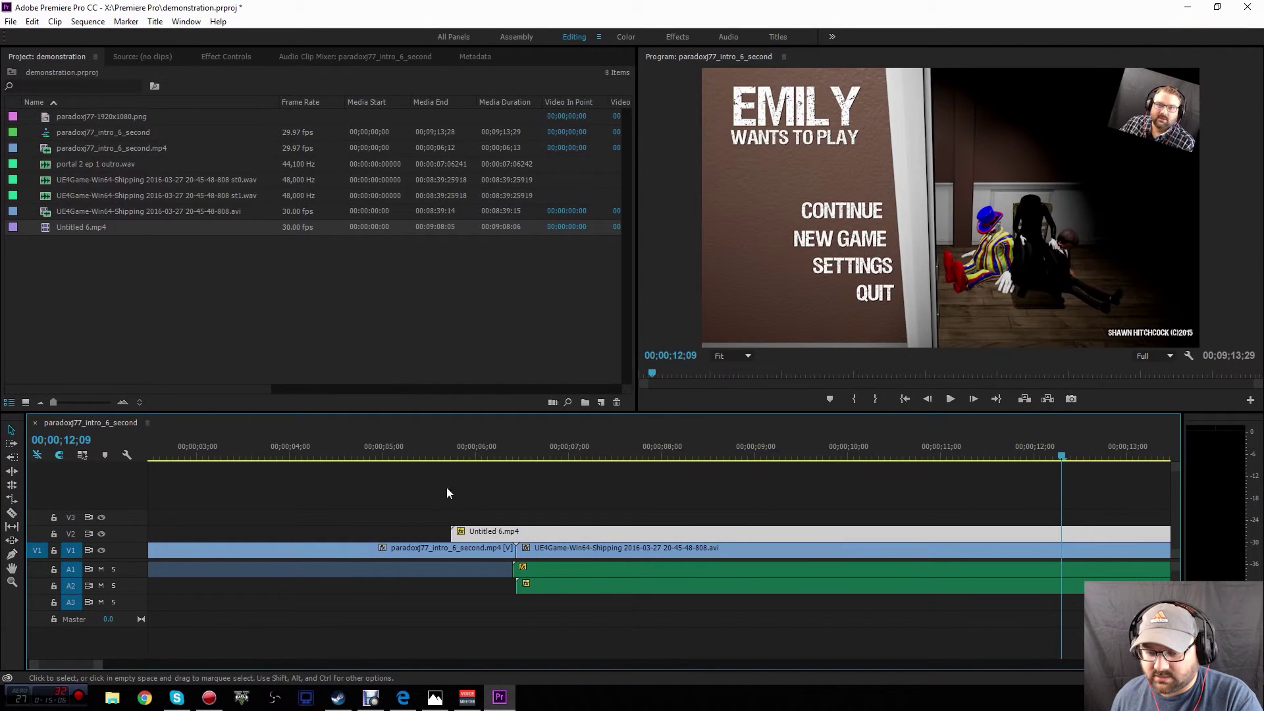
left_click(423, 454)
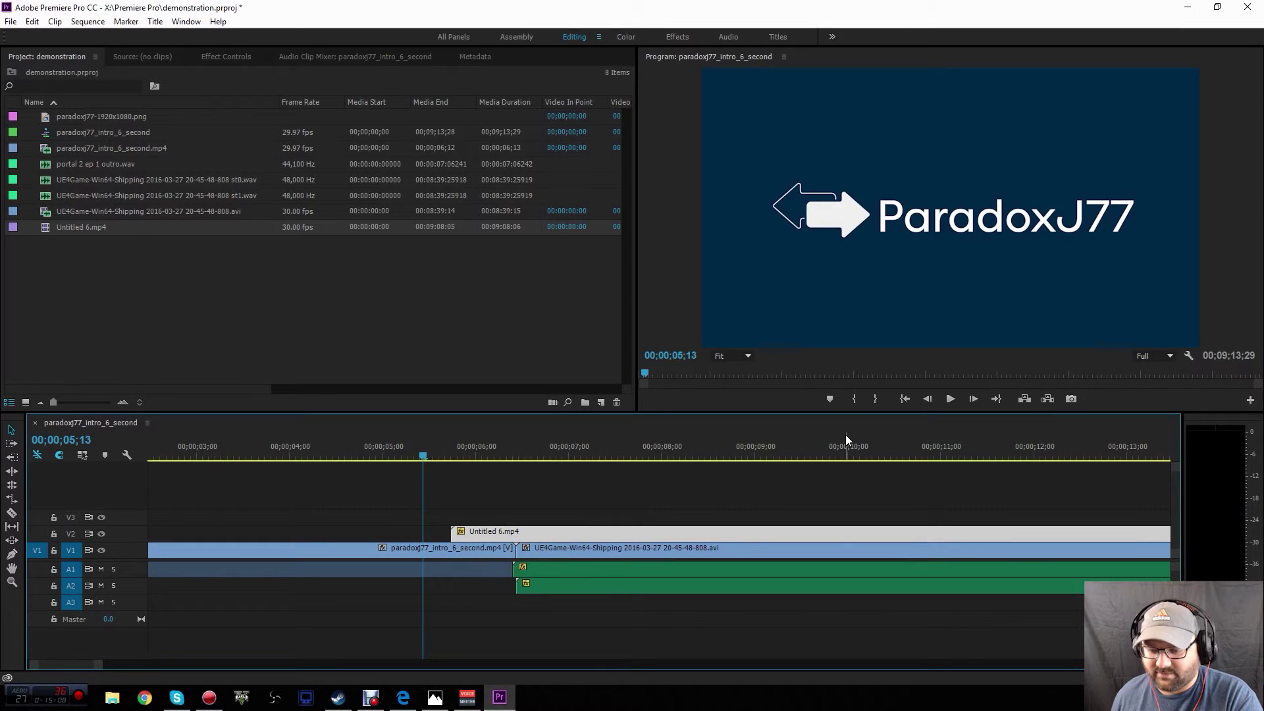
left_click(944, 402)
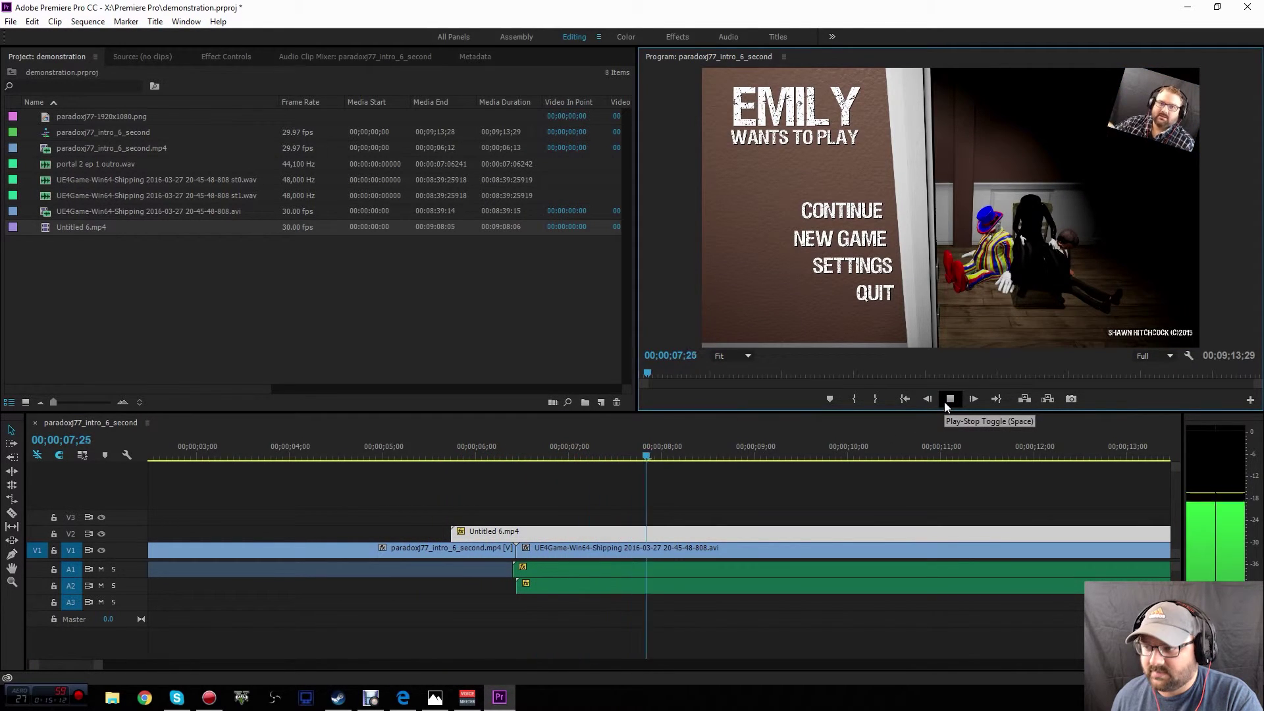
- Shift the webcam clip on V2 about 21 frames later, check its sync in playback, and scrub ahead to 00;00;21;25
left_click_drag(751, 529, 831, 525)
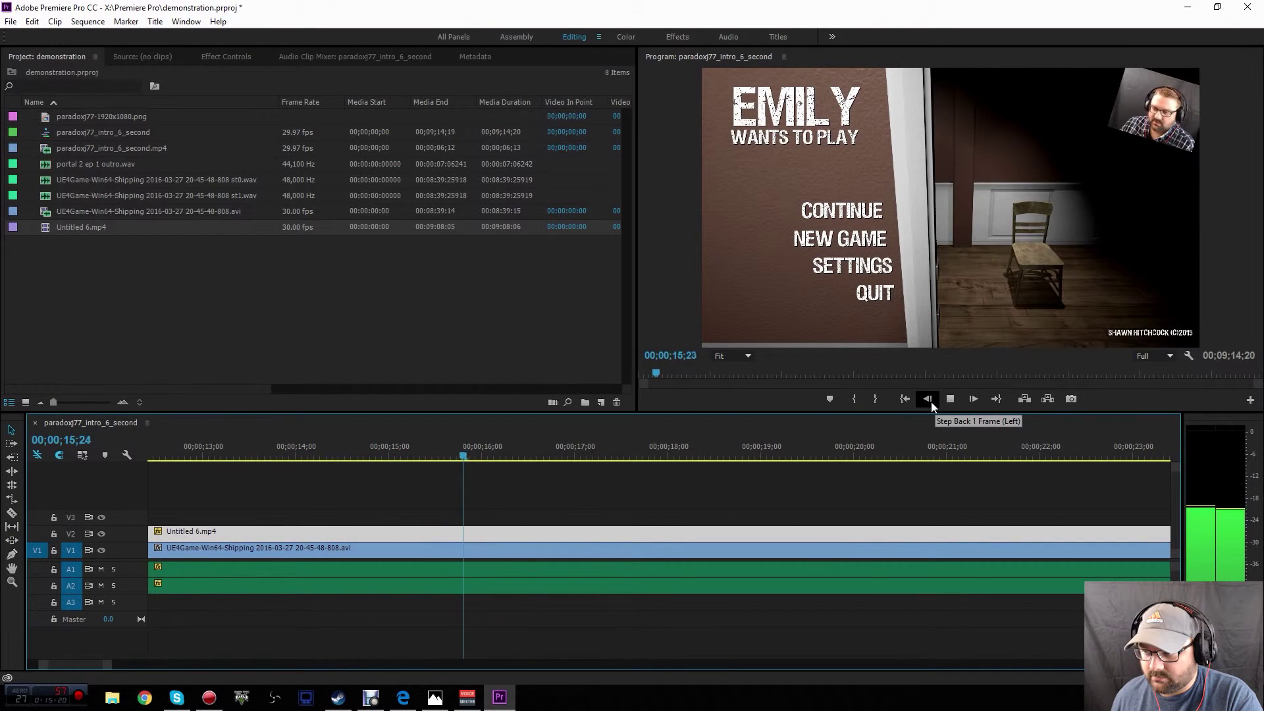
left_click(950, 399)
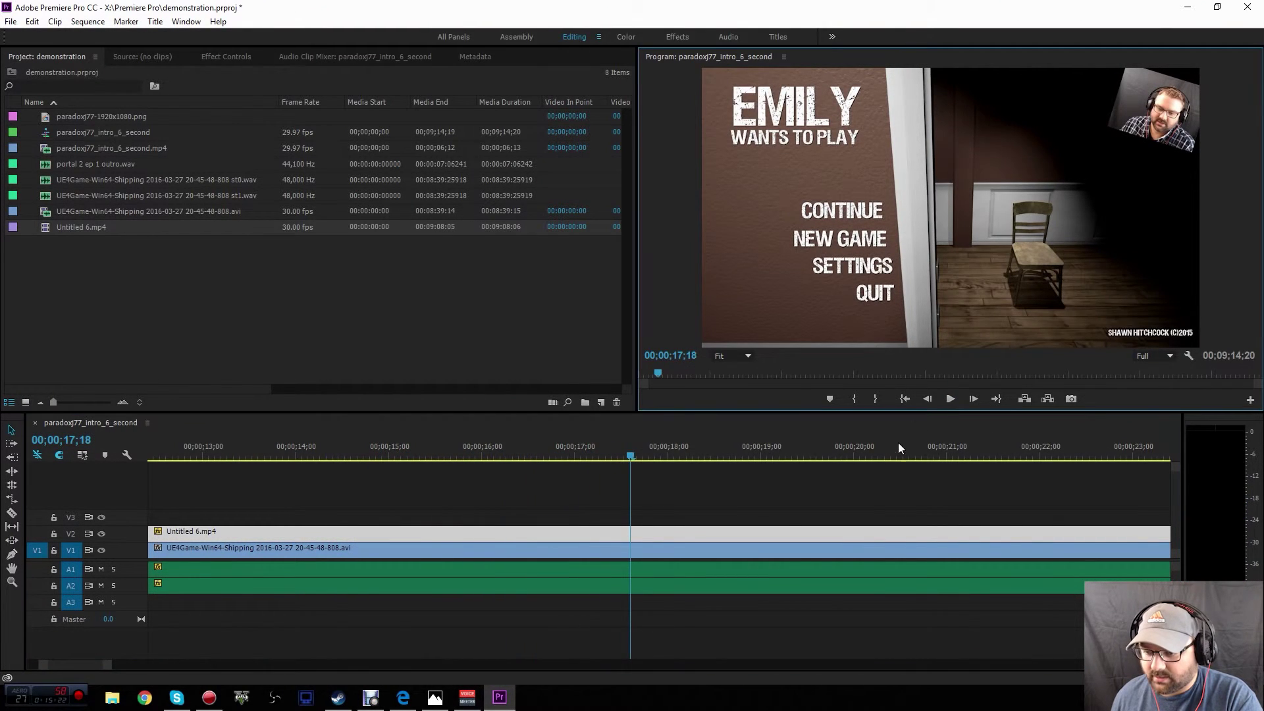
left_click_drag(698, 454, 1025, 454)
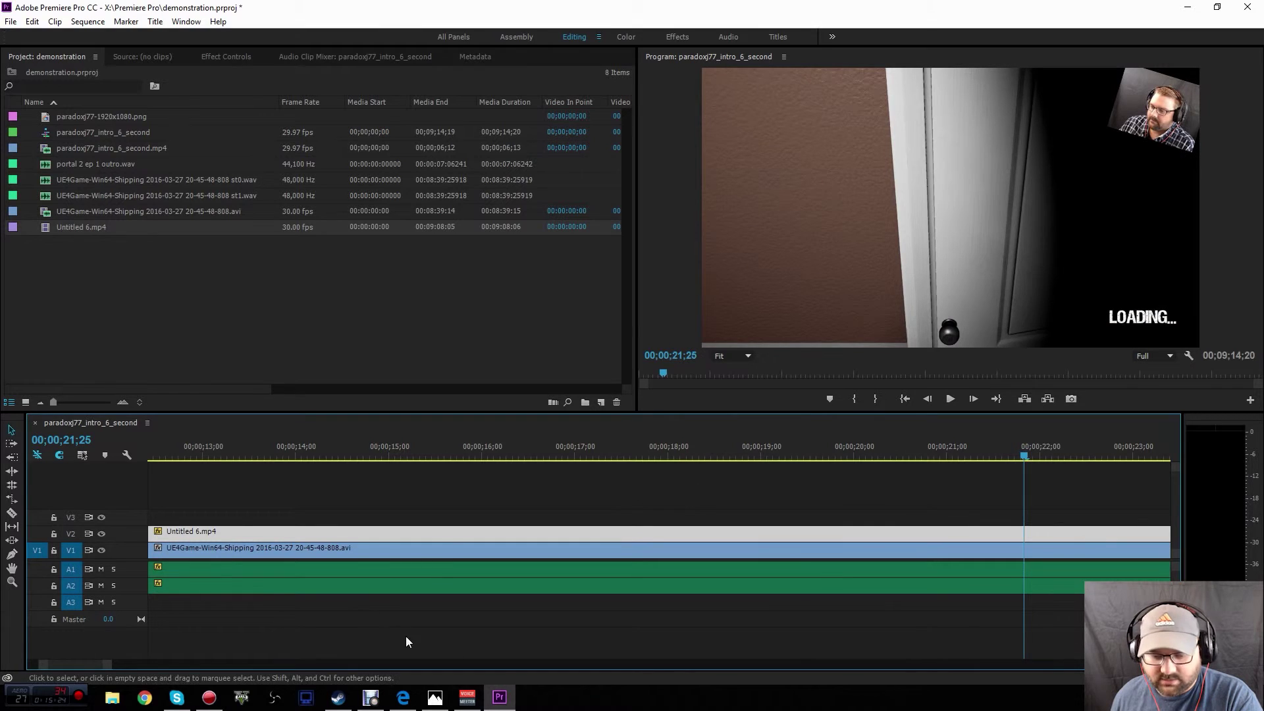
- Check the webcam sync near the end of the gameplay, playing from 00;08;24;12 and again from slightly further on into the closing image
left_click_drag(106, 666, 823, 670)
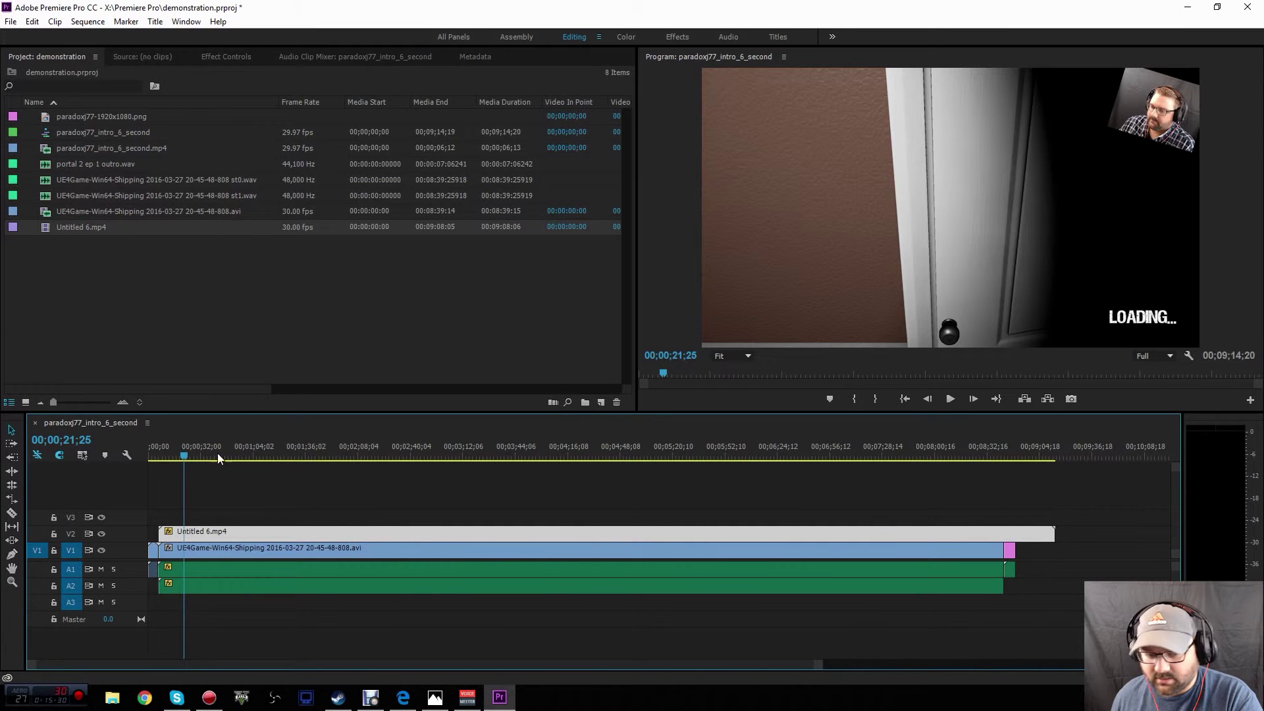
left_click_drag(188, 454, 973, 473)
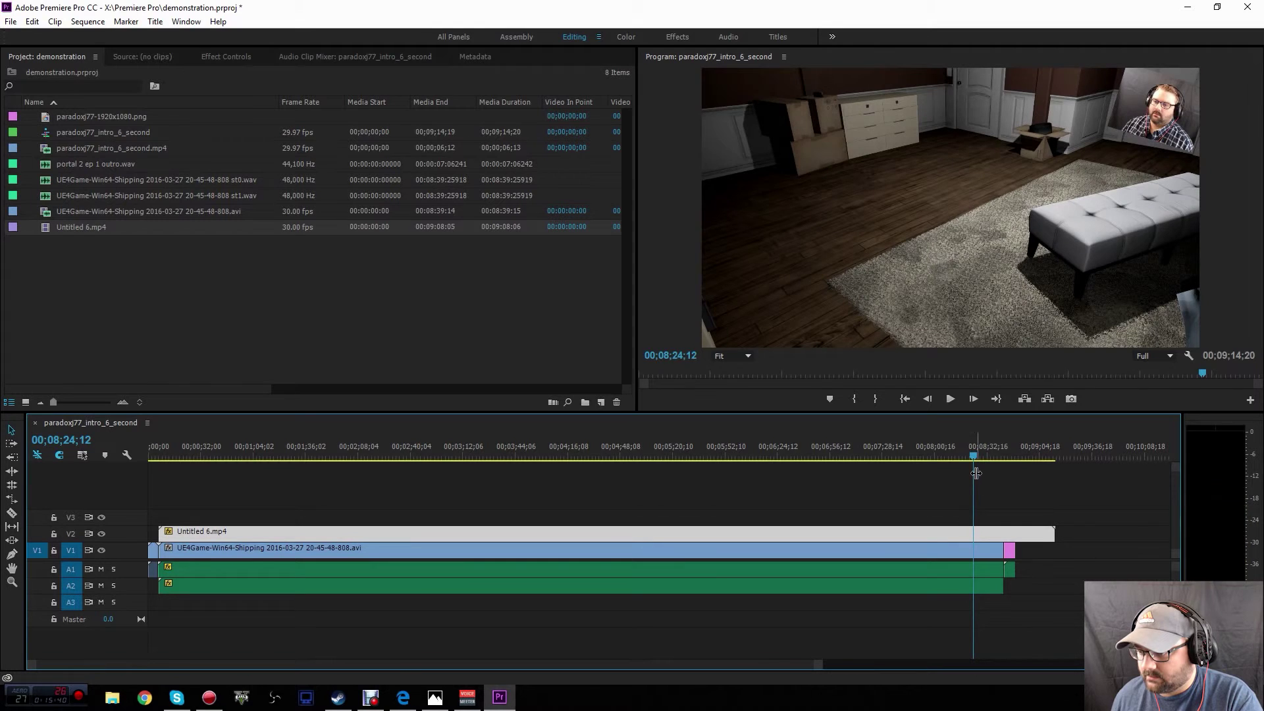
left_click(946, 405)
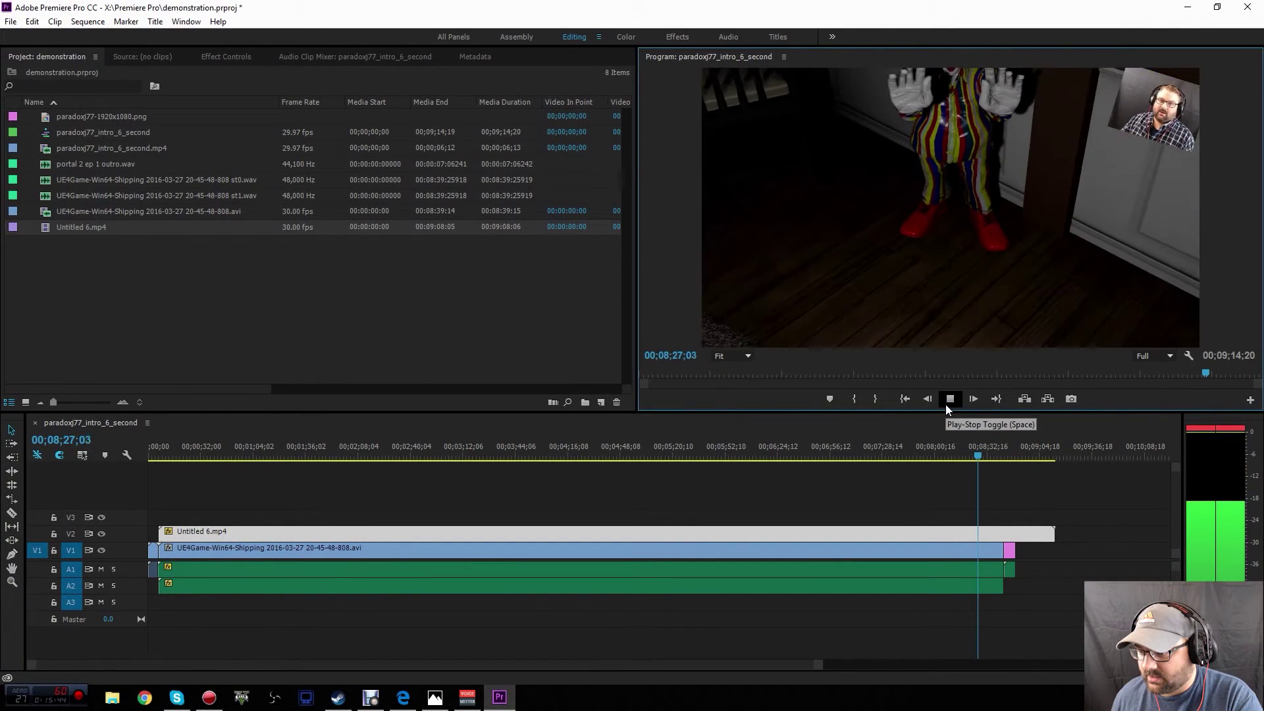
left_click(945, 405)
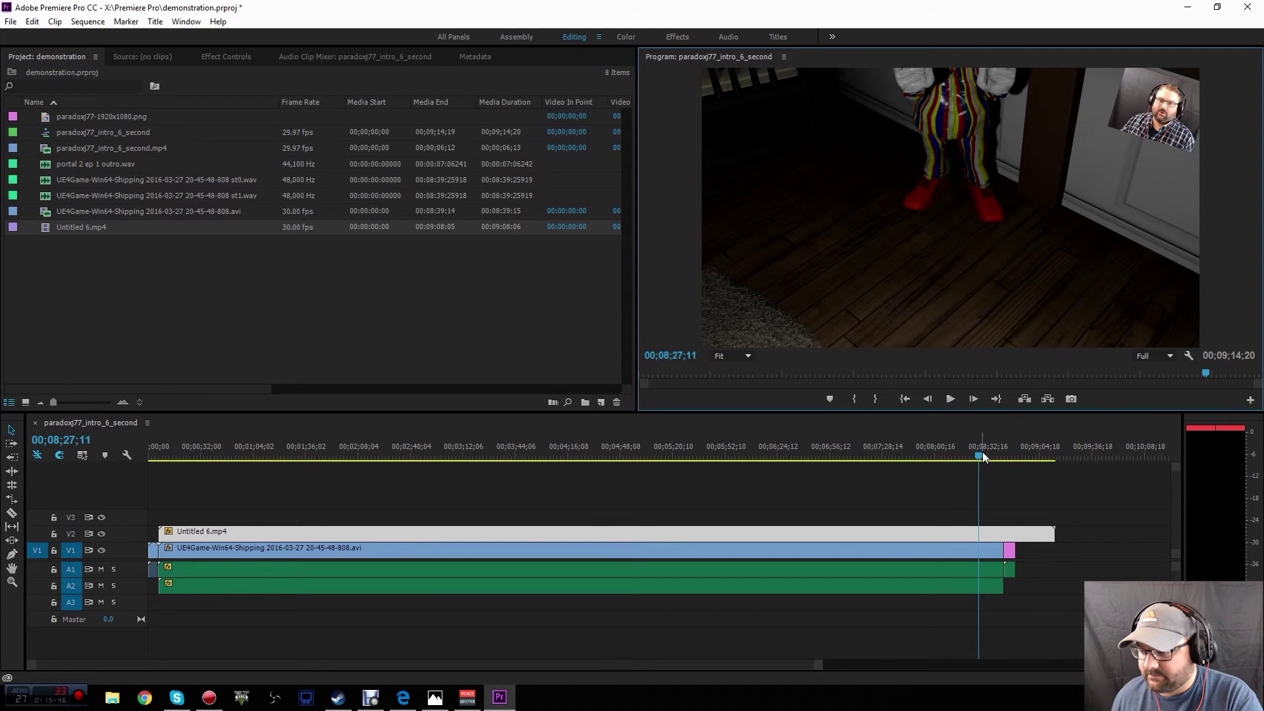
left_click_drag(983, 453, 994, 456)
left_click(946, 402)
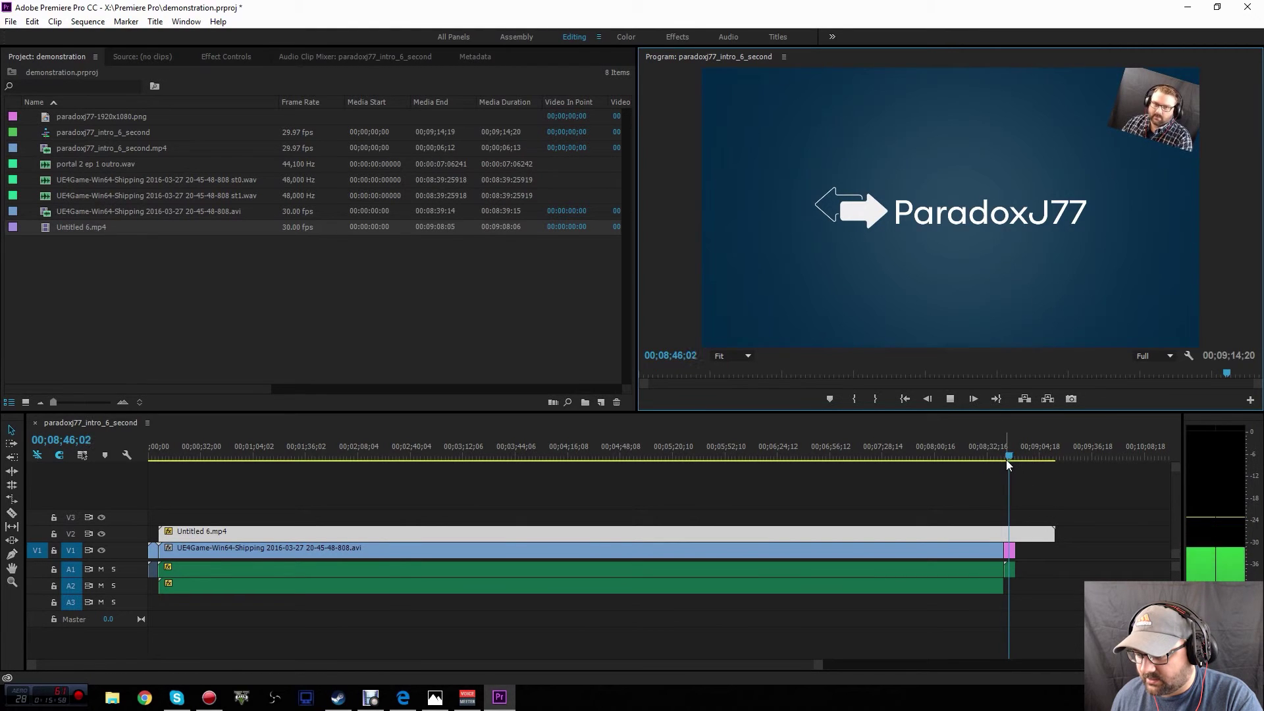
- Trim the end of the webcam clip on V2 to the gameplay's end at 00;08;43;01, and play the transition into the closing image
left_click_drag(1006, 460, 1004, 459)
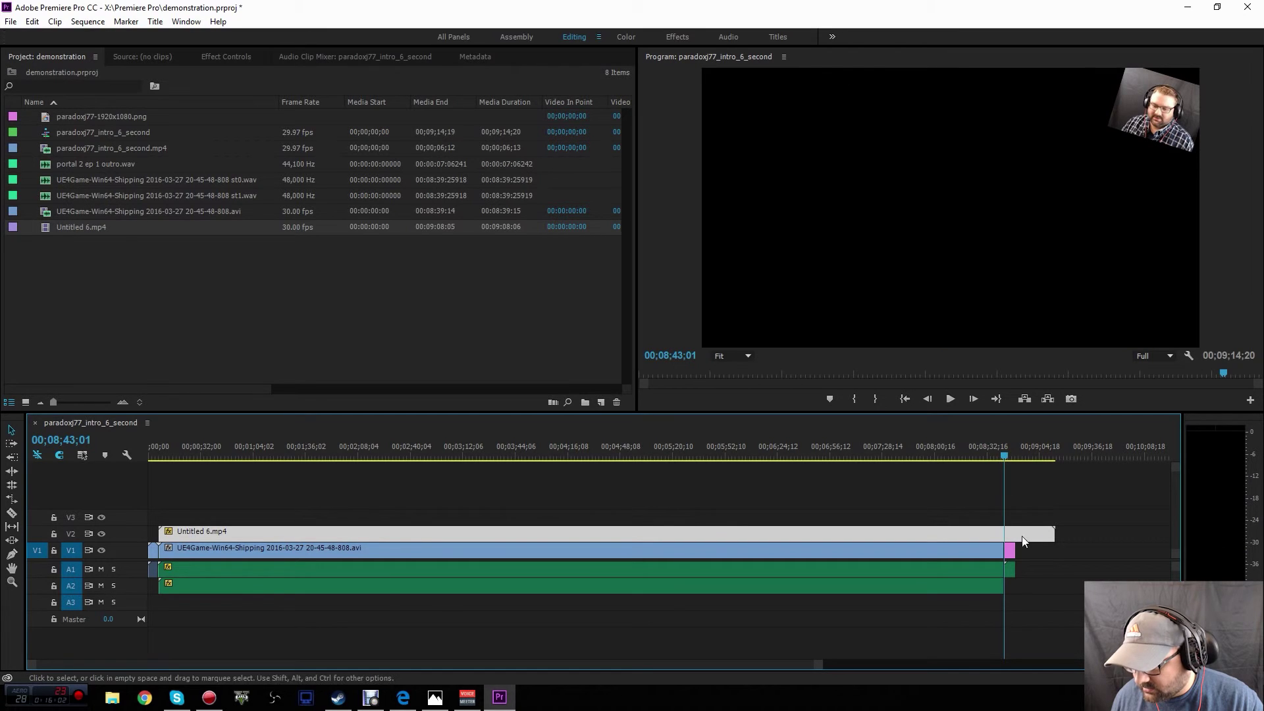
left_click_drag(1051, 532, 1004, 532)
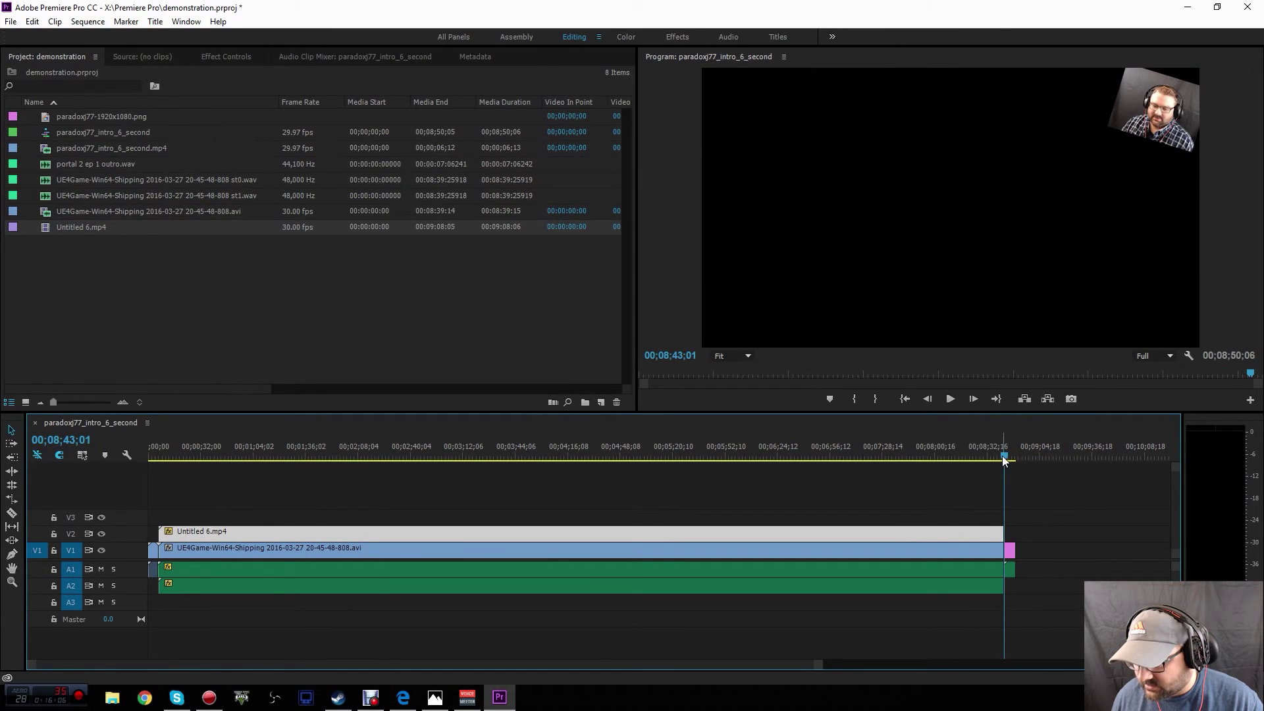
left_click_drag(1004, 460, 989, 455)
left_click(950, 399)
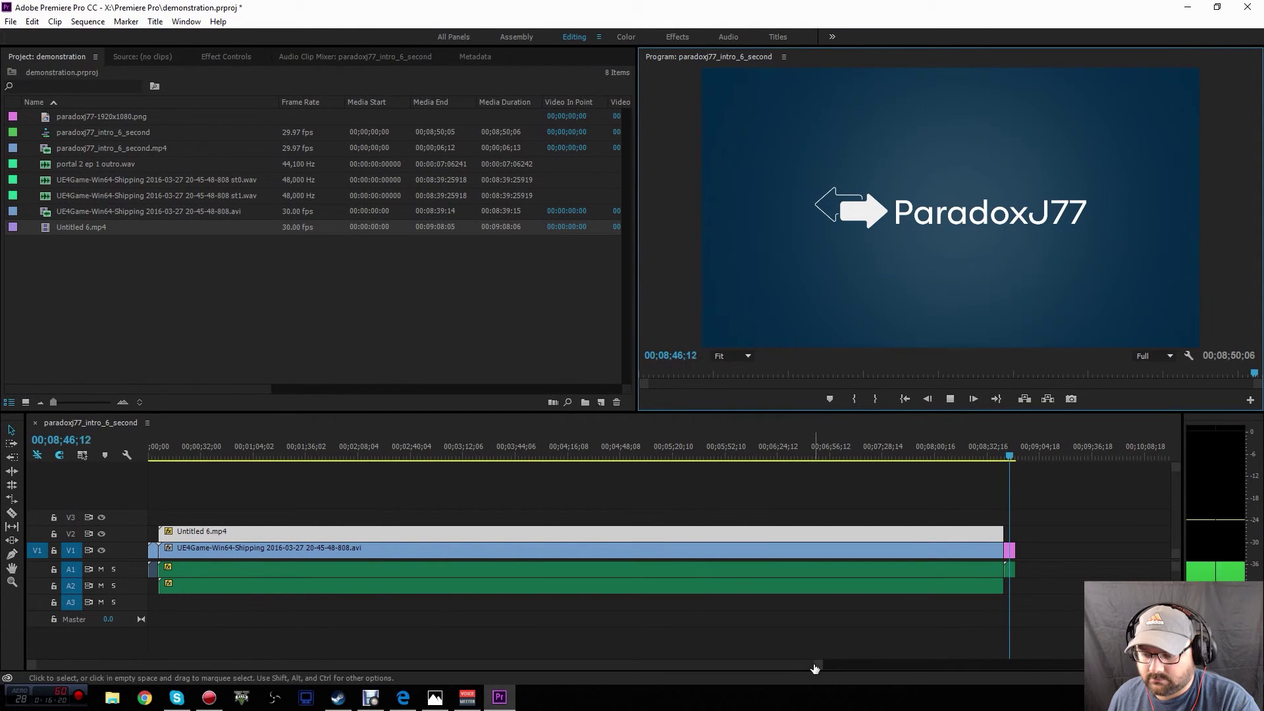
- Bring the whole sequence into view in the timeline and save the project
left_click_drag(816, 666, 1162, 669)
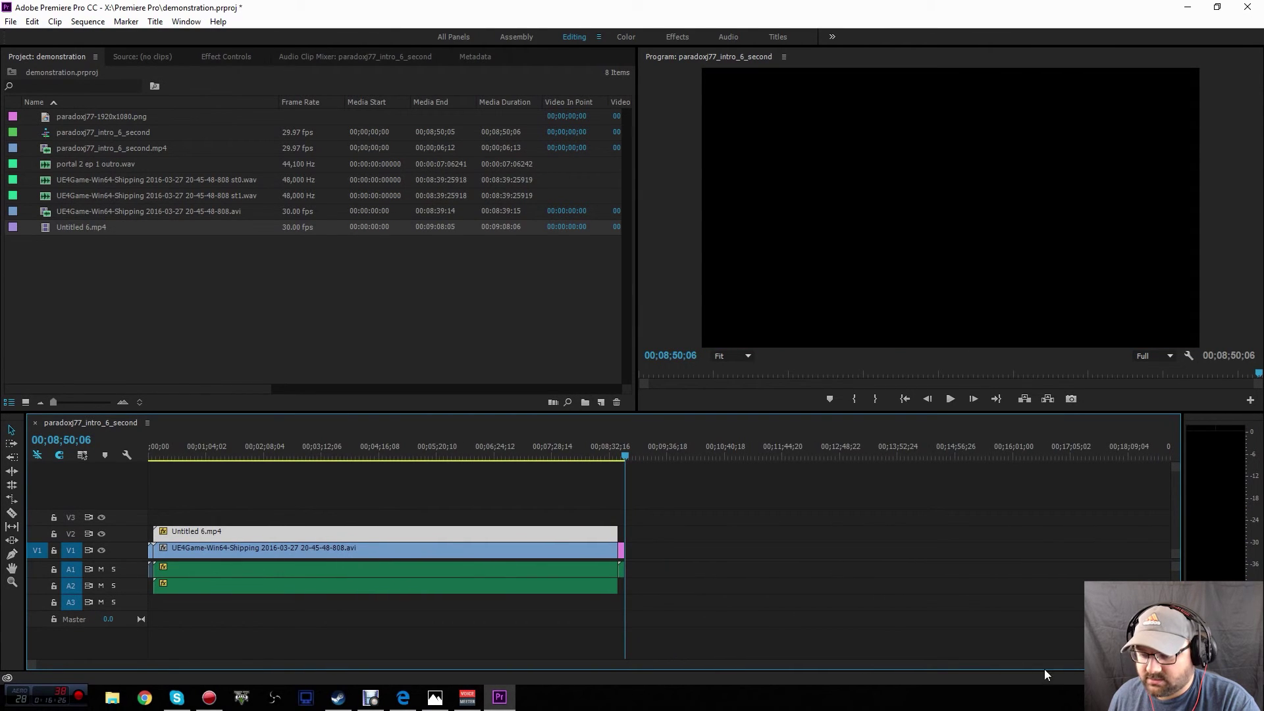
left_click(11, 21)
left_click(39, 128)
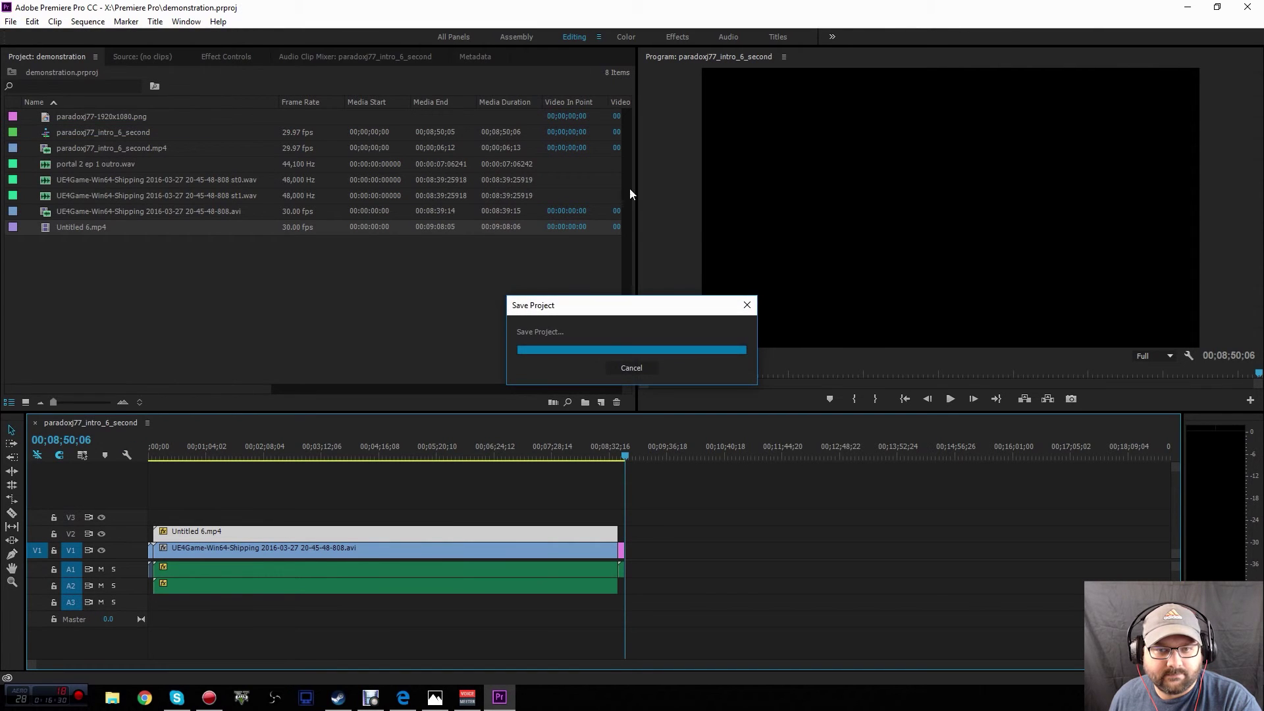
- Export the sequence as an H.264 video named demo.mp4 in the Production Videos folder, using the Match Source - High bitrate preset
left_click(11, 23)
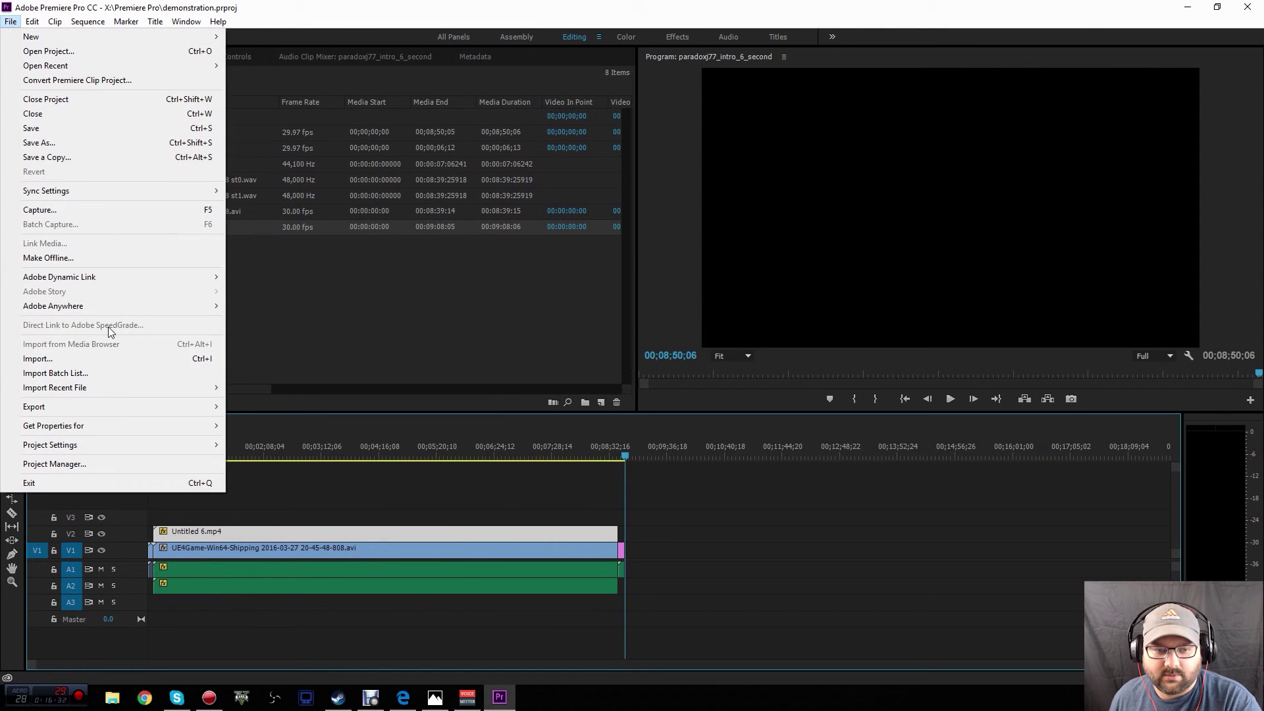
mouse_move(97, 409)
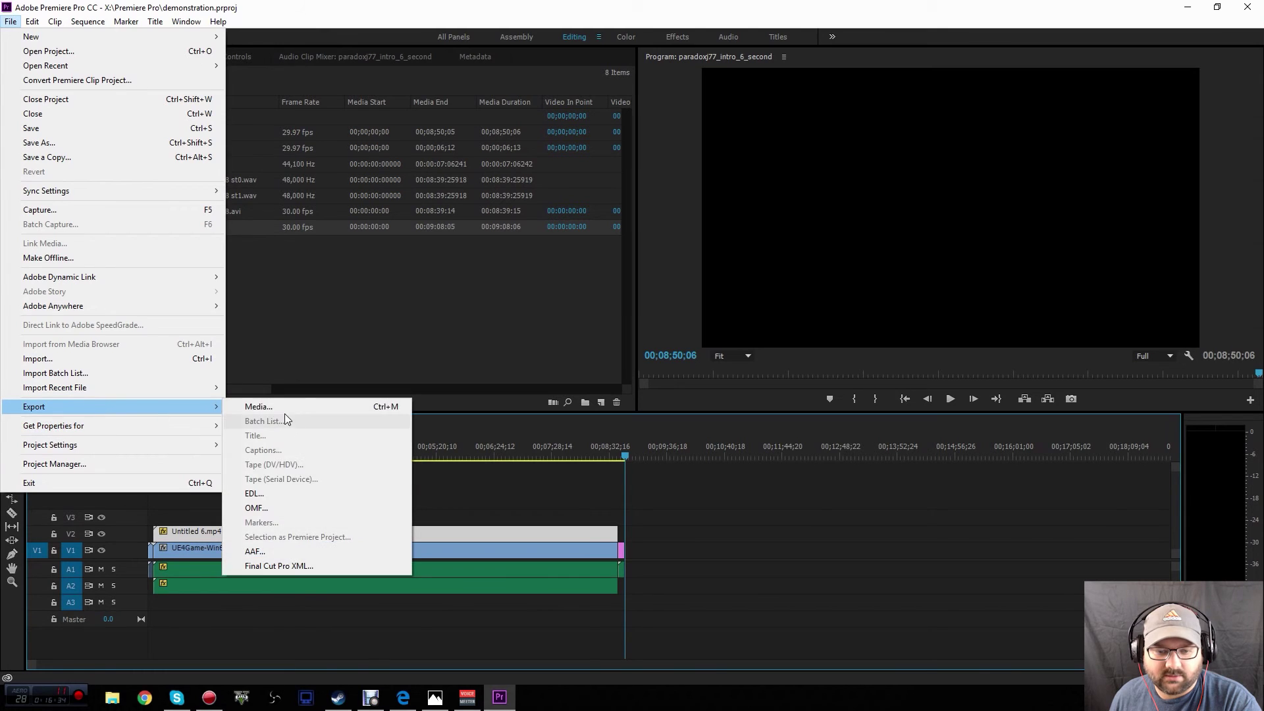
left_click(260, 406)
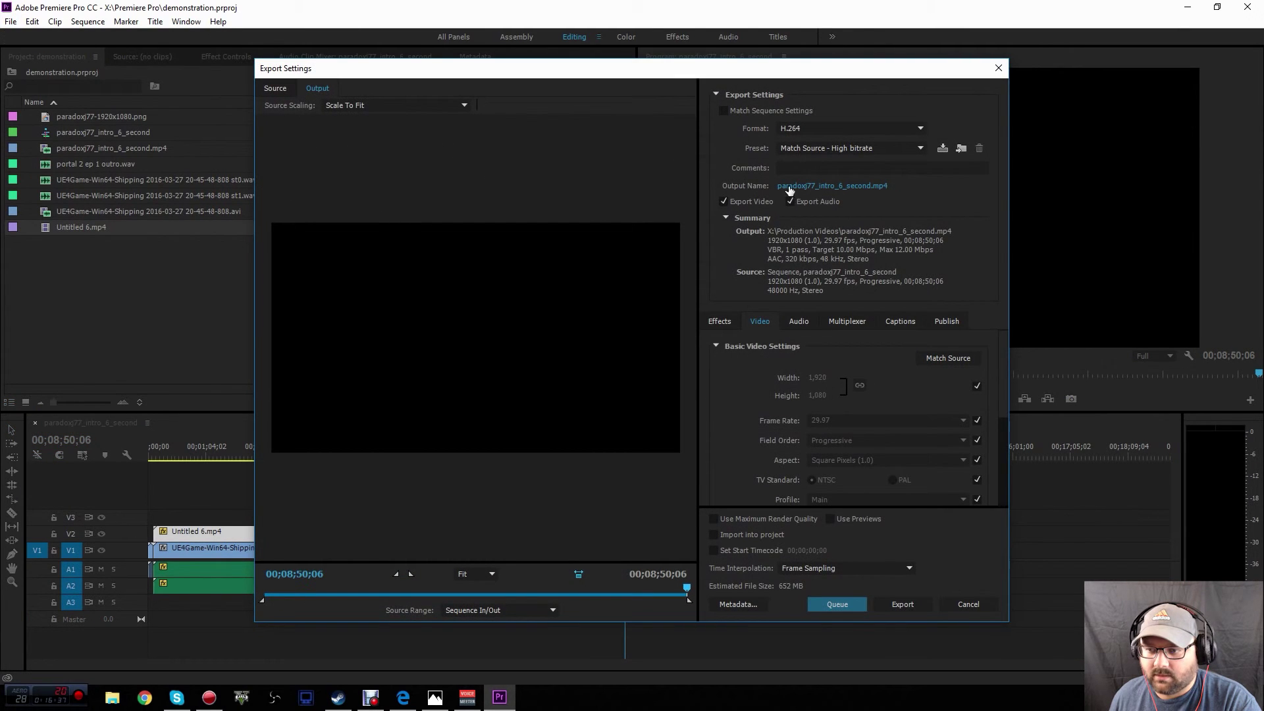
left_click(790, 187)
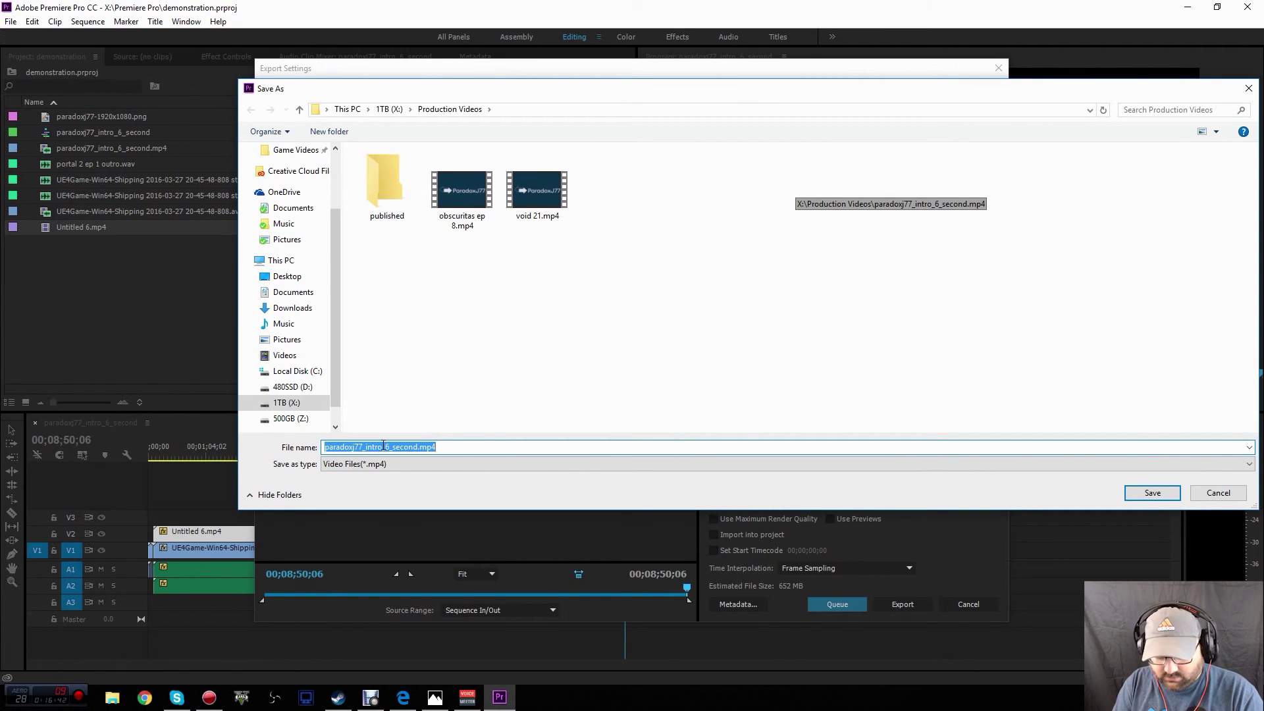
type("demo.mp4")
left_click(1153, 493)
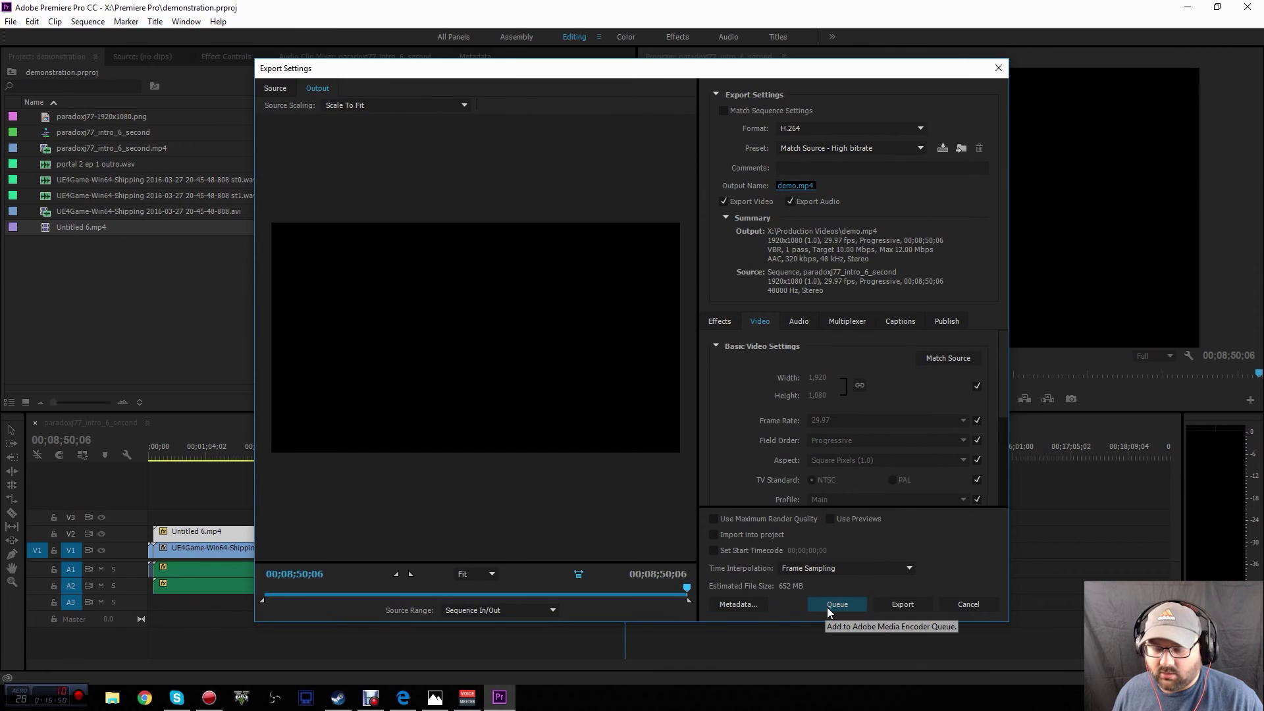
left_click(897, 605)
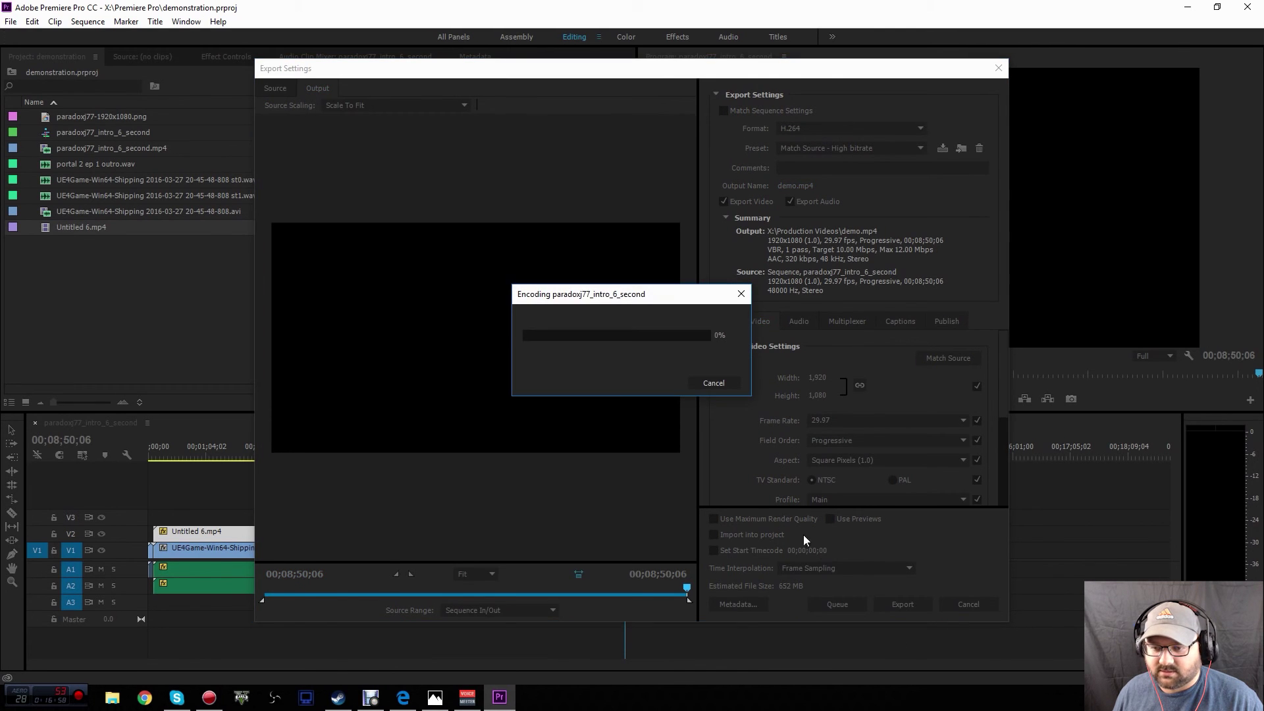